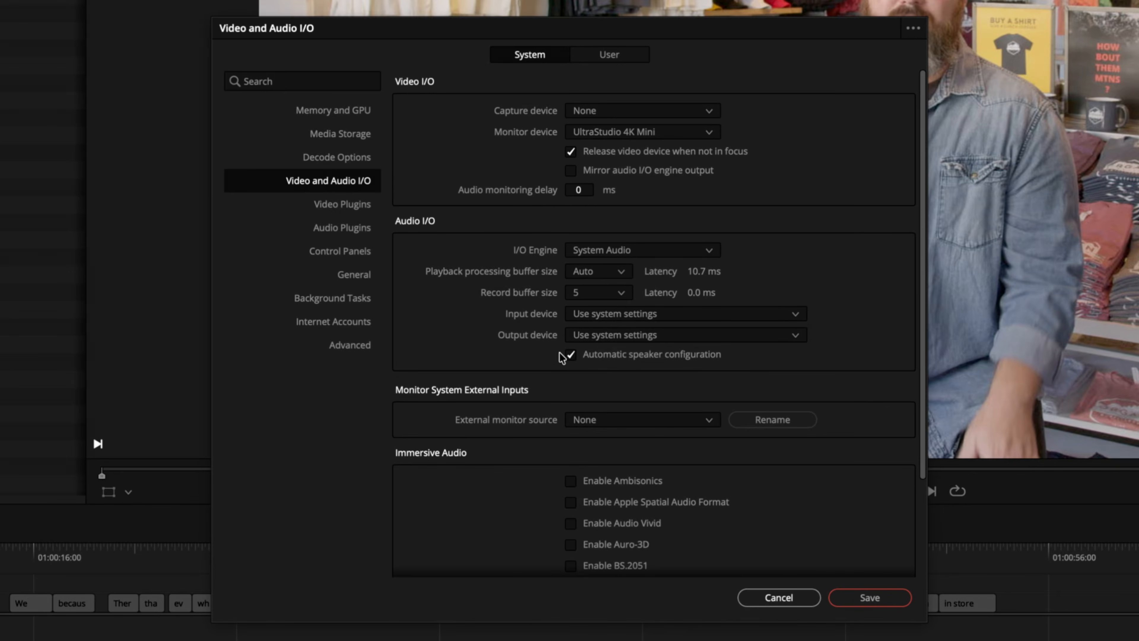
Turn off Automatic speaker configuration to inspect the Monitor Speaker Configuration settings, and turn it back on.
left_click(573, 356)
left_click_drag(923, 284, 924, 467)
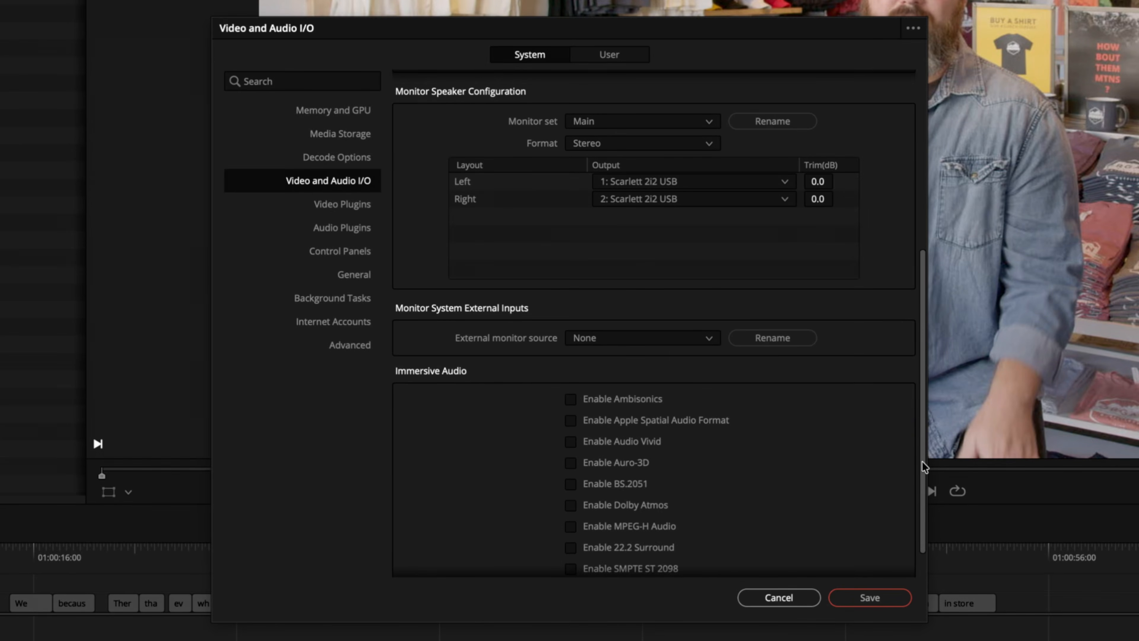
scroll(628, 292, "up", 5)
left_click(571, 233)
Set the external monitor source under Monitor System External Inputs to Ext 1.
left_click(705, 302)
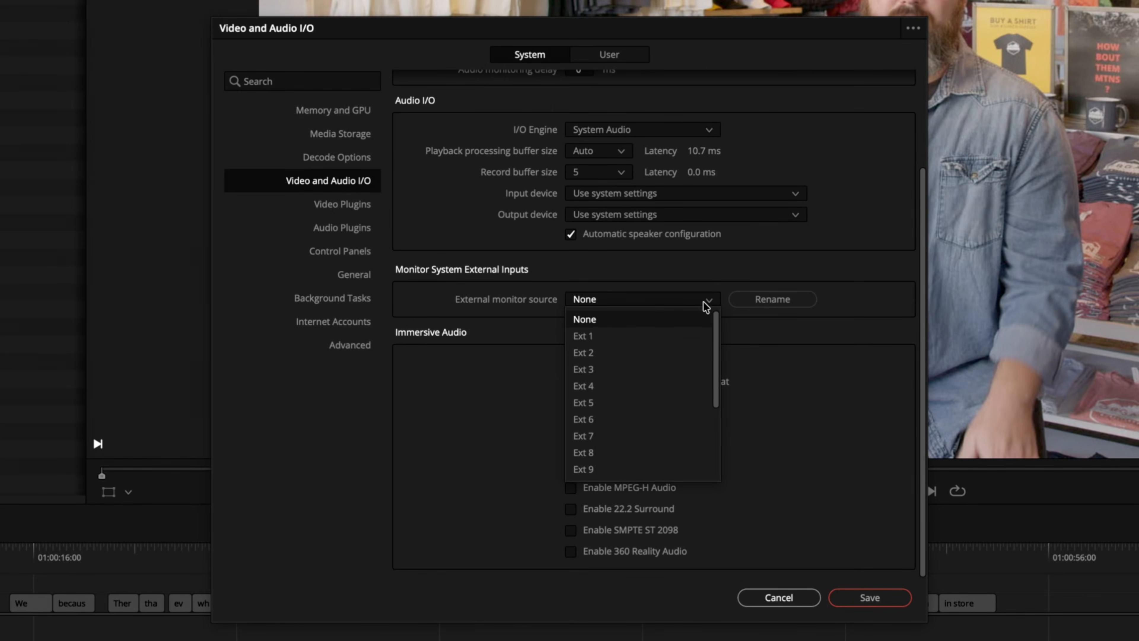
left_click(681, 336)
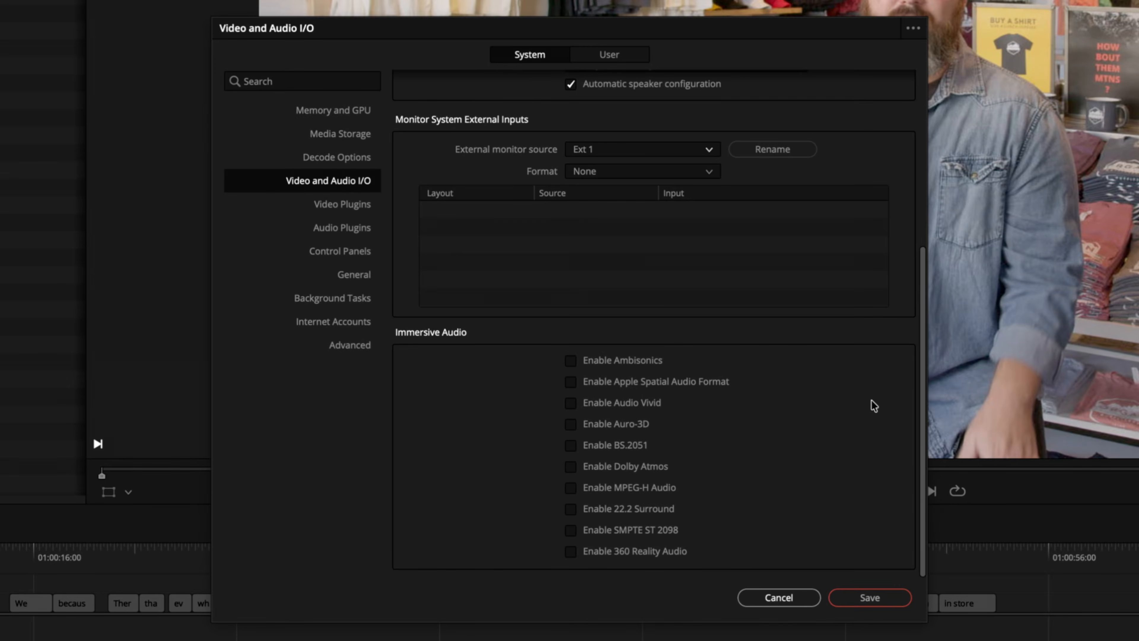
Review the Video Plugins and Audio Plugins preferences, including the category choices for RX 11 De-clip.
left_click(329, 204)
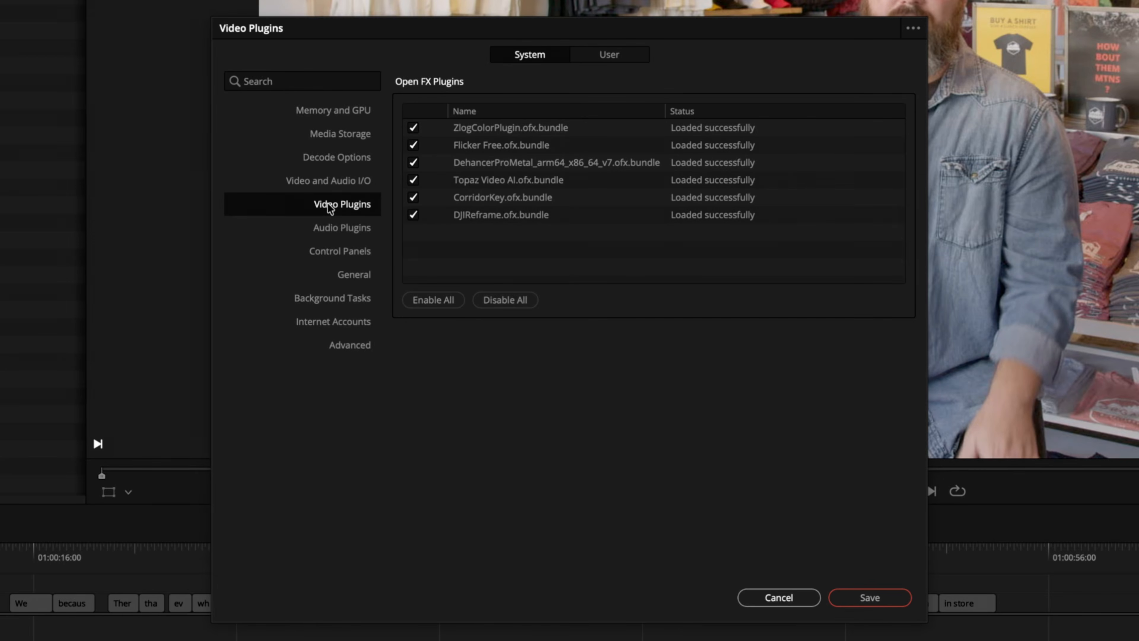
left_click(328, 230)
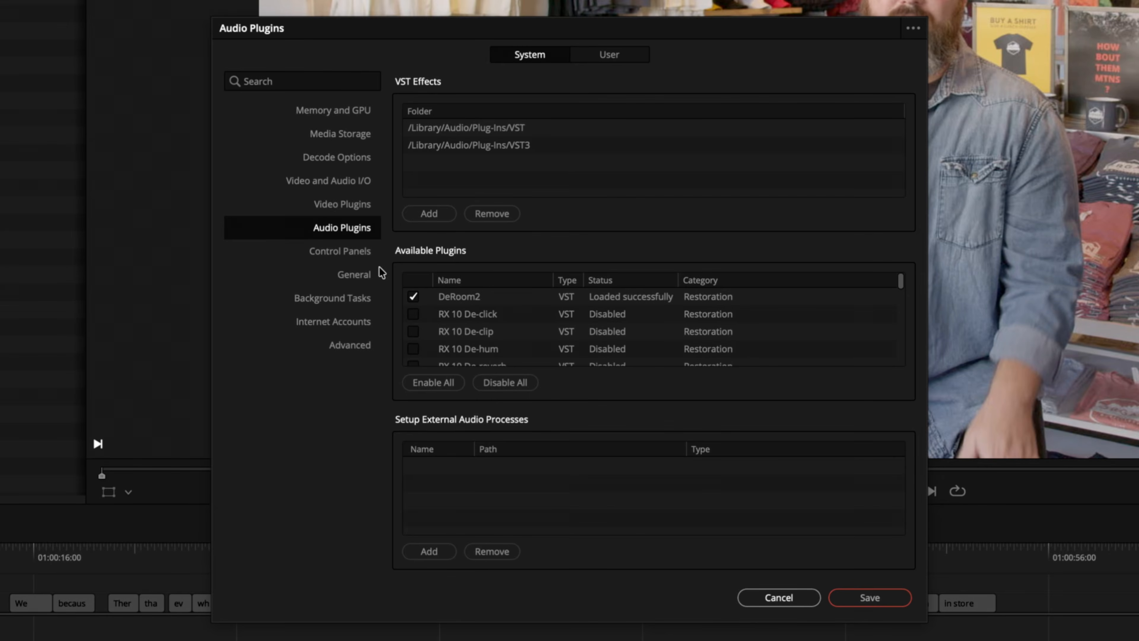
mouse_move(901, 283)
left_mouse_down()
mouse_move(908, 365)
mouse_move(907, 293)
left_mouse_up()
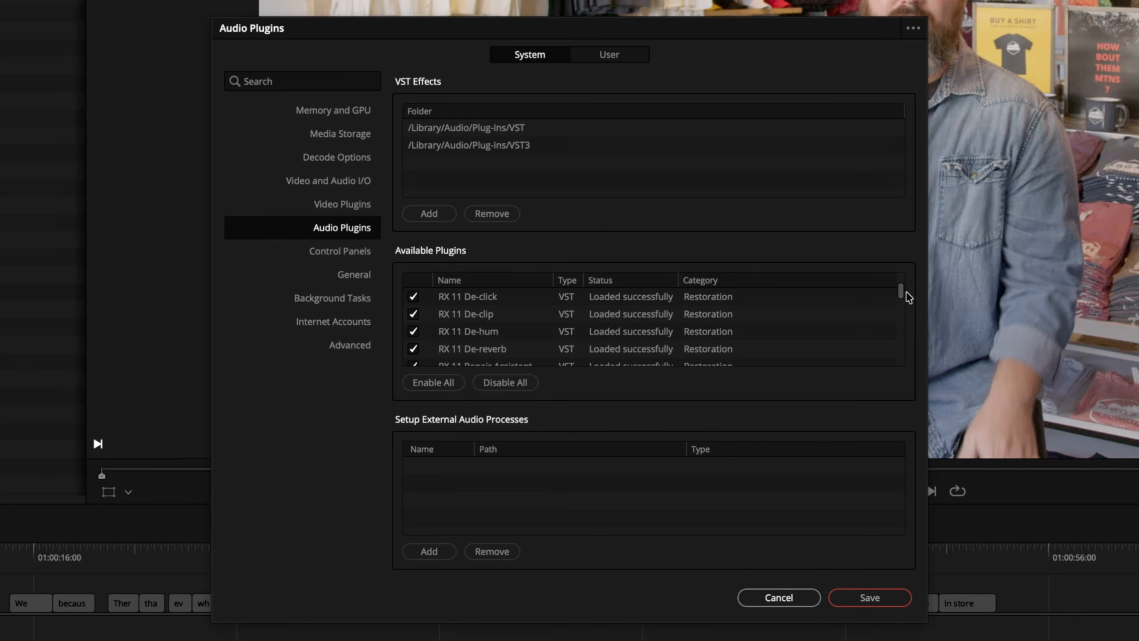
left_click(719, 316)
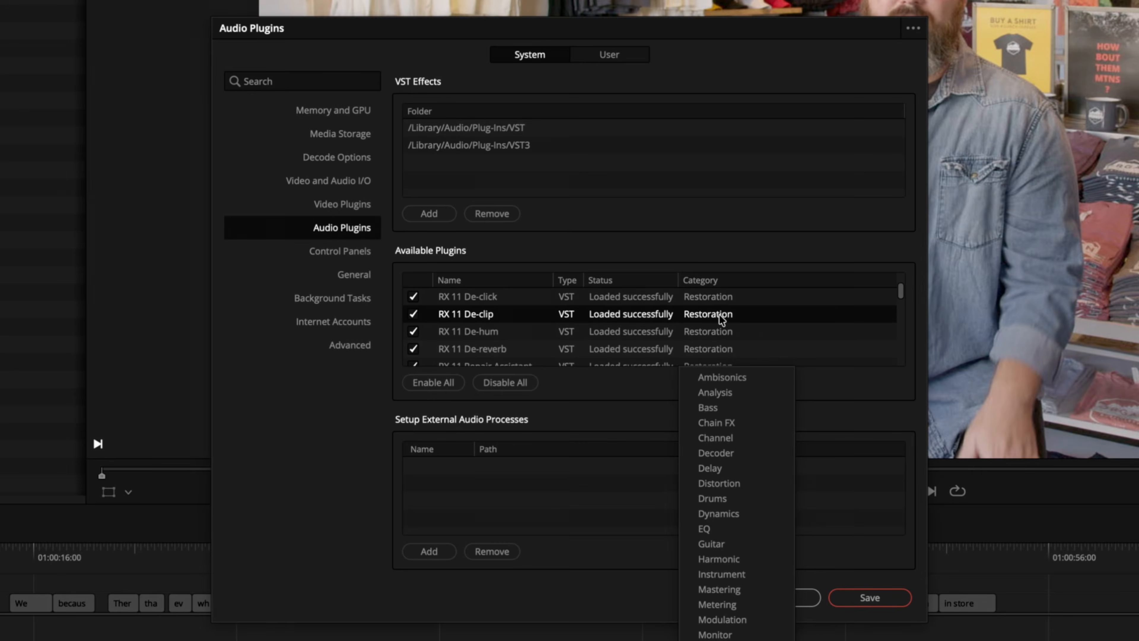
left_click(597, 381)
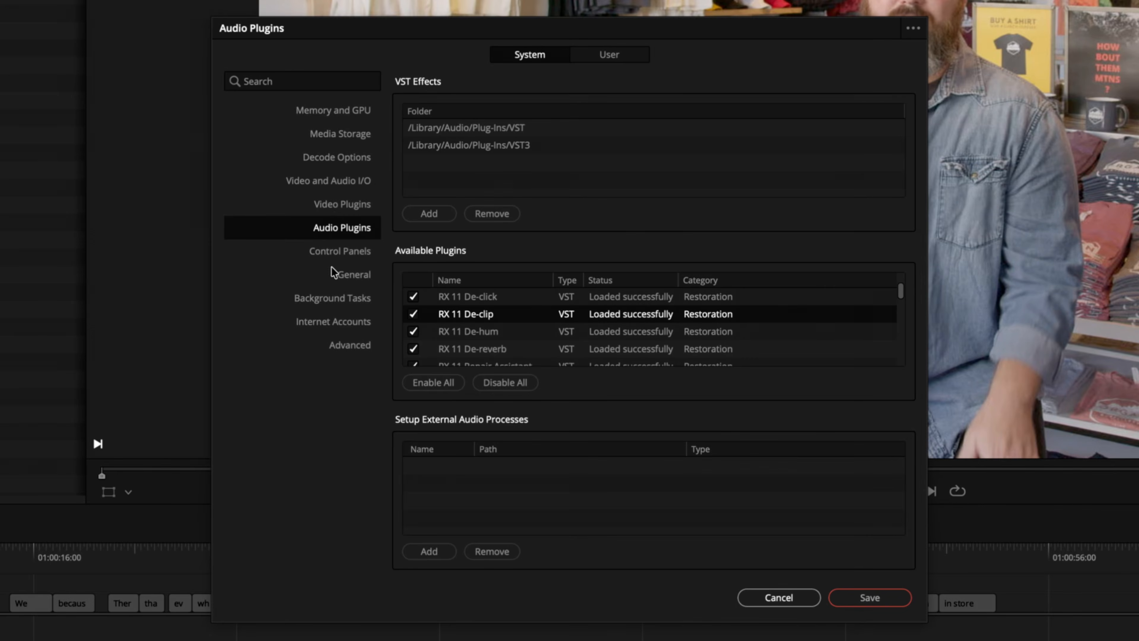
Review the Control Panels and General preferences, checking the options for external scripting.
left_click(317, 252)
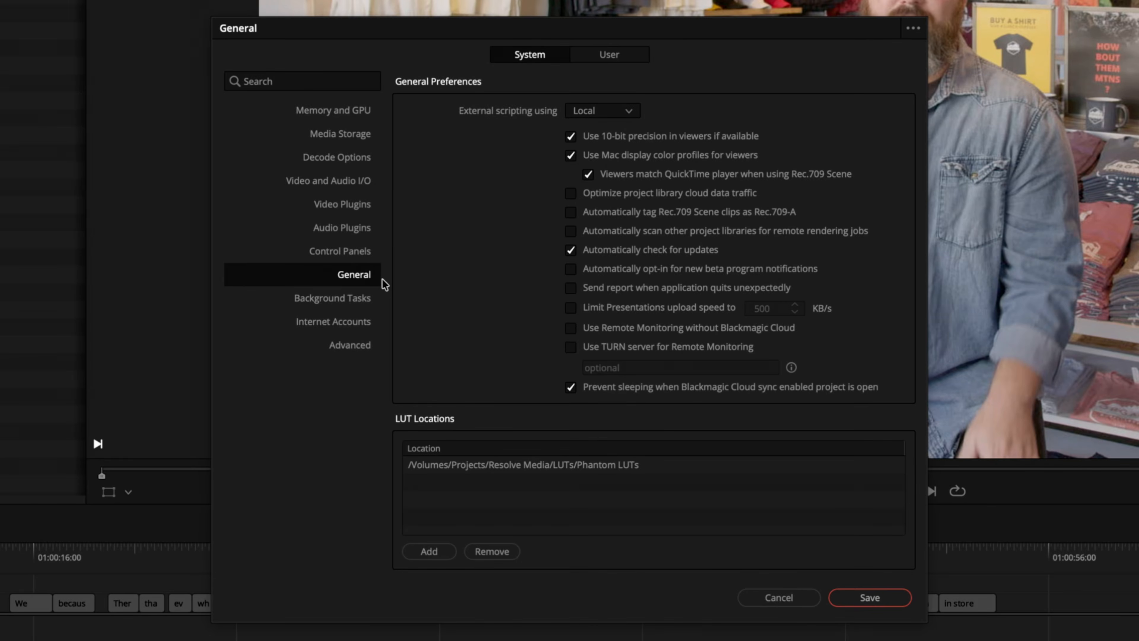
left_click(631, 113)
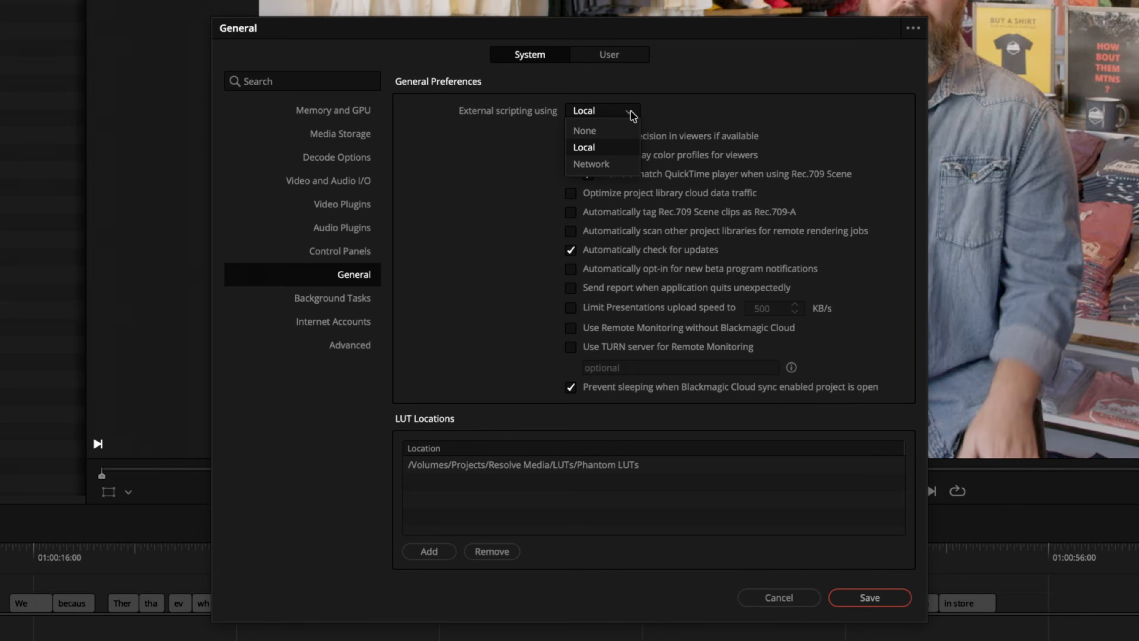
left_click(633, 116)
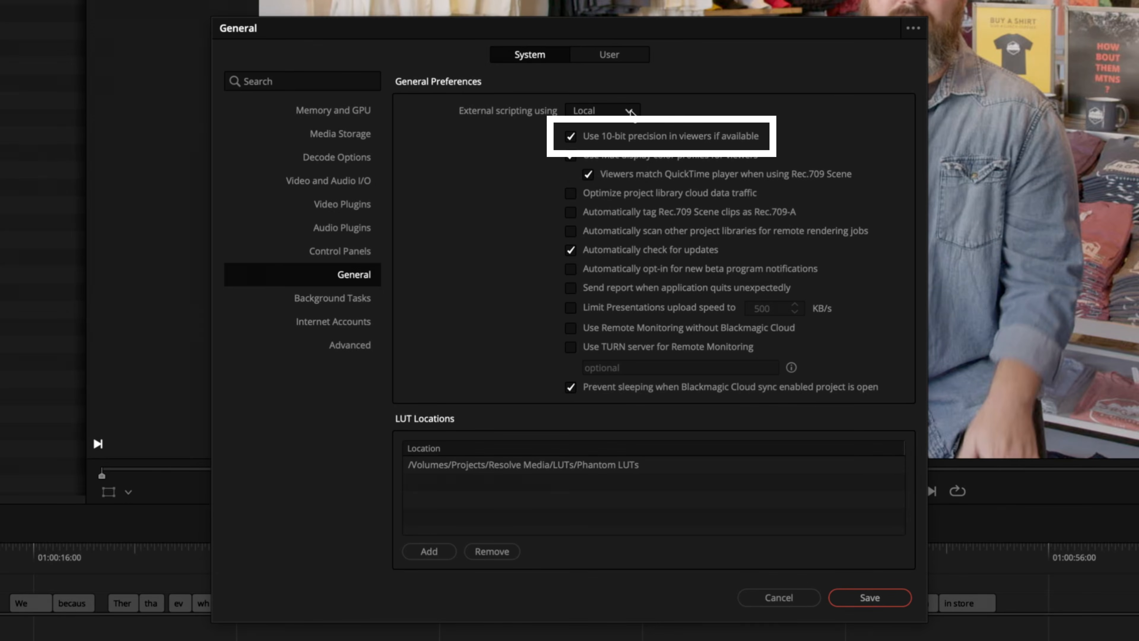
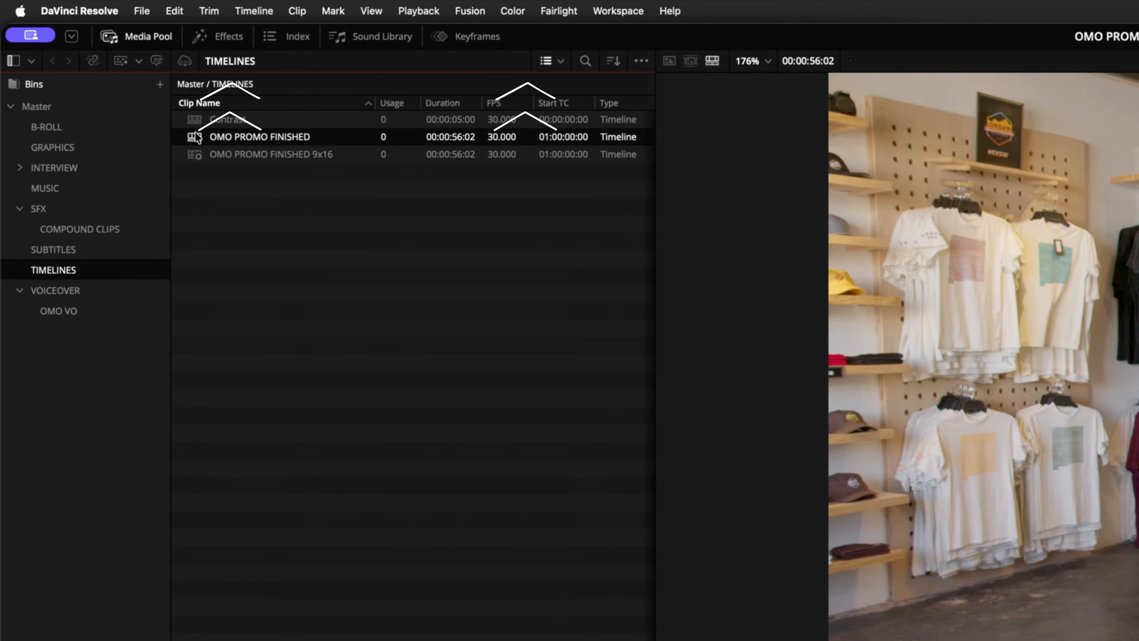
Move focus to the timeline and examine the playhead shadow, toggling playback.
key("super+4")
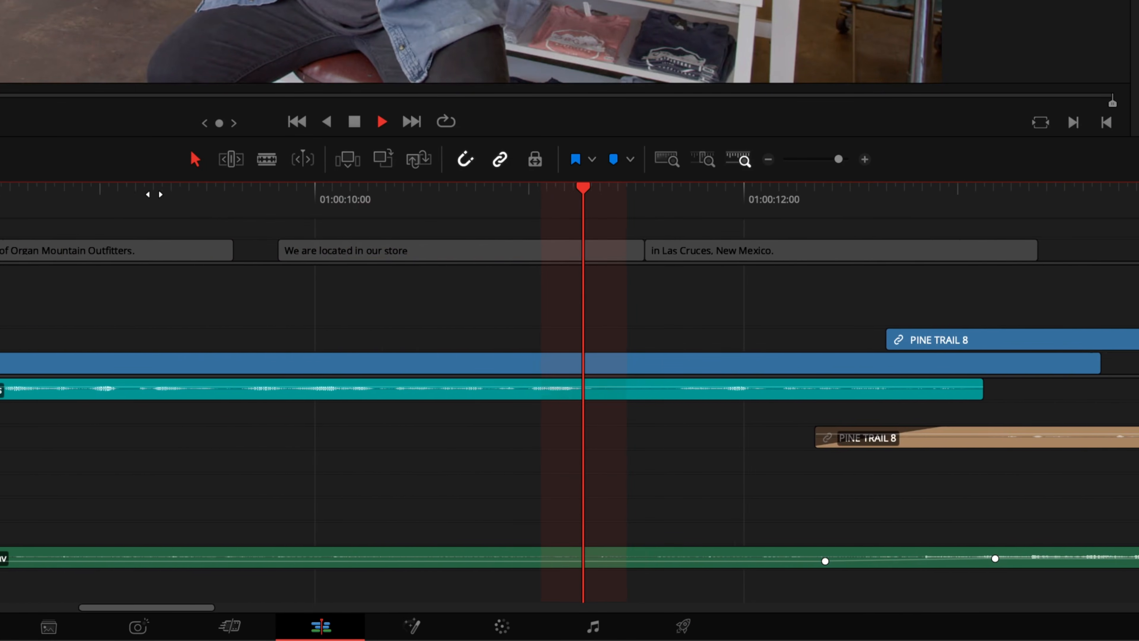
key("space")
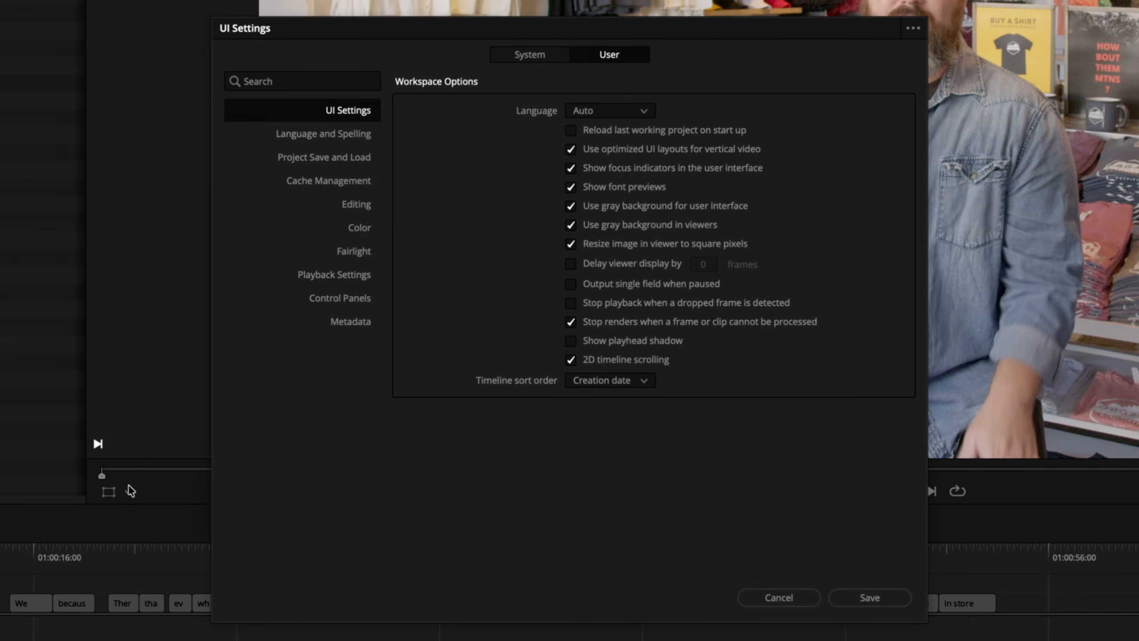
View the Timeline sort order choices in the UI Settings and the timeline list above the viewer.
left_click(645, 382)
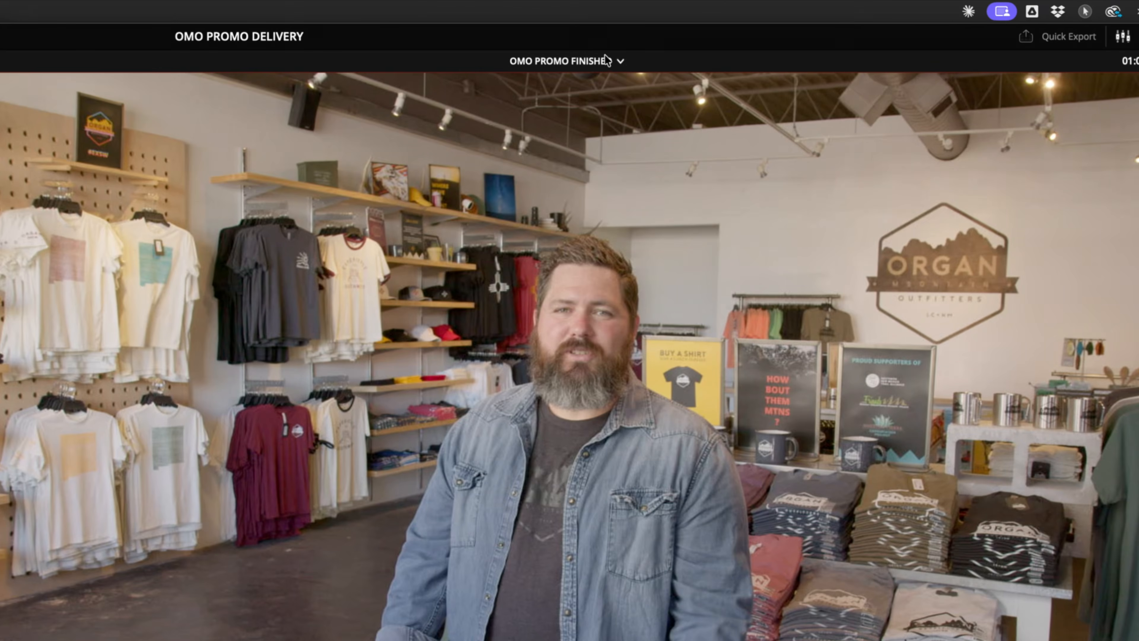
left_click(621, 62)
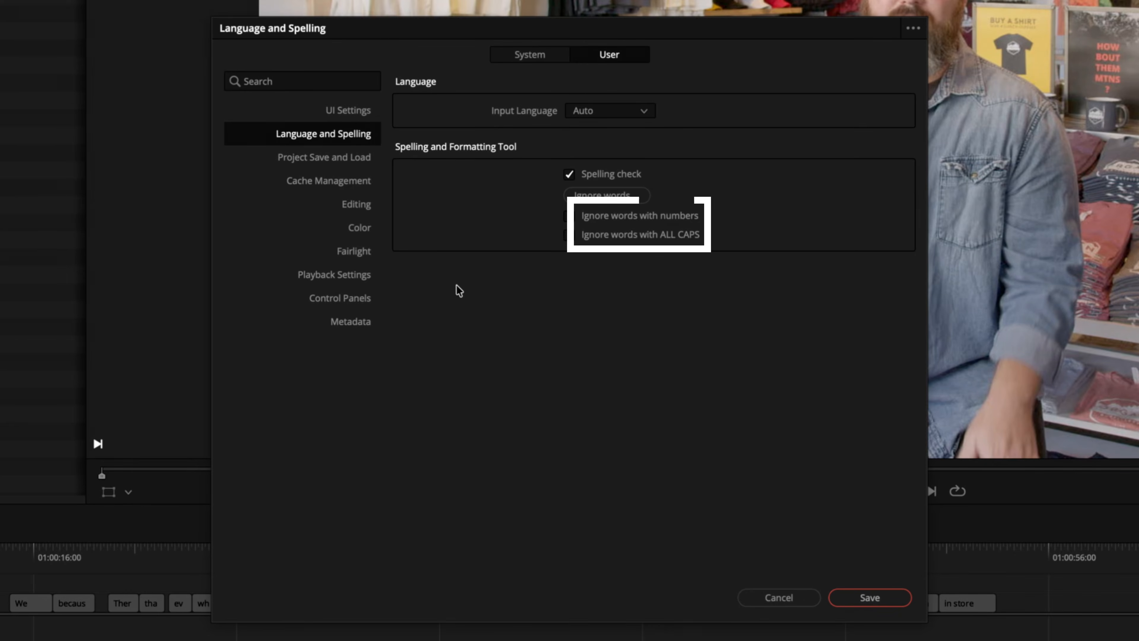
Review the Project Save and Load, Cache Management and Editing preferences, including the standard duration settings.
left_click(356, 165)
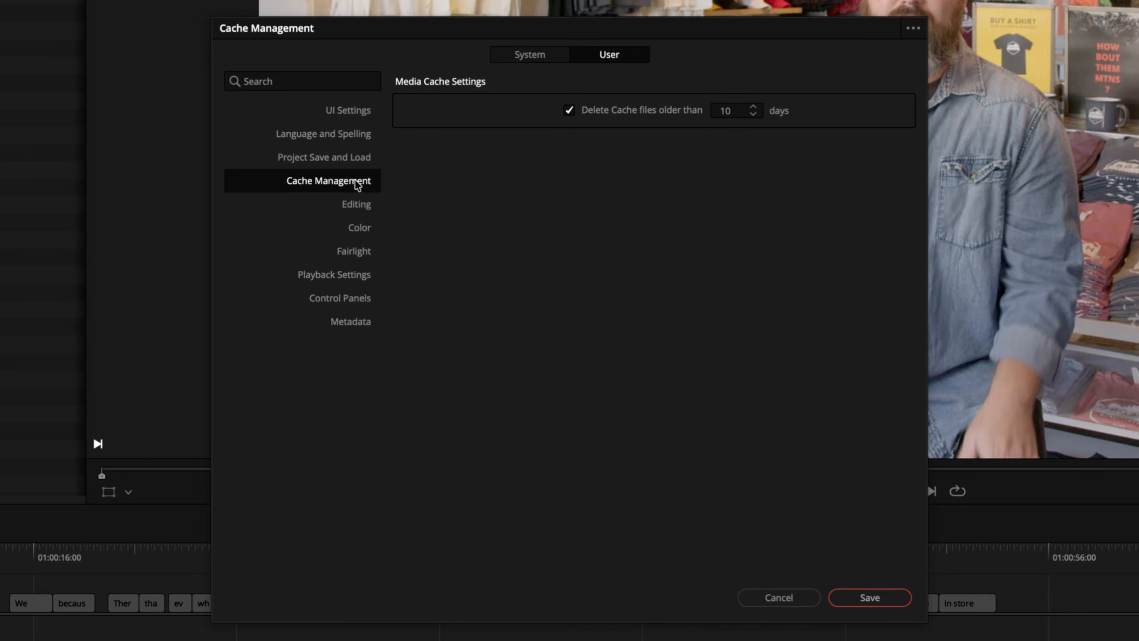
left_click(358, 204)
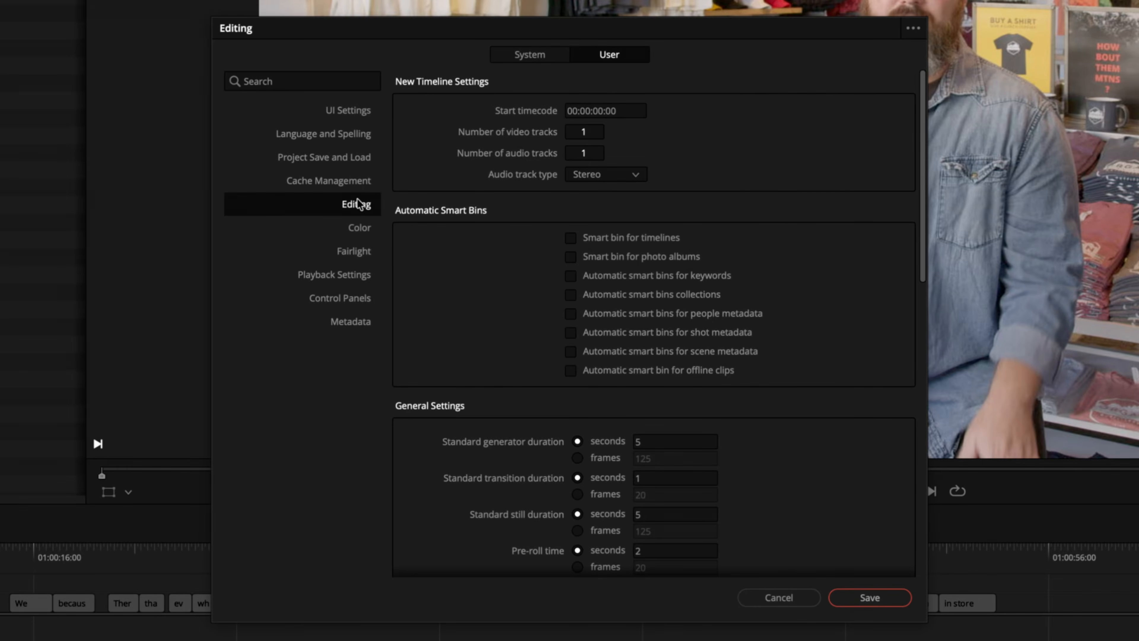
left_click_drag(924, 114, 915, 256)
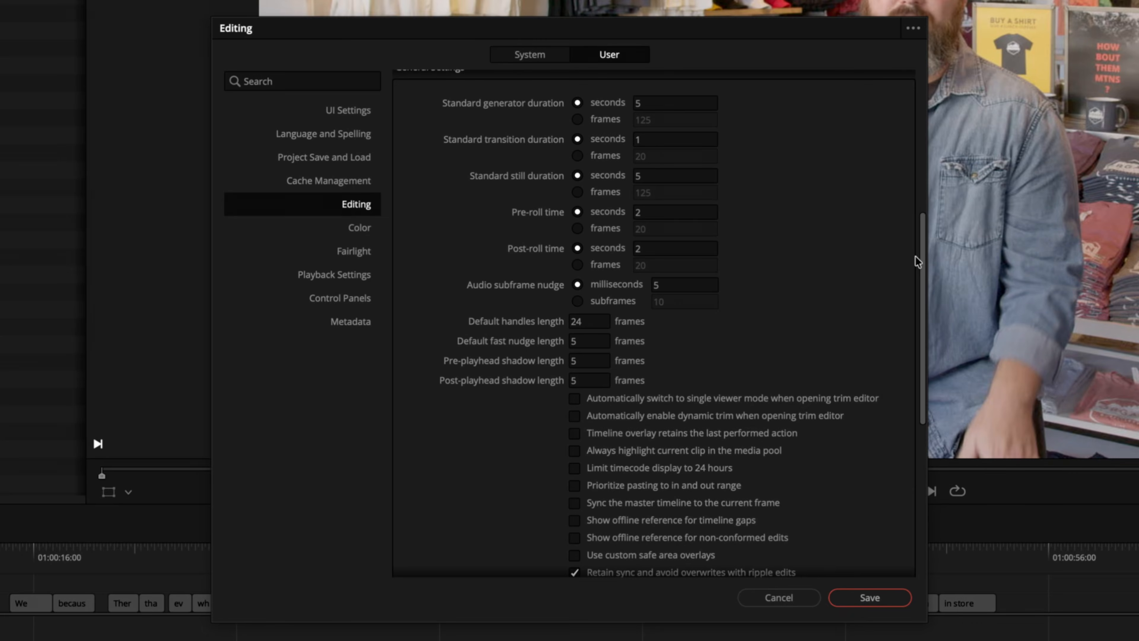
Enable Always highlight current clip in the media pool and scrub through the timeline clips to test it.
left_click_drag(916, 258, 917, 389)
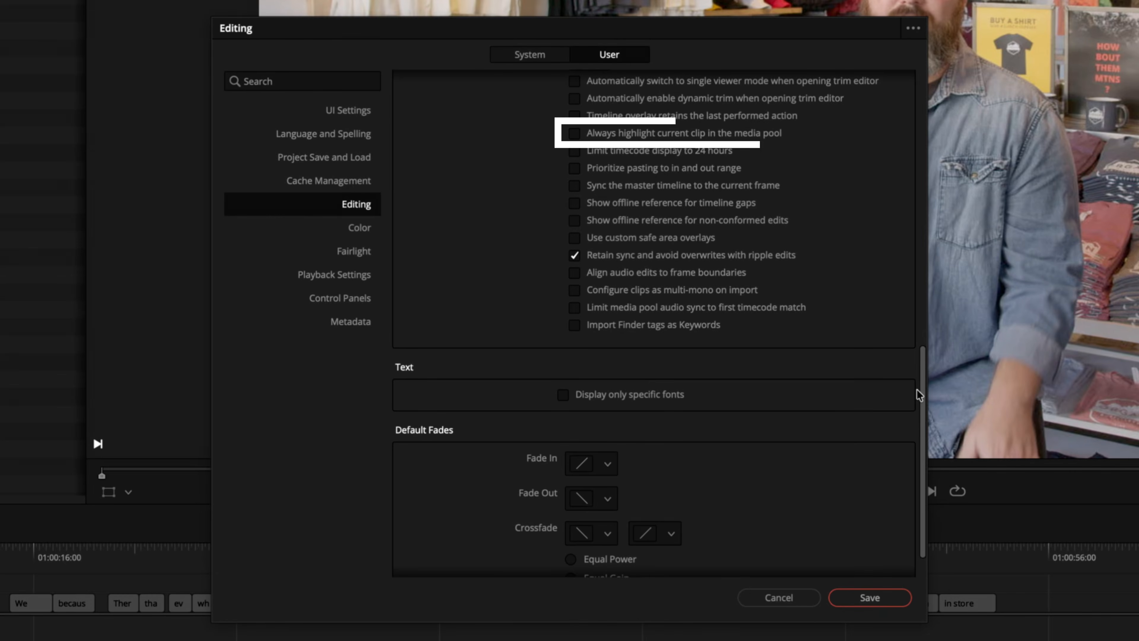
left_click(579, 131)
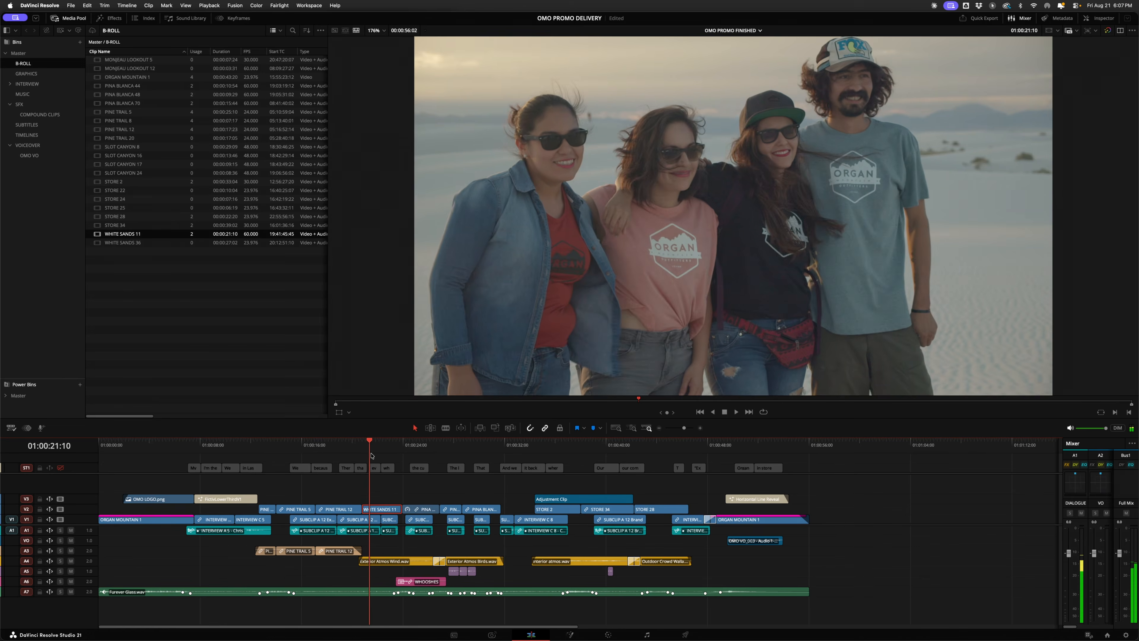
left_click(415, 456)
left_click_drag(415, 456, 646, 463)
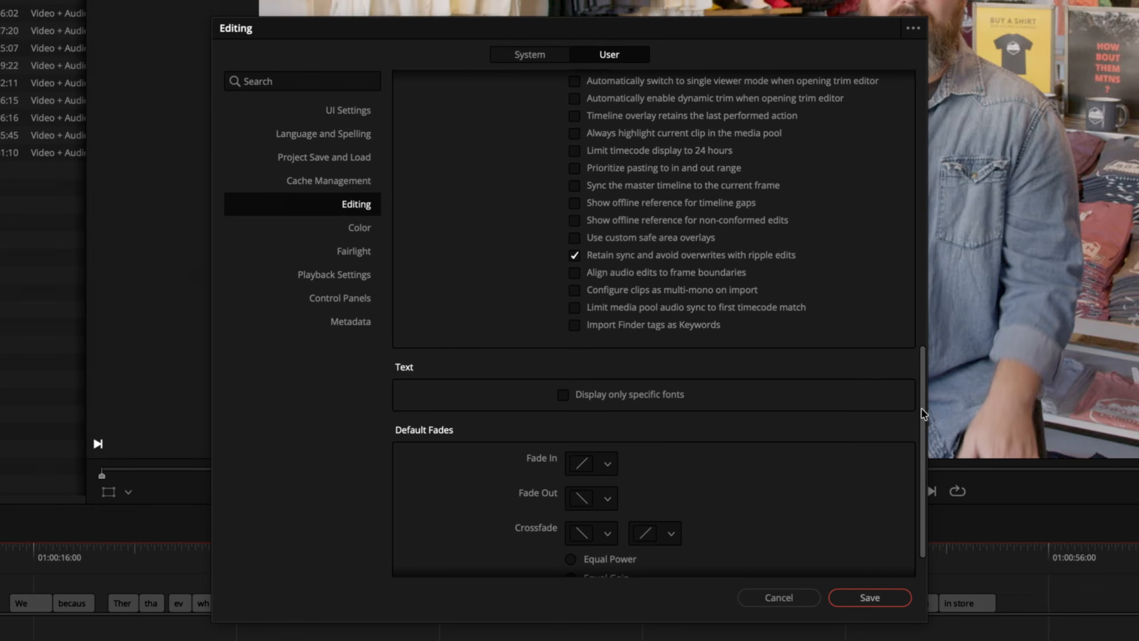
Make the untitled TextEdit document plain text and enter the font list *Gothic*, Arial, Helvetica*, Open Sans.
scroll(923, 413, "down", 2)
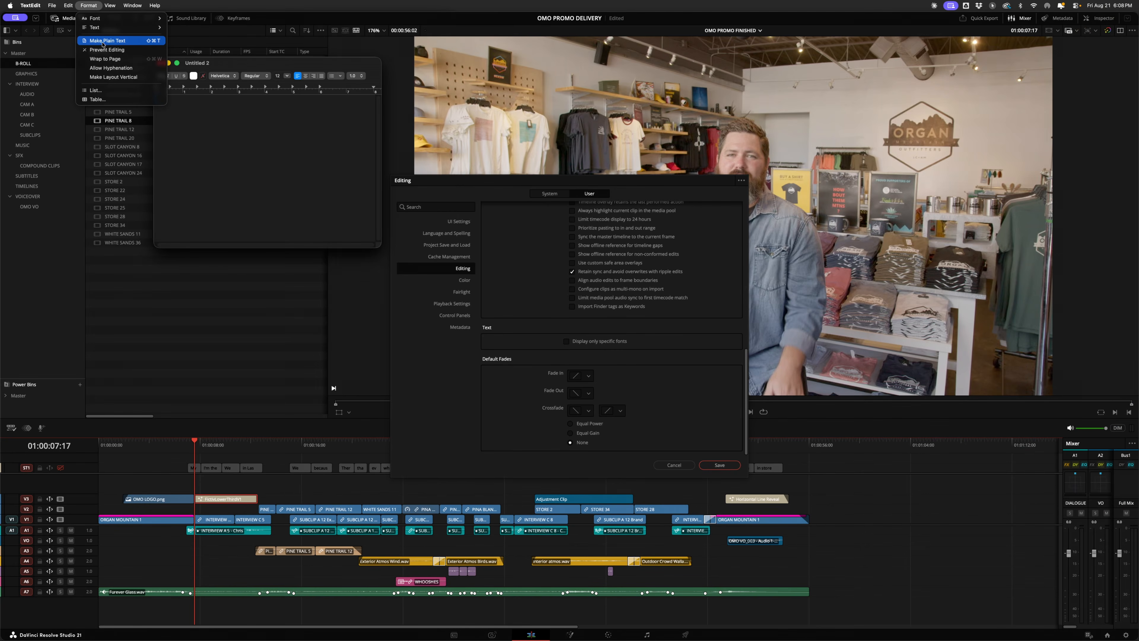
left_click(103, 41)
type("*Gothic* Arial Helvetica* Open Sans")
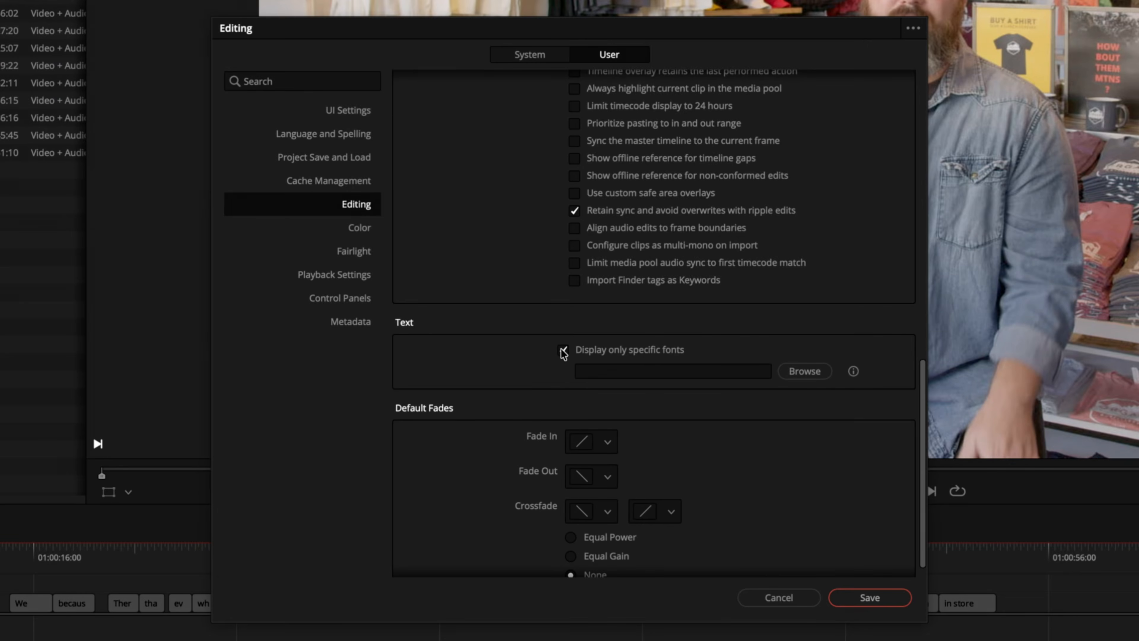
Enable Display only specific fonts in the Editing preferences and view the Default Fades settings.
left_click(563, 349)
scroll(921, 416, "down", 2)
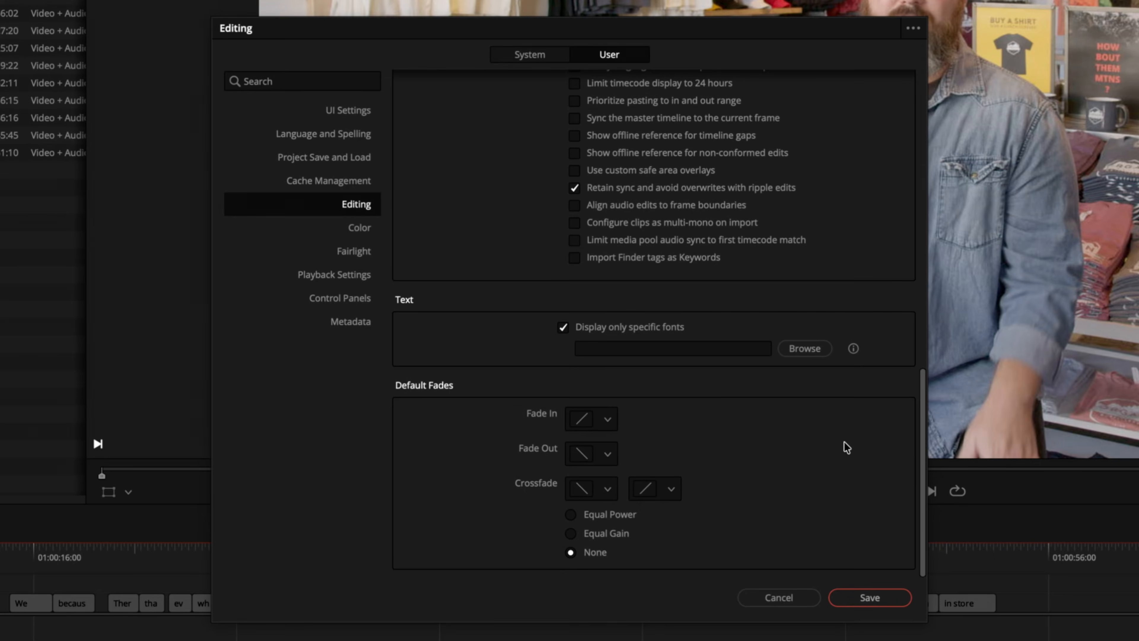
Open the Color preferences, and on the Color page wipe the gallery reference still against the current interview clip.
left_click(362, 229)
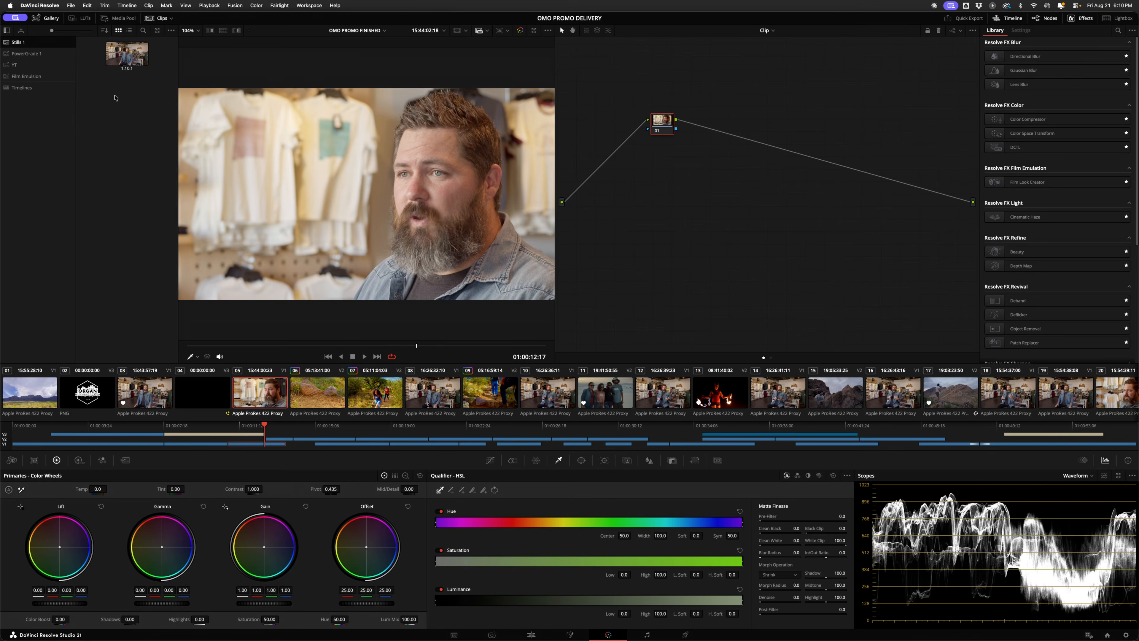
double_click(127, 54)
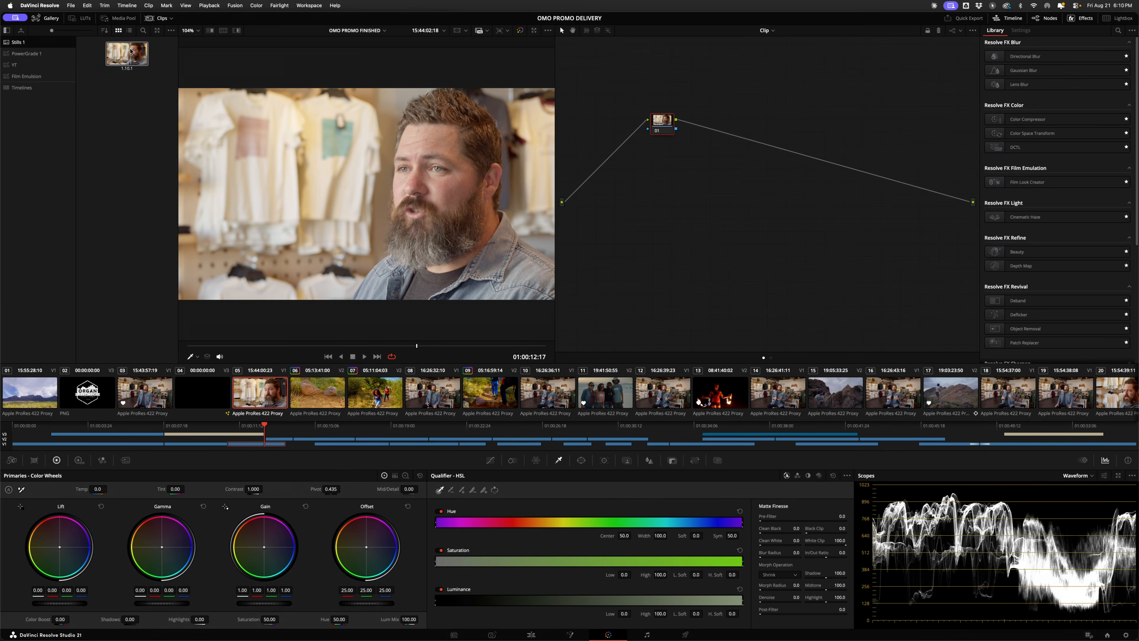
left_click_drag(365, 207, 323, 209)
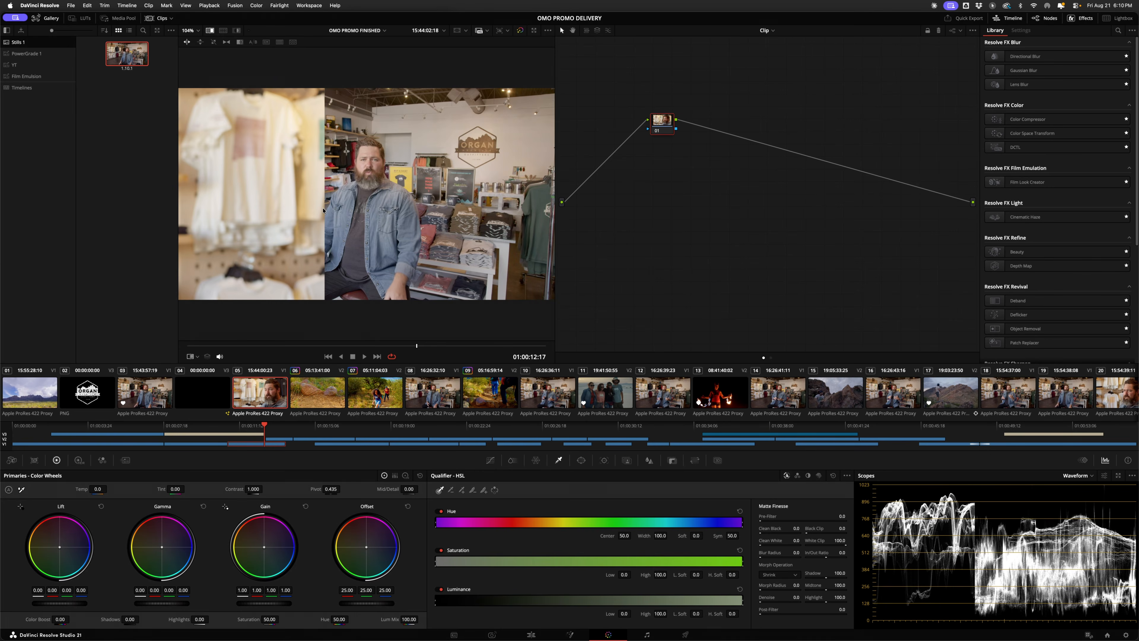
Disable Wipe wraps when viewing reference stills, save the preferences and test by pulling the wipe past the image edge.
key("super+comma")
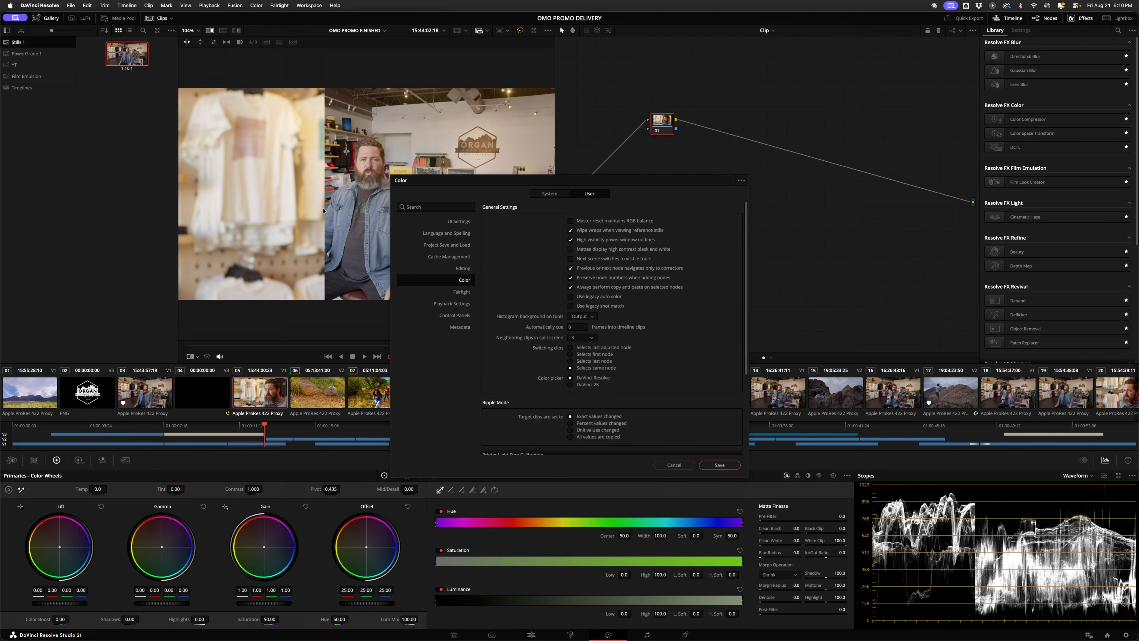
left_click(571, 230)
left_click(720, 465)
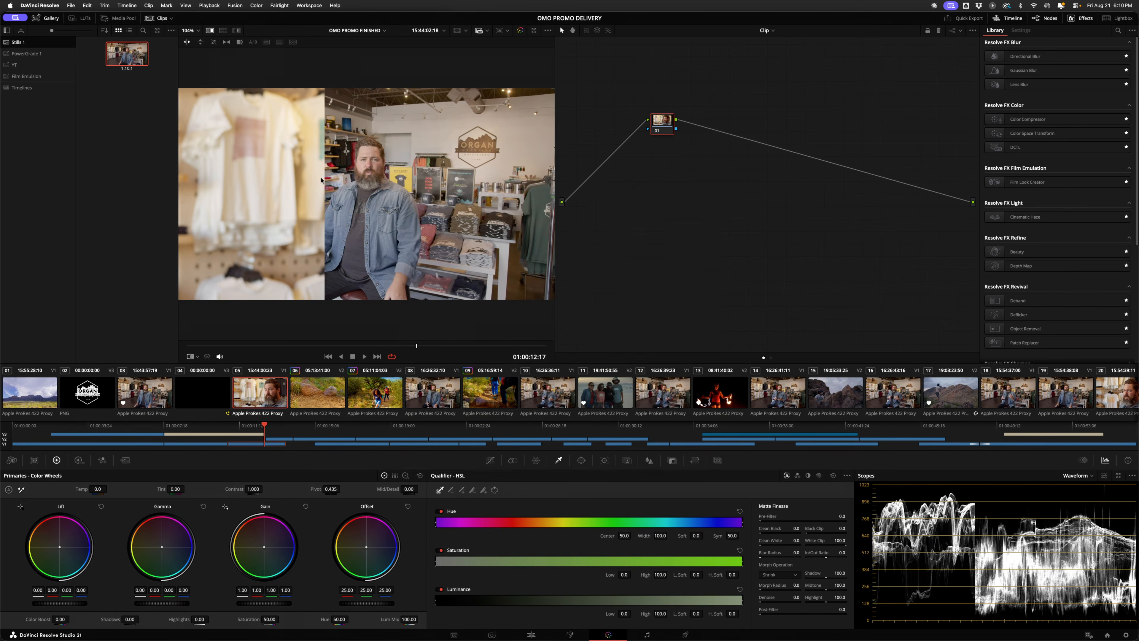
left_click_drag(324, 179, 875, 212)
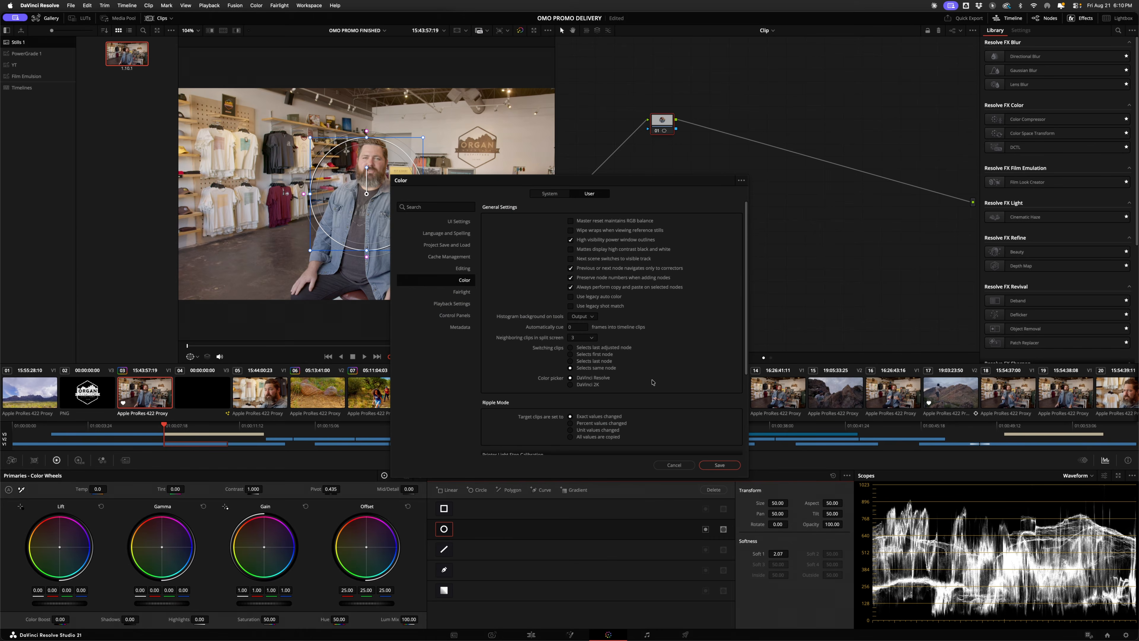
Save the Color preferences with High visibility power window outlines enabled.
left_click(710, 464)
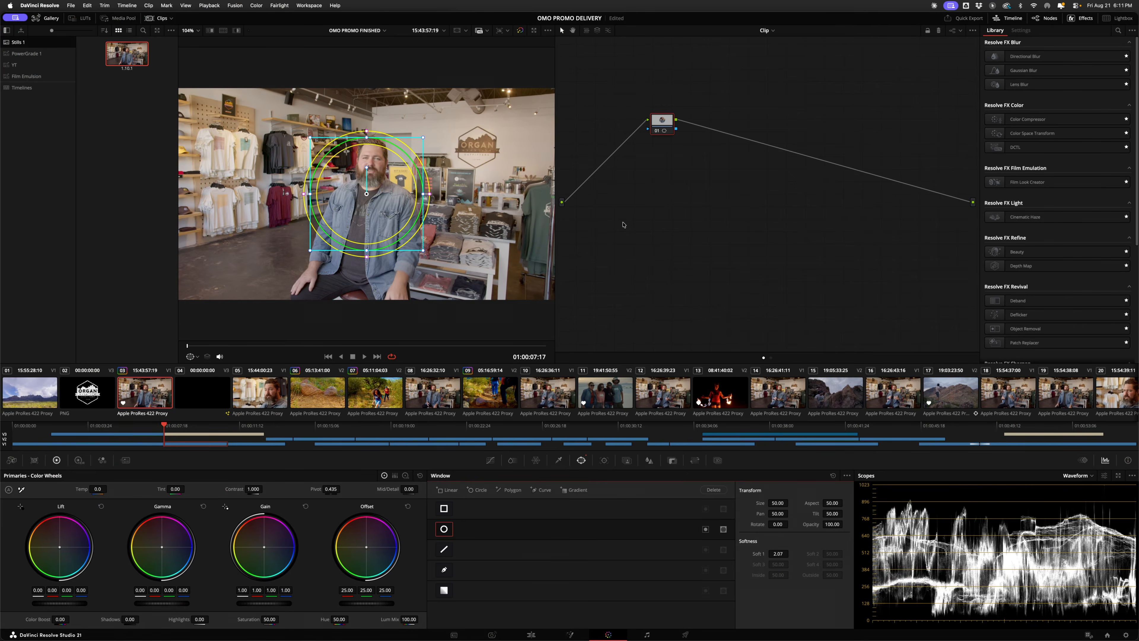
Highlight the circular power window's matte, enable Mattes display high contrast black and white, and save the preferences.
key("shift+h")
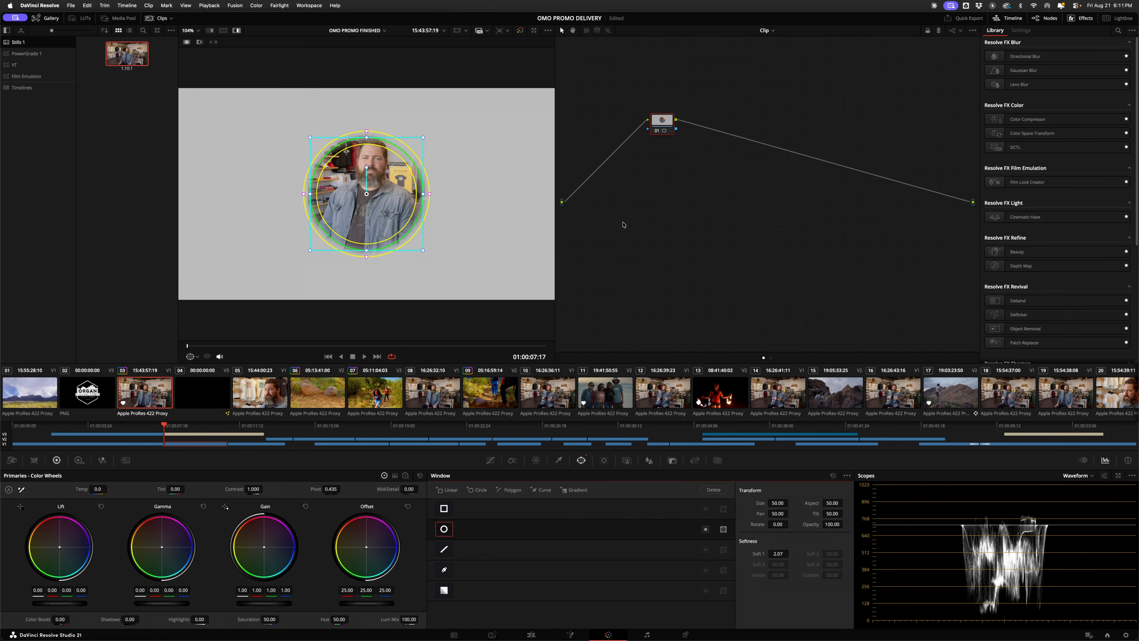
key("super+comma")
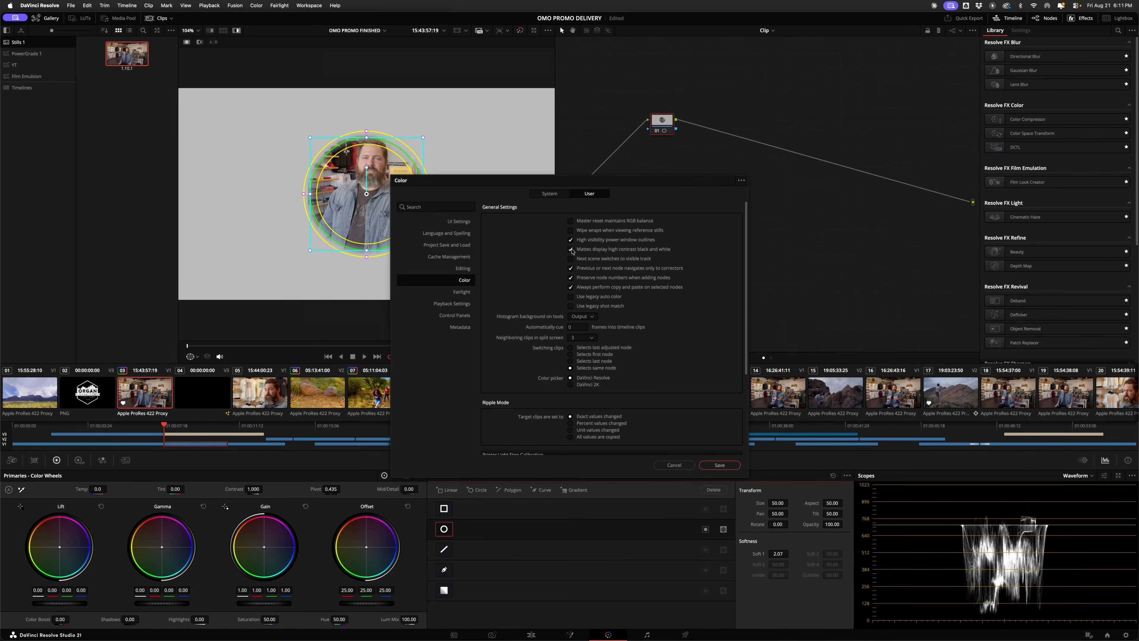
left_click(726, 467)
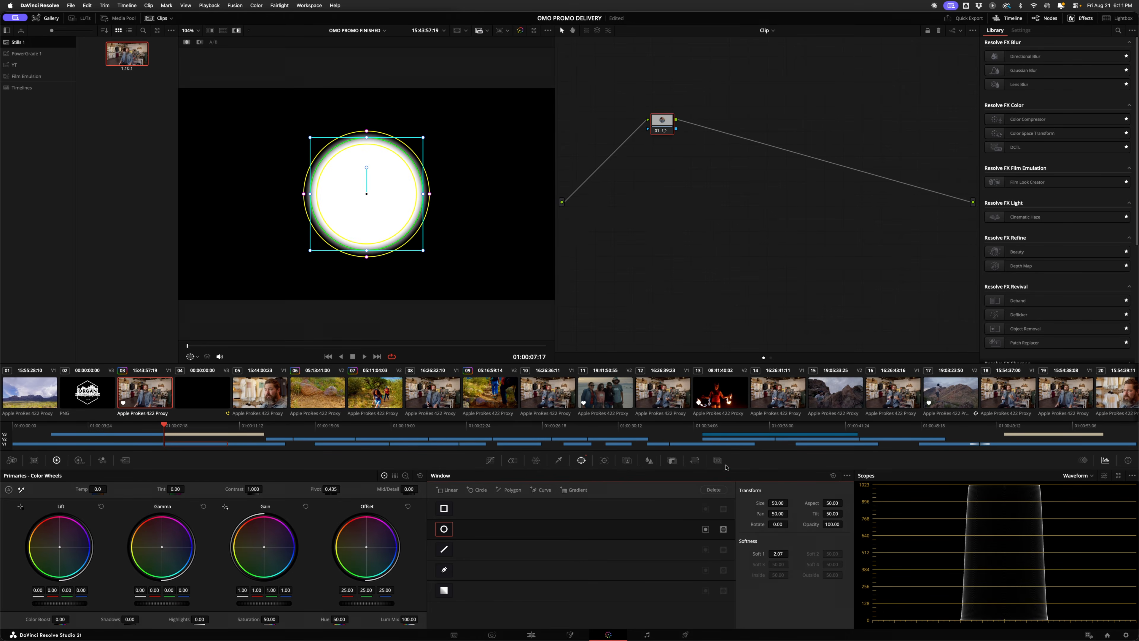
Compare the circular power window's highlight modes, disable Mattes display high contrast black and white, and save the preferences.
key("super+comma")
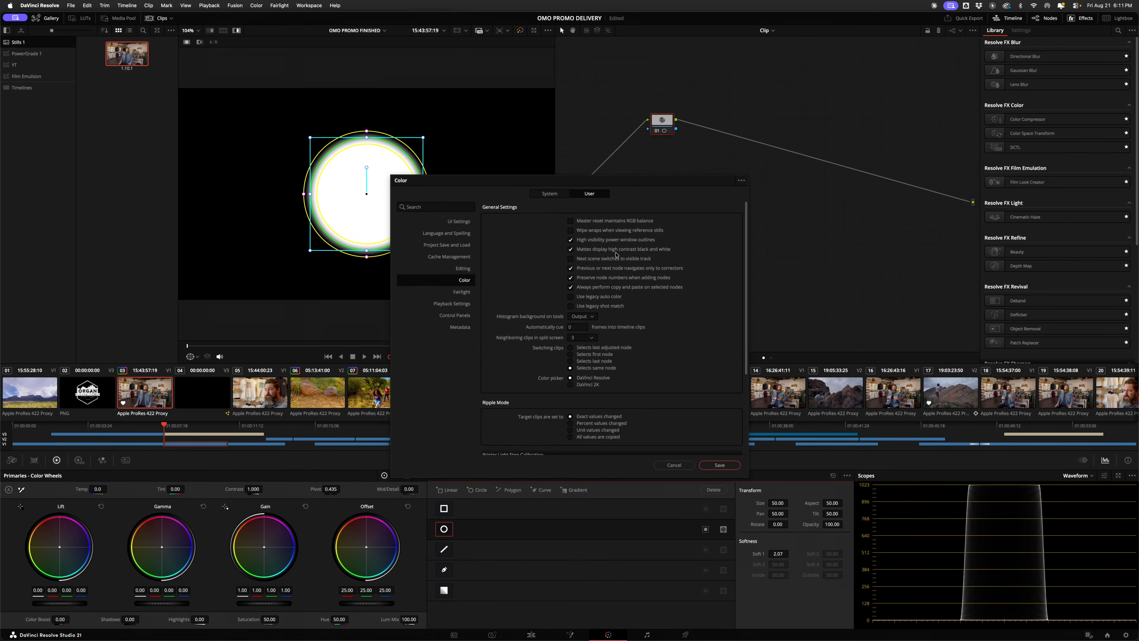
left_click(718, 468)
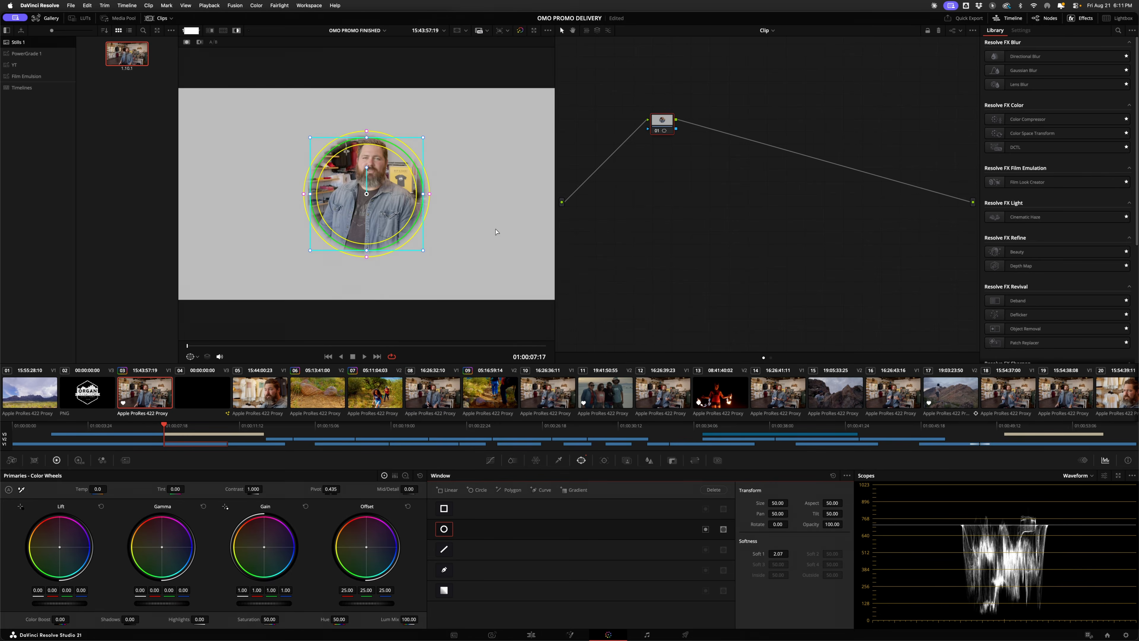
left_click(201, 43)
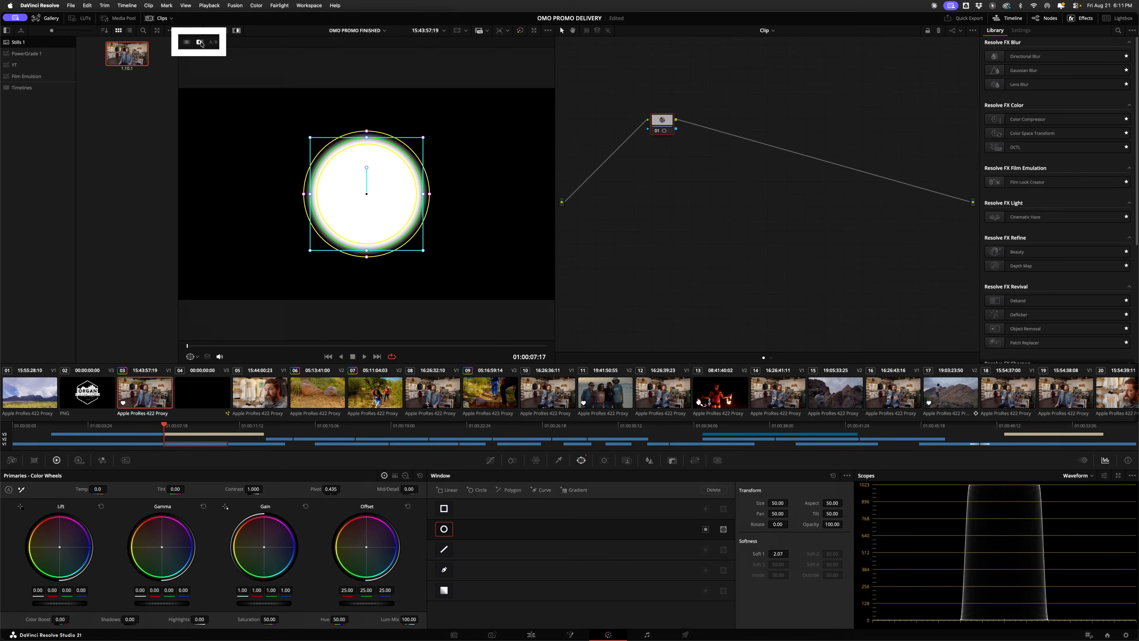
left_click(187, 42)
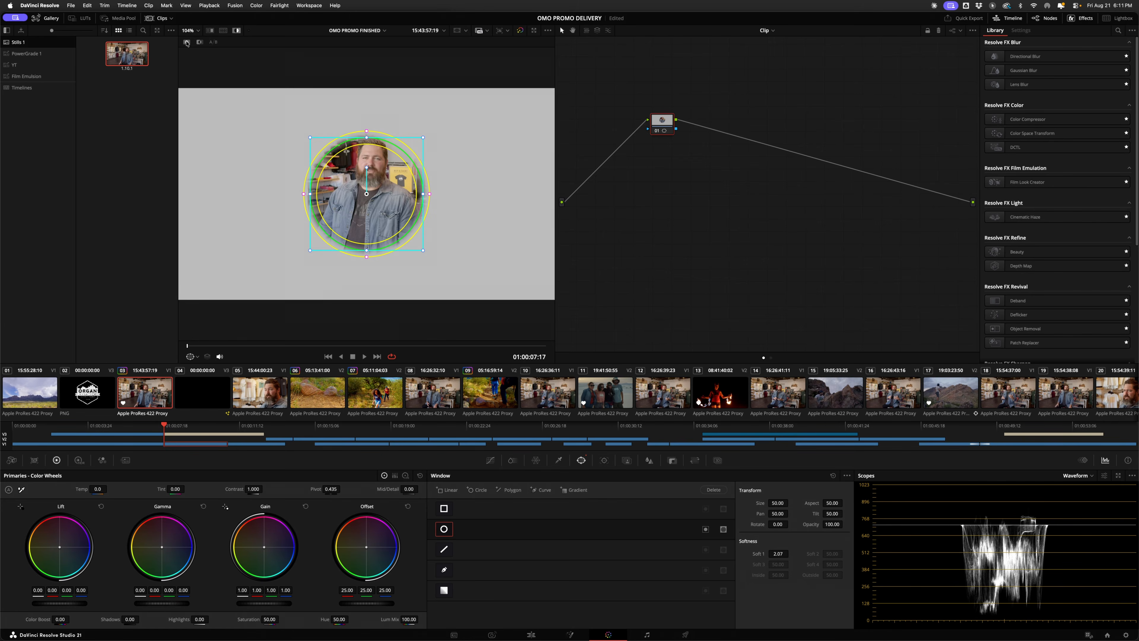
key("super+comma")
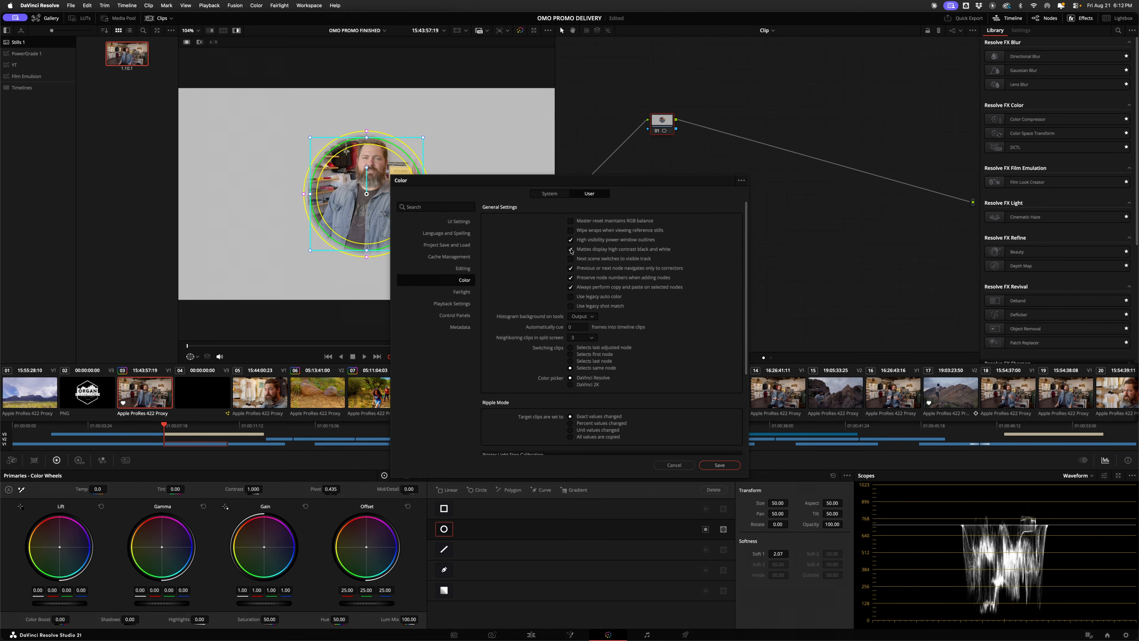
left_click(719, 465)
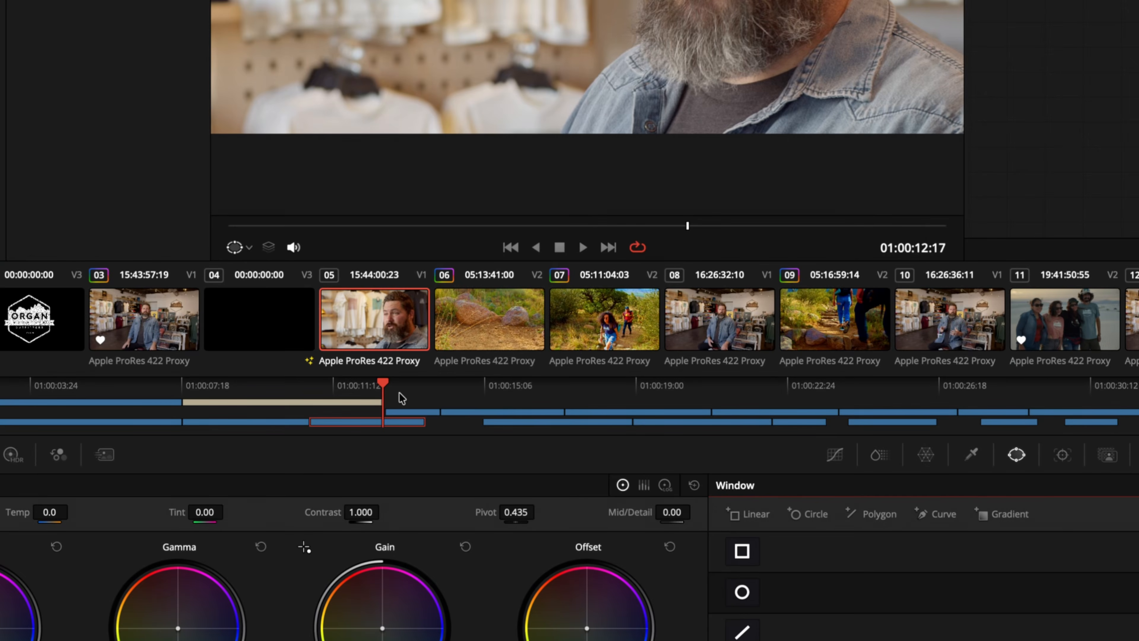
Step forward scene by scene from clip 05 through the following clips on the Color page timeline.
key("Down")
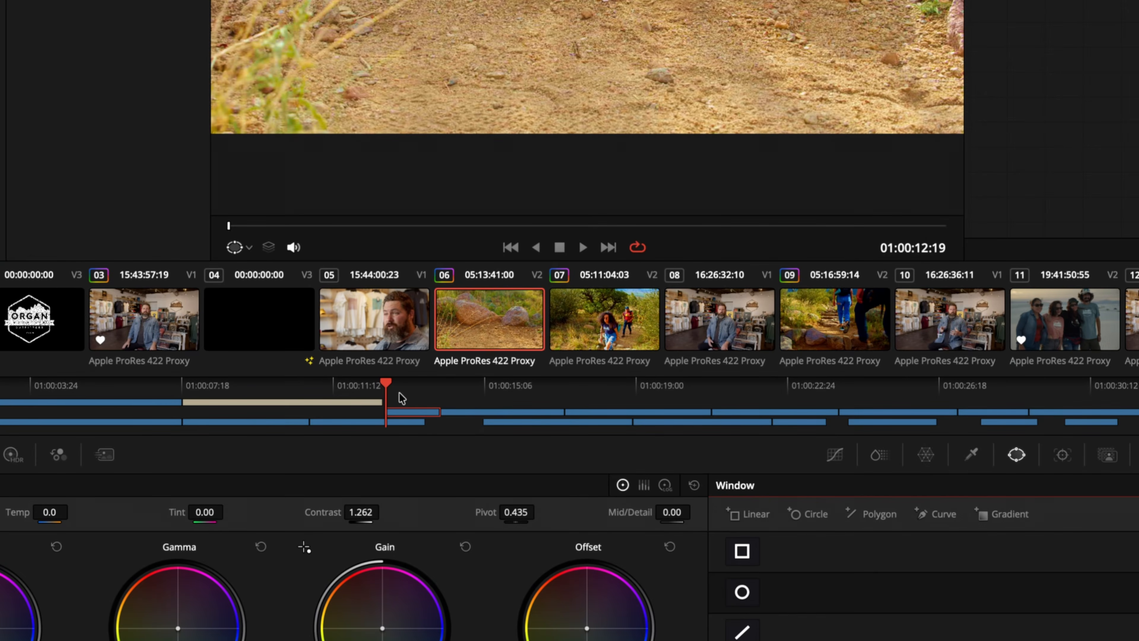
key("Down")
key("Down")
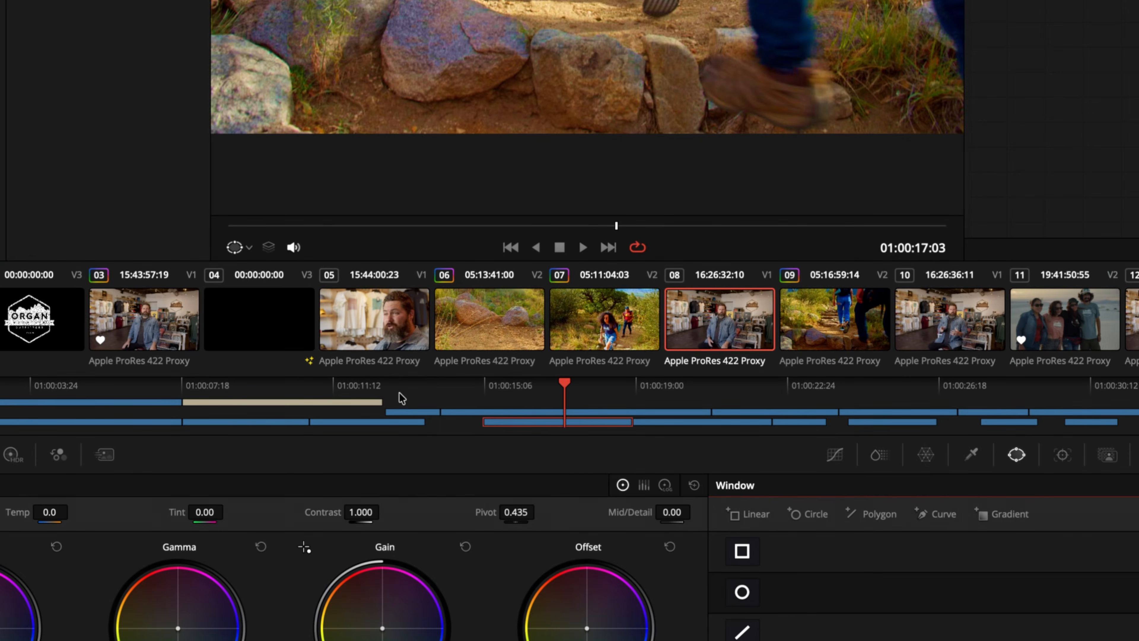
key("Down")
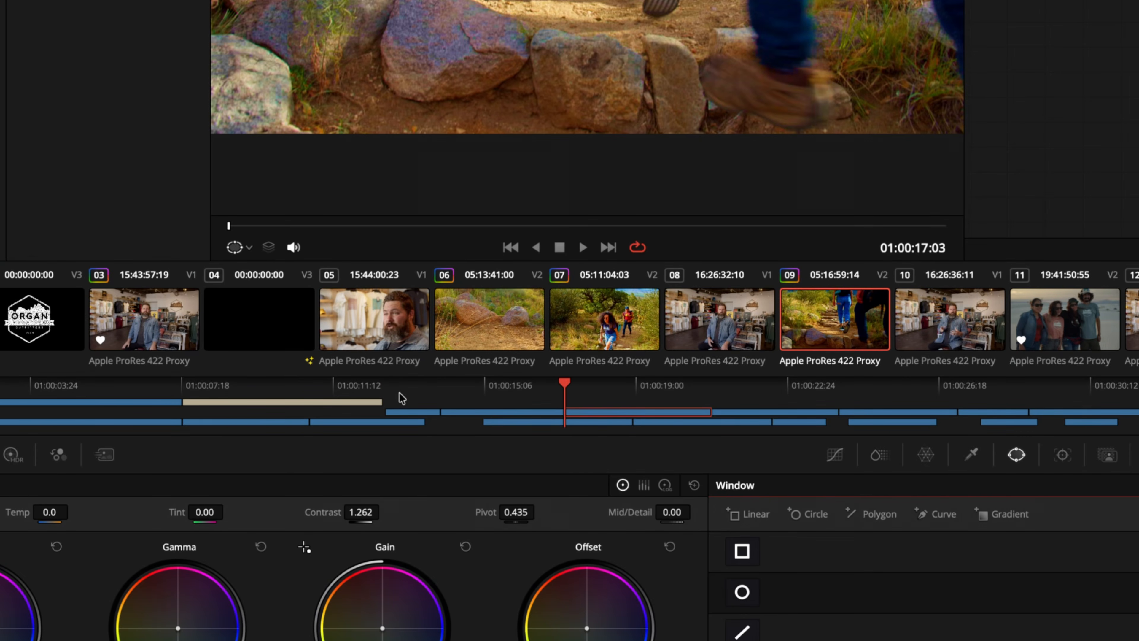
key("Down")
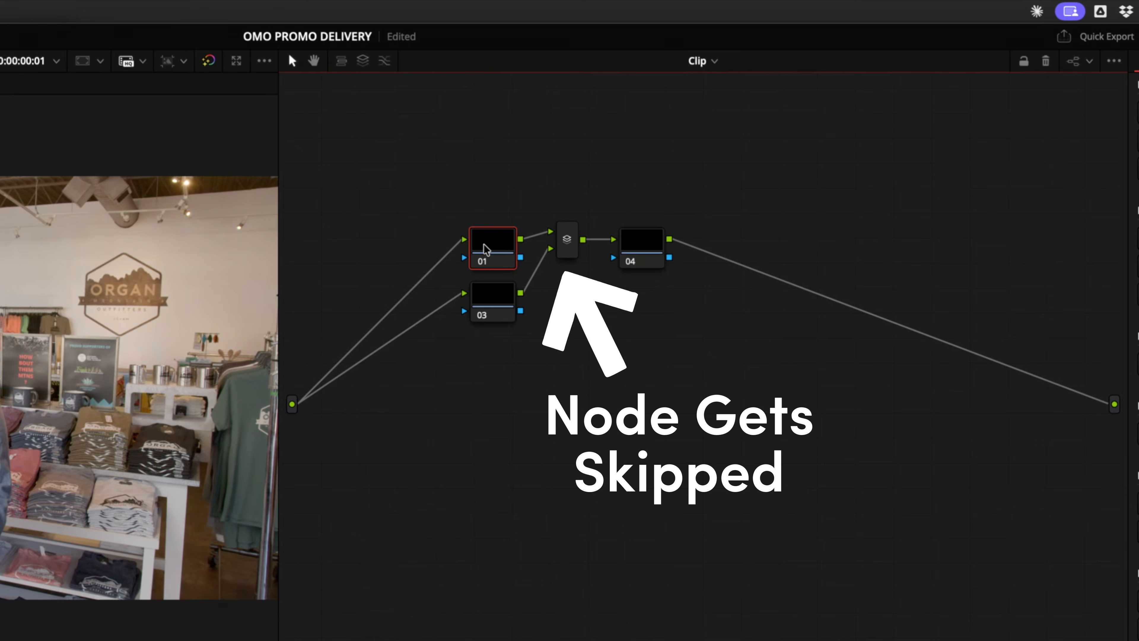
Step forward and back through the corrector nodes around the layer mixer to test previous and next node navigation.
key("super+semicolon")
key("super+semicolon")
key("super+shift+semicolon")
key("super+shift+semicolon")
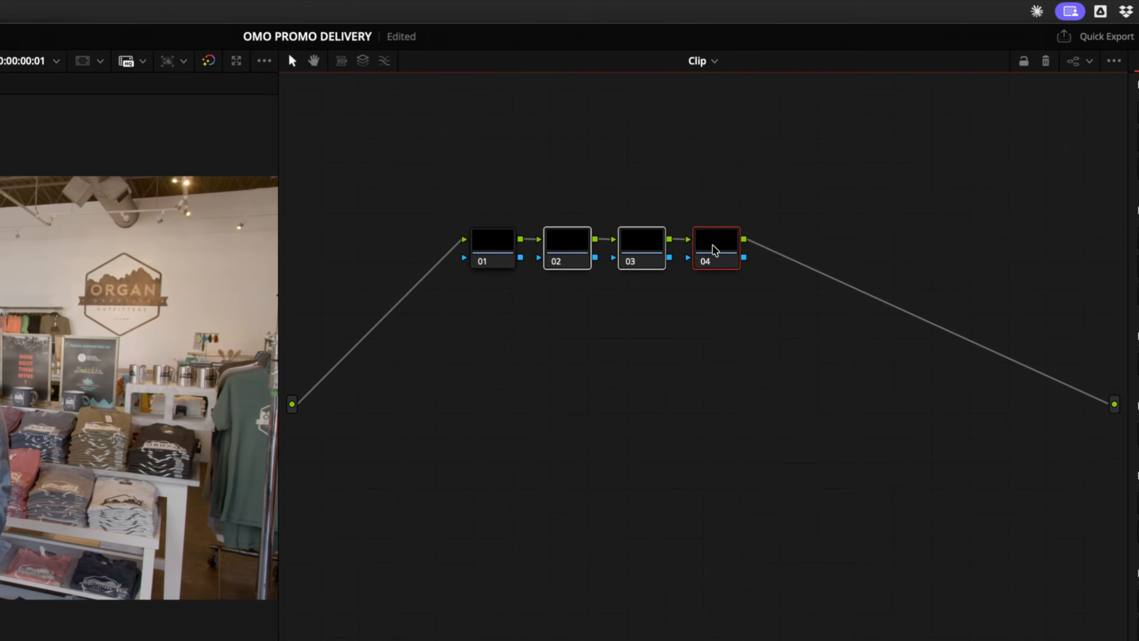
Space nodes 02, 03 and 04 away from node 01, and test node numbering by adding, deleting and re-adding a serial node after it.
left_click_drag(717, 251, 856, 250)
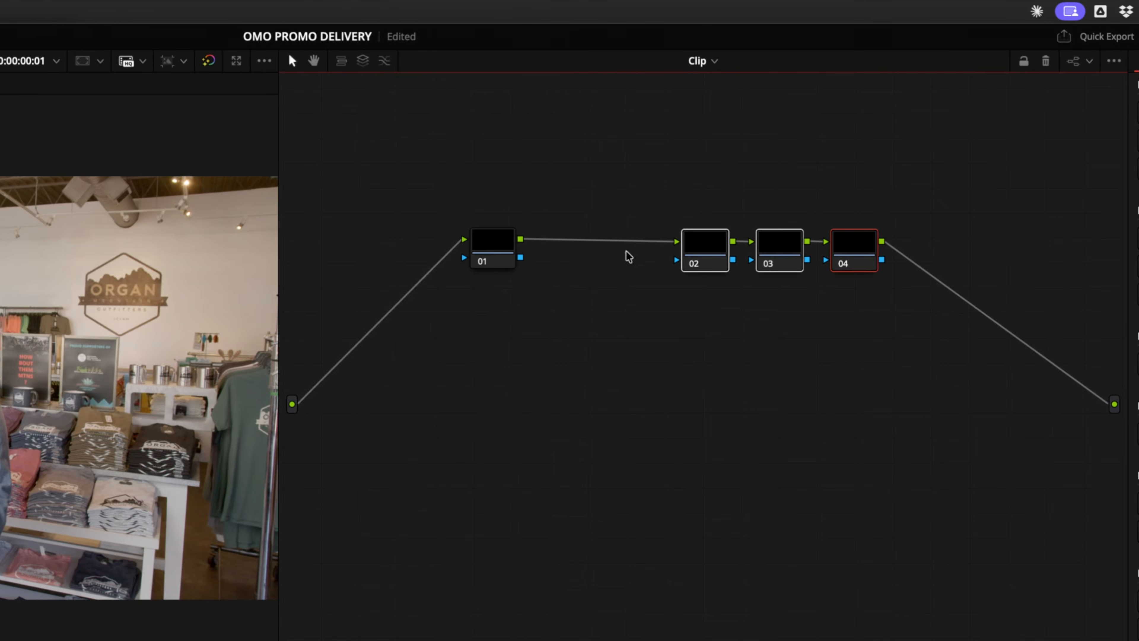
left_click(499, 252)
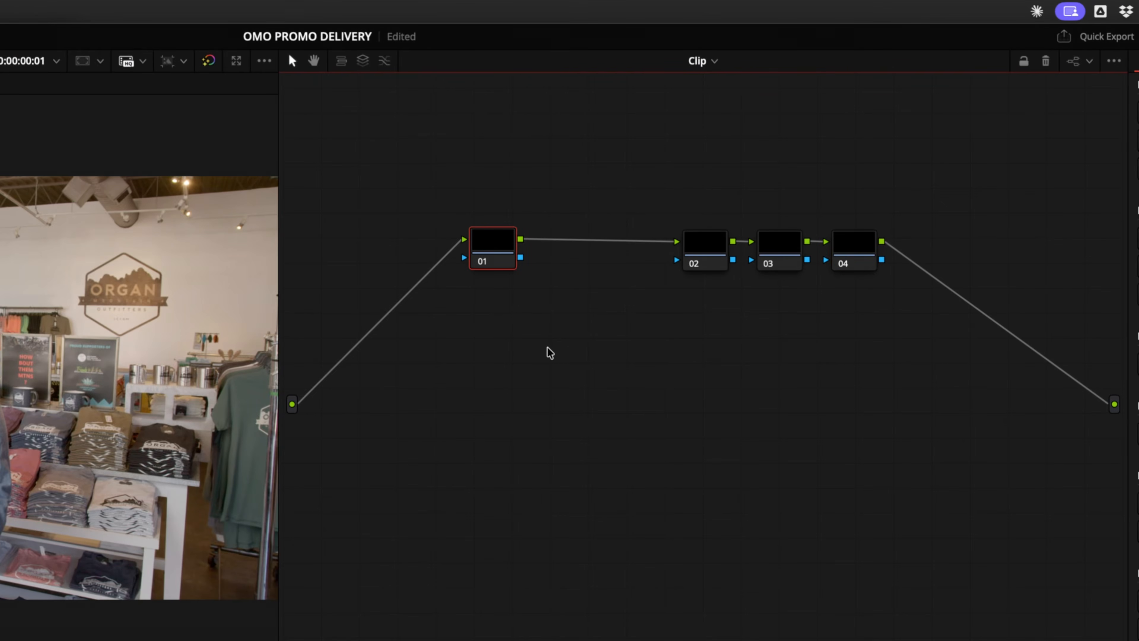
key("alt+s")
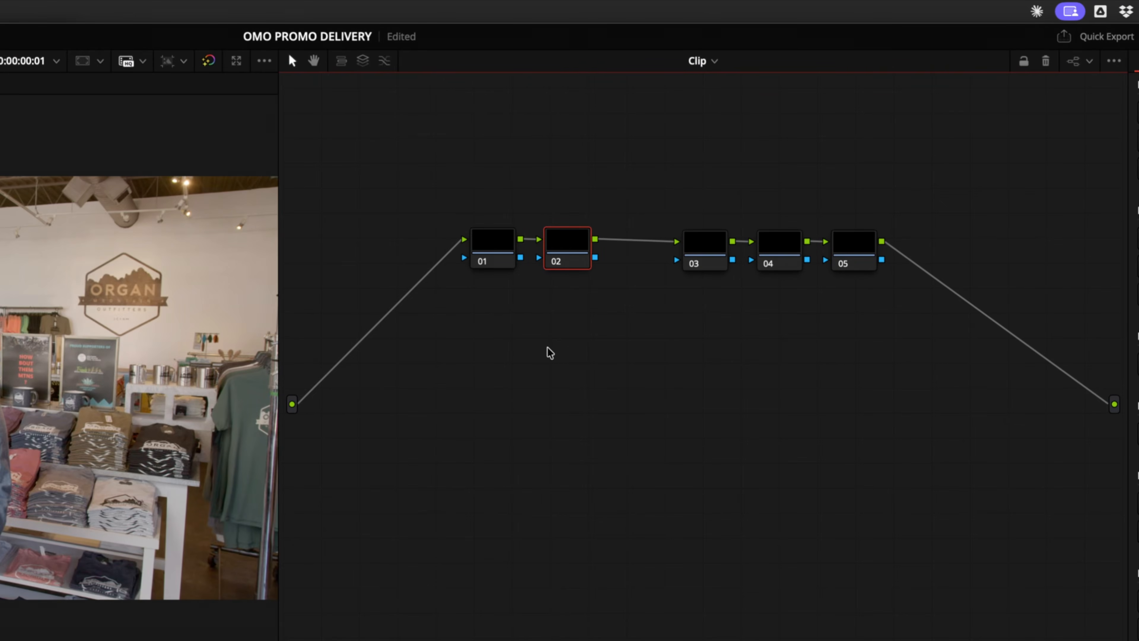
key("Delete")
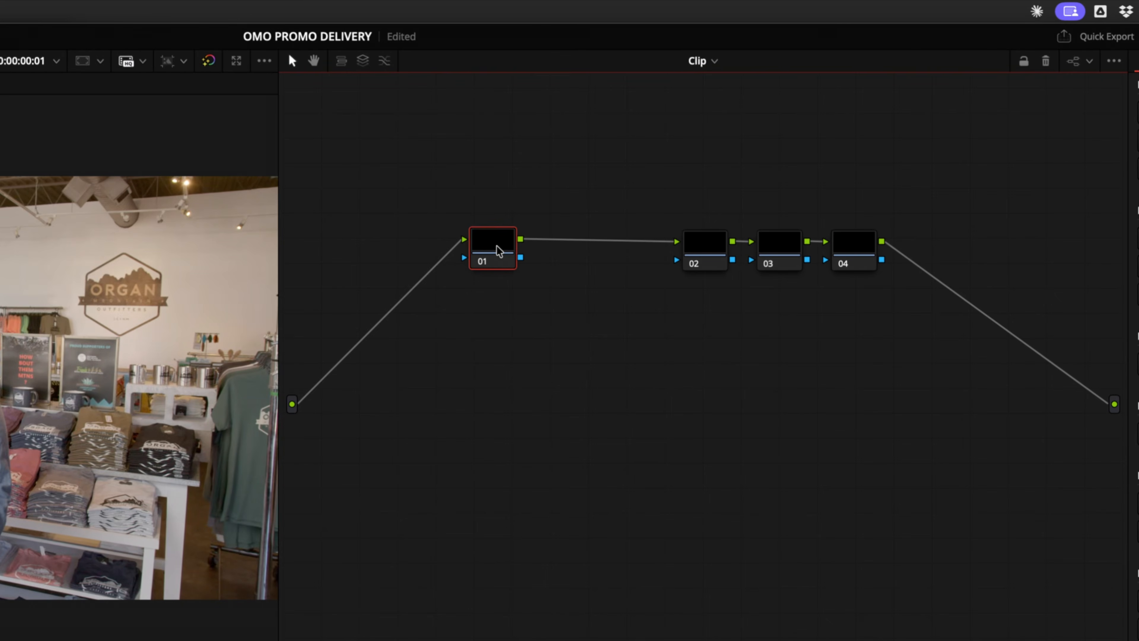
key("alt+s")
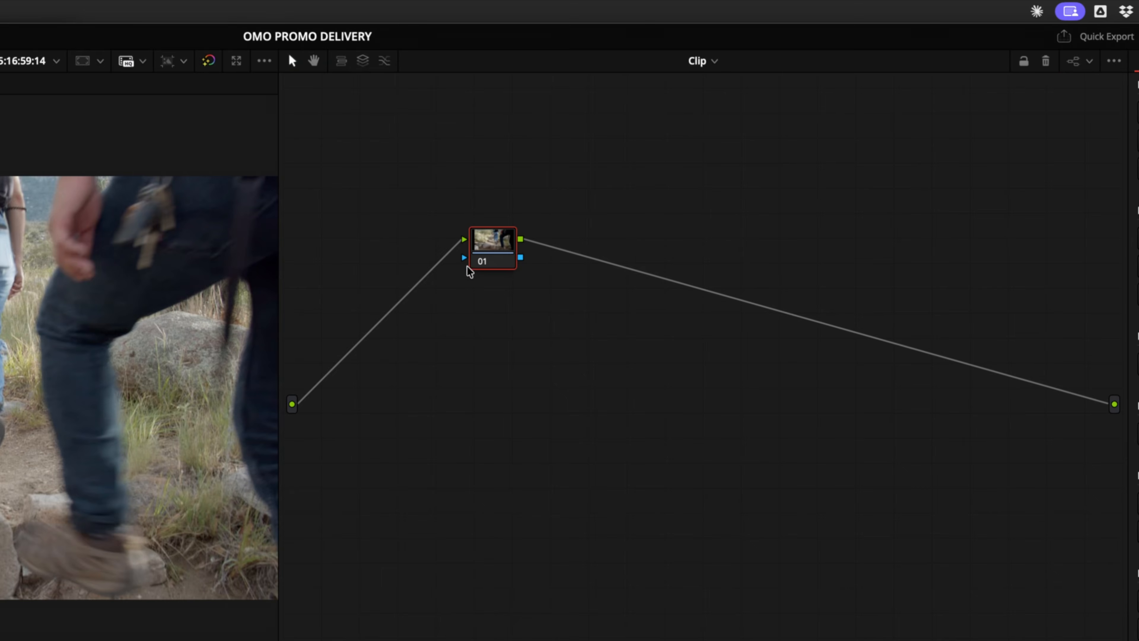
Paste the copied grade onto node 01 of the hiking clip, undo the paste, and paste the grade again.
left_click(491, 245)
key("super+v")
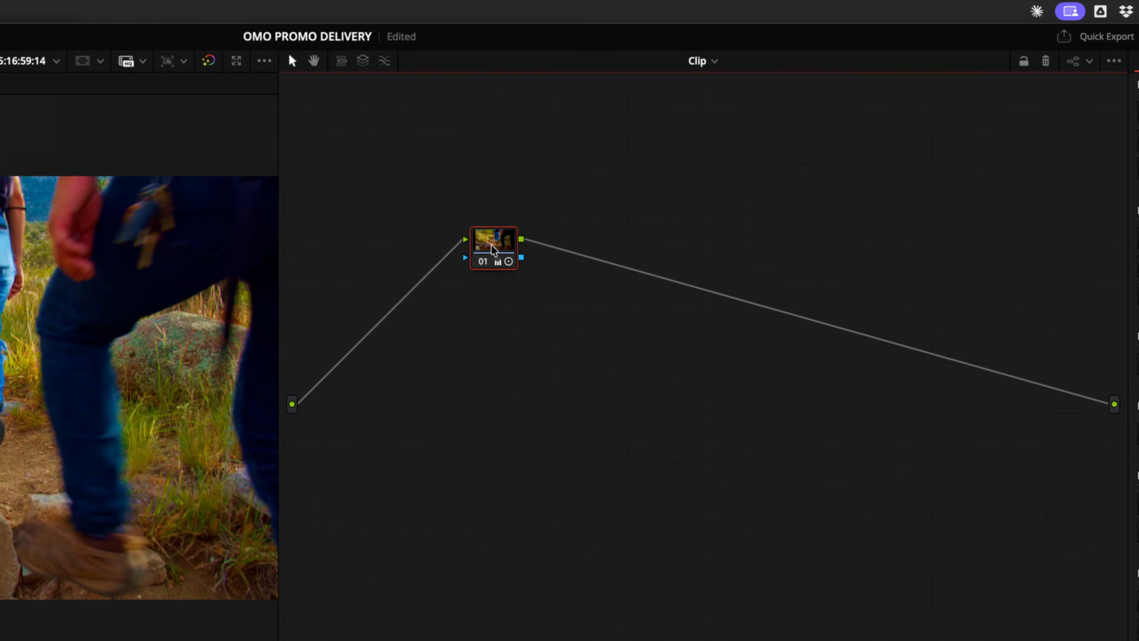
key("super+z")
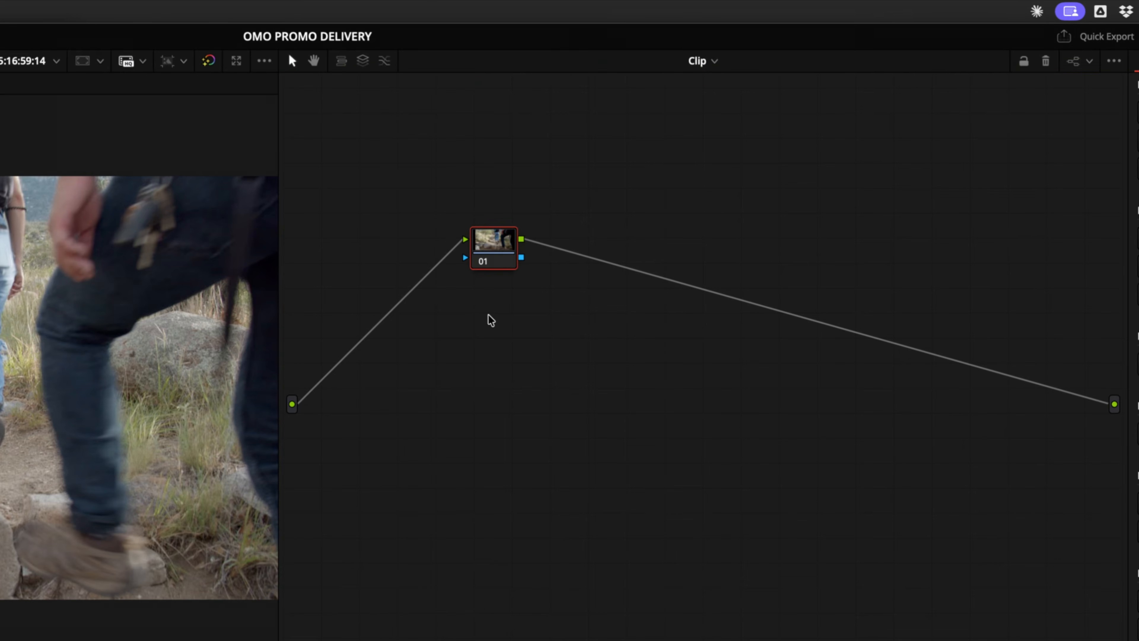
key("super+v")
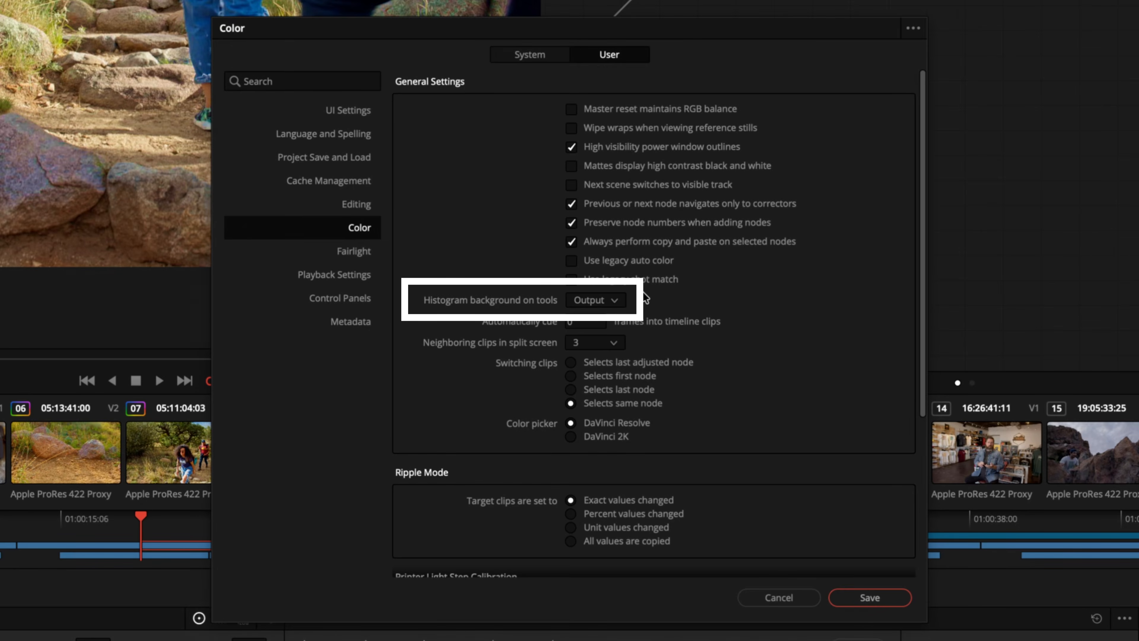
Show the available options for Histogram background on tools in the Color preferences.
left_click(612, 300)
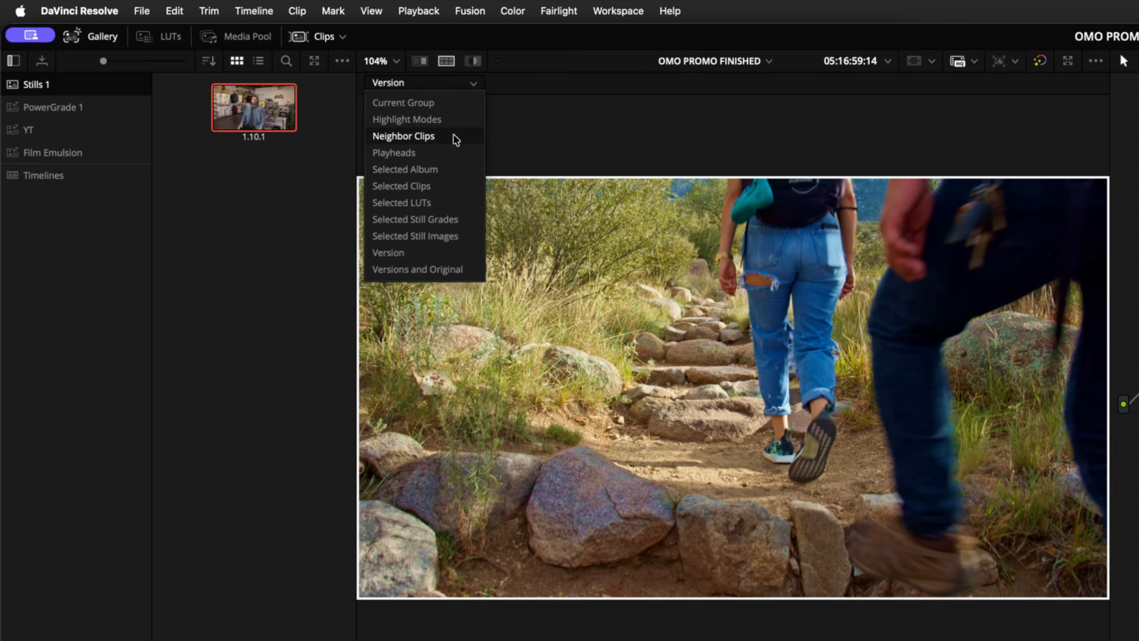
Switch the split screen to Neighbor Clips, set Neighboring clips in split screen to 2, and save the preferences.
left_click(454, 136)
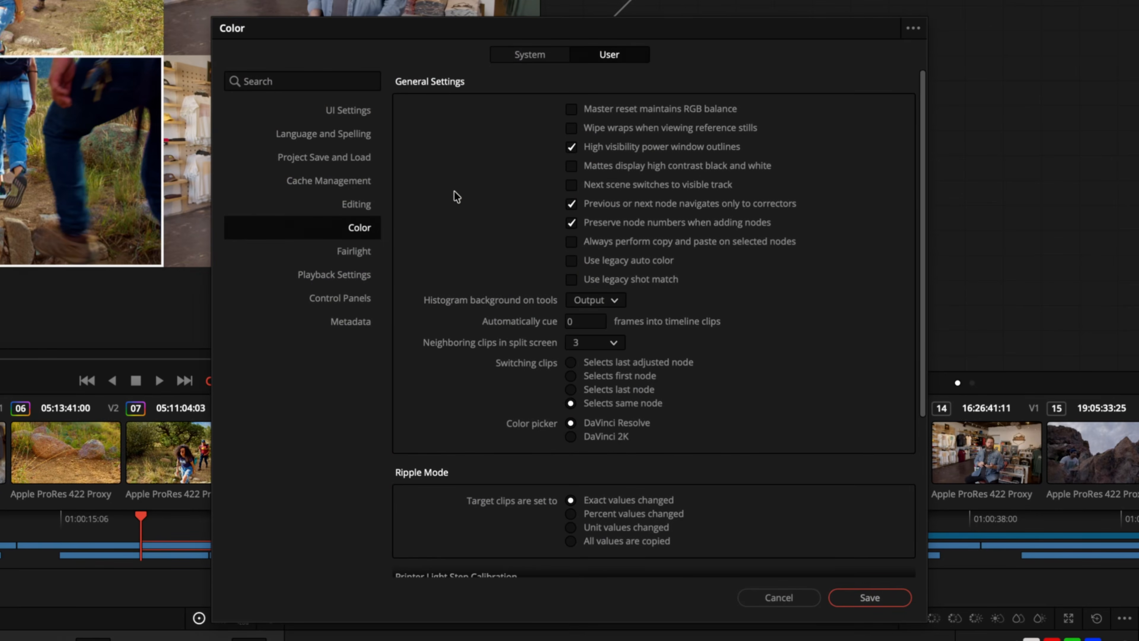
left_click(587, 344)
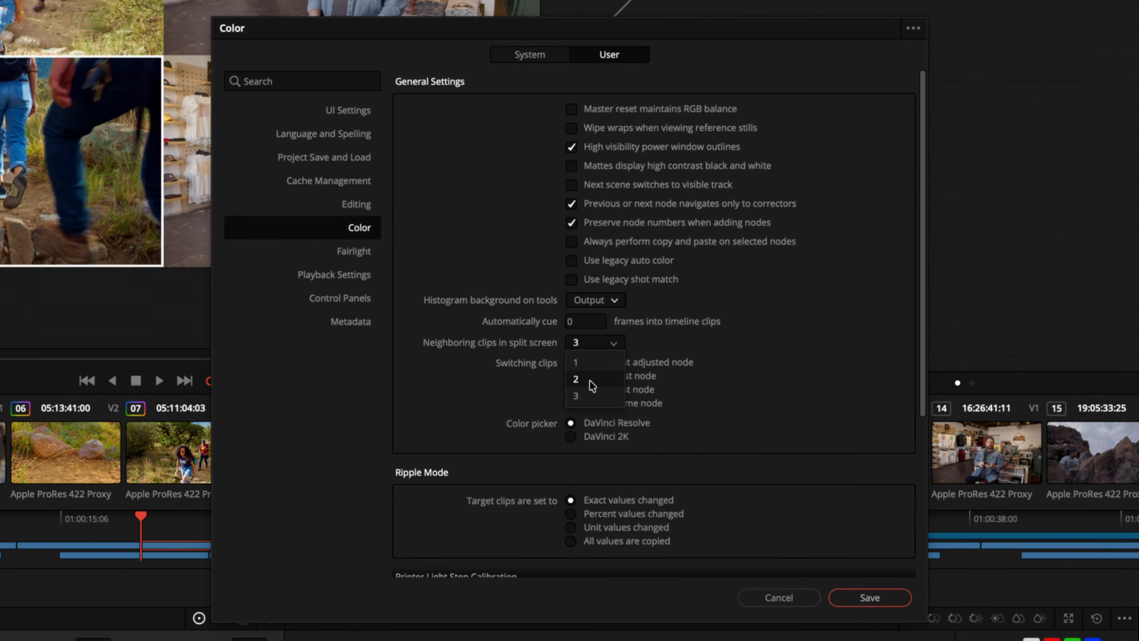
left_click(590, 381)
left_click(869, 597)
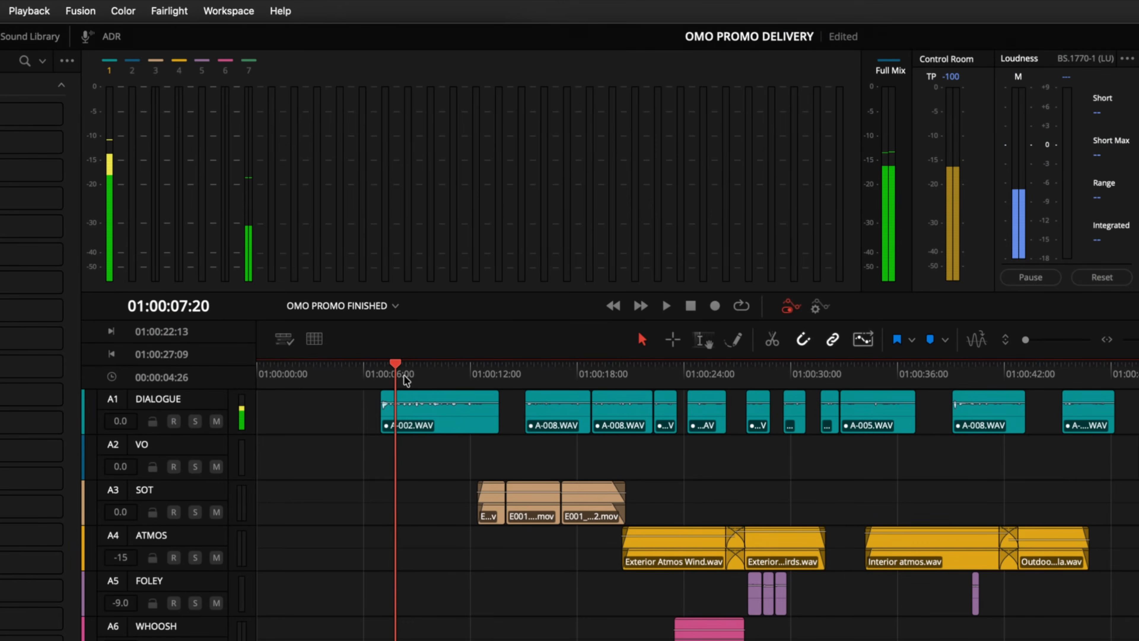
Scrub across the first dialogue clip on the Fairlight page, and select the MUSIC and FOLEY tracks.
left_click_drag(413, 376, 418, 377)
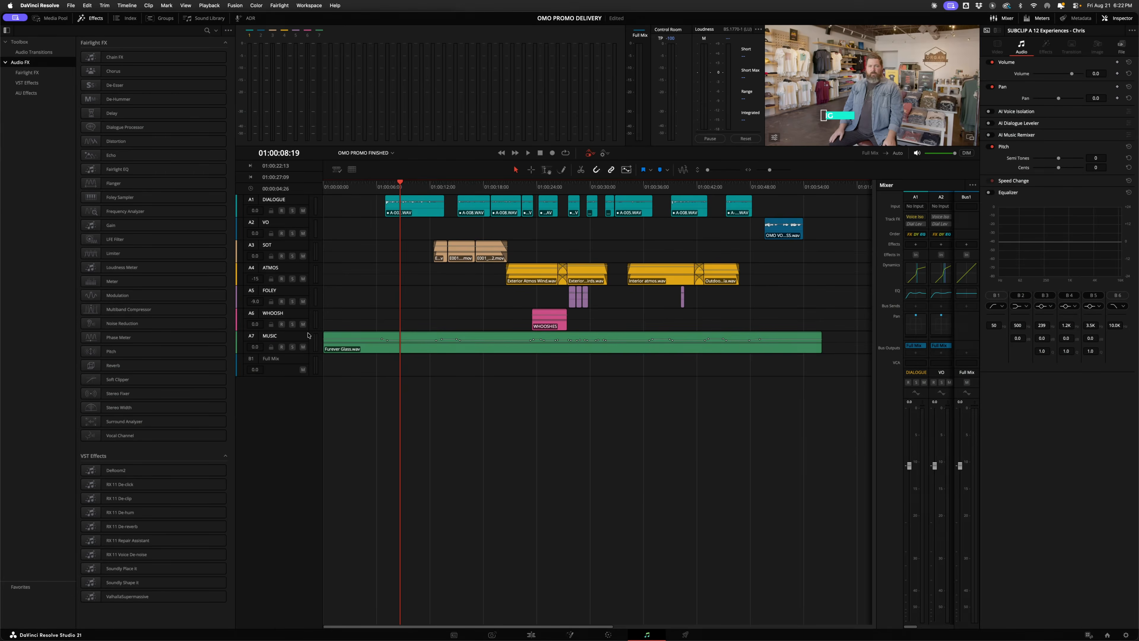
left_click(309, 336)
left_click(309, 290)
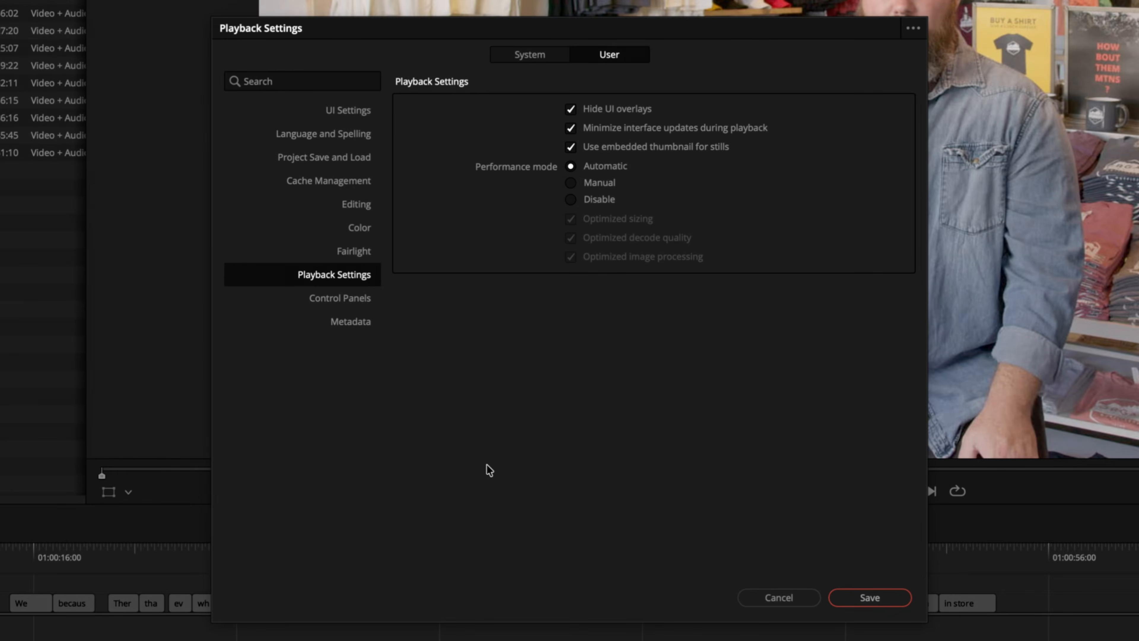
Switch Performance mode to Manual and back to Automatic, and open the Control Panels preferences.
left_click(574, 182)
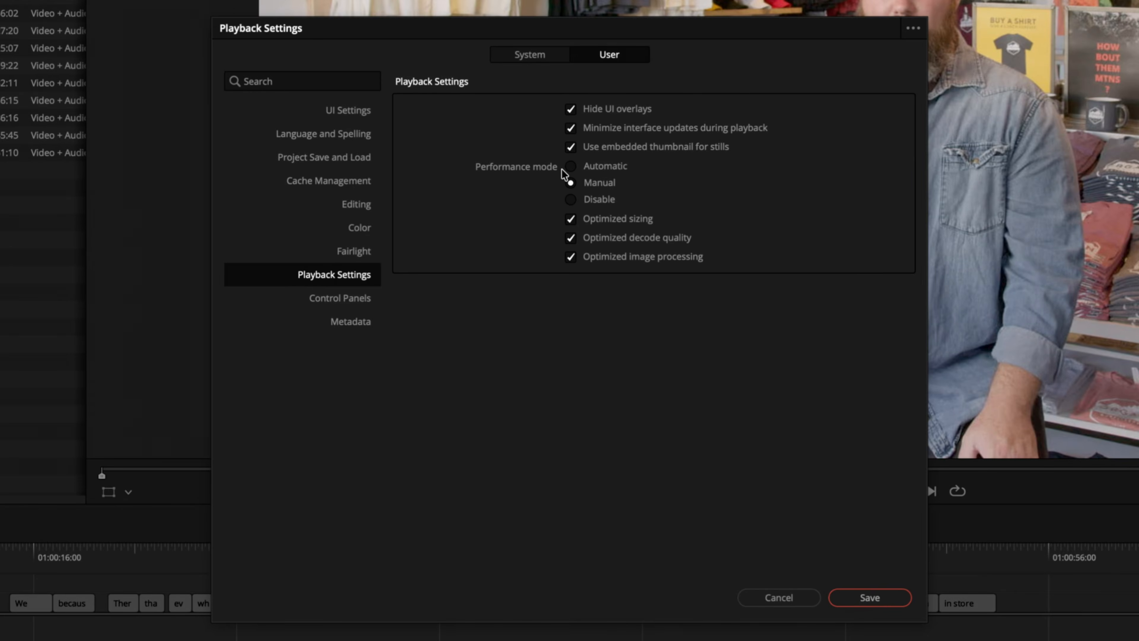
left_click(571, 167)
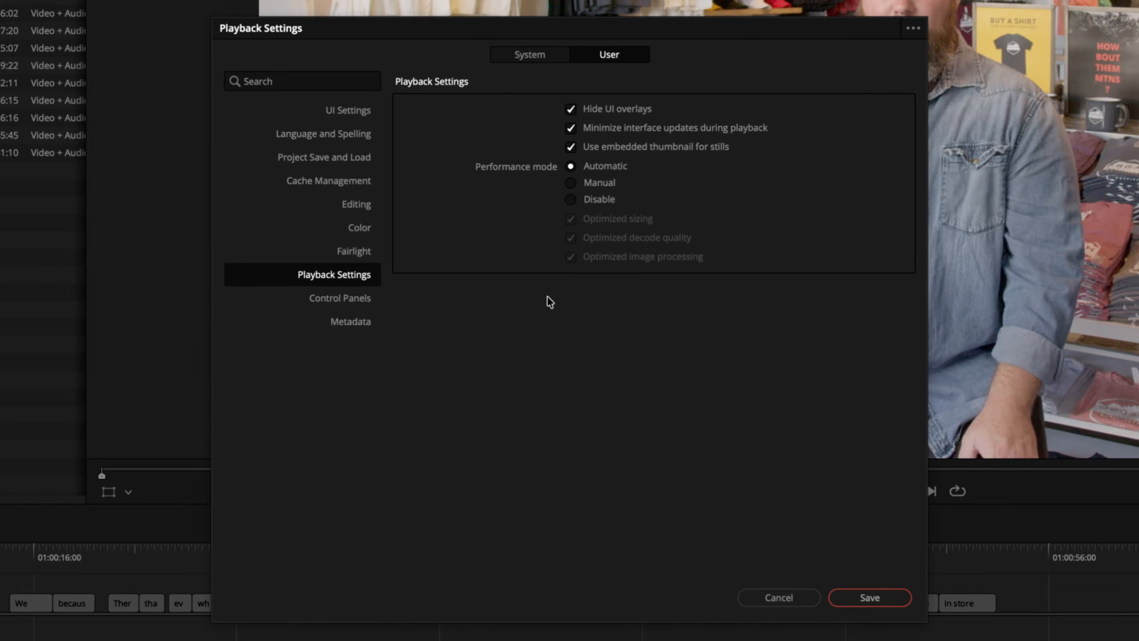
left_click(365, 300)
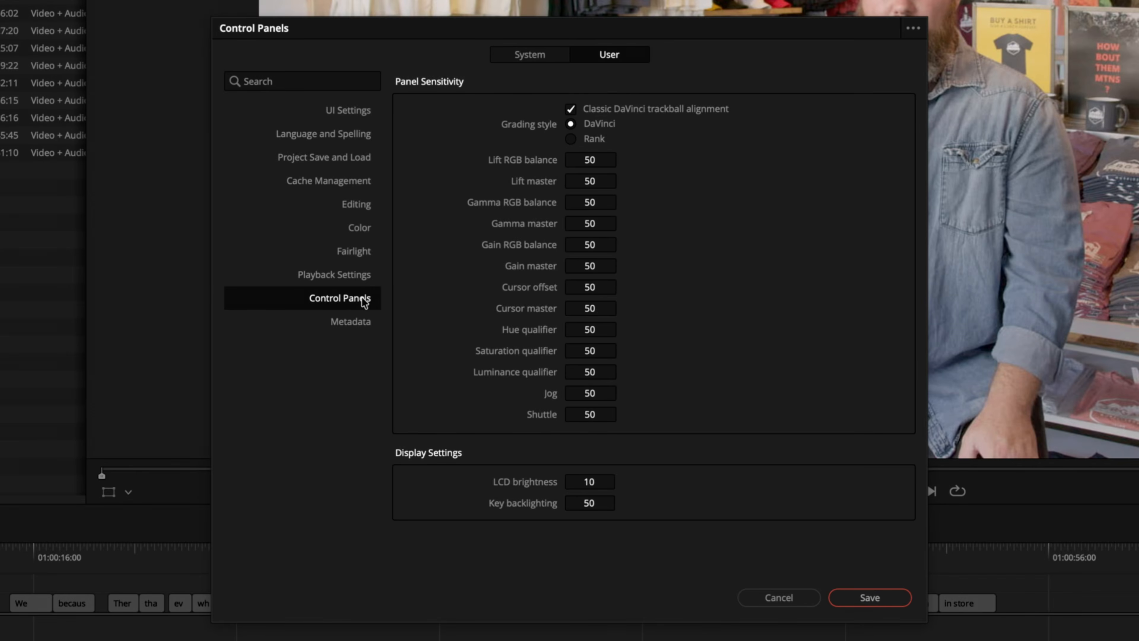
Create a metadata preset in the Metadata preferences, ending the default preset name with a first name.
left_click(364, 325)
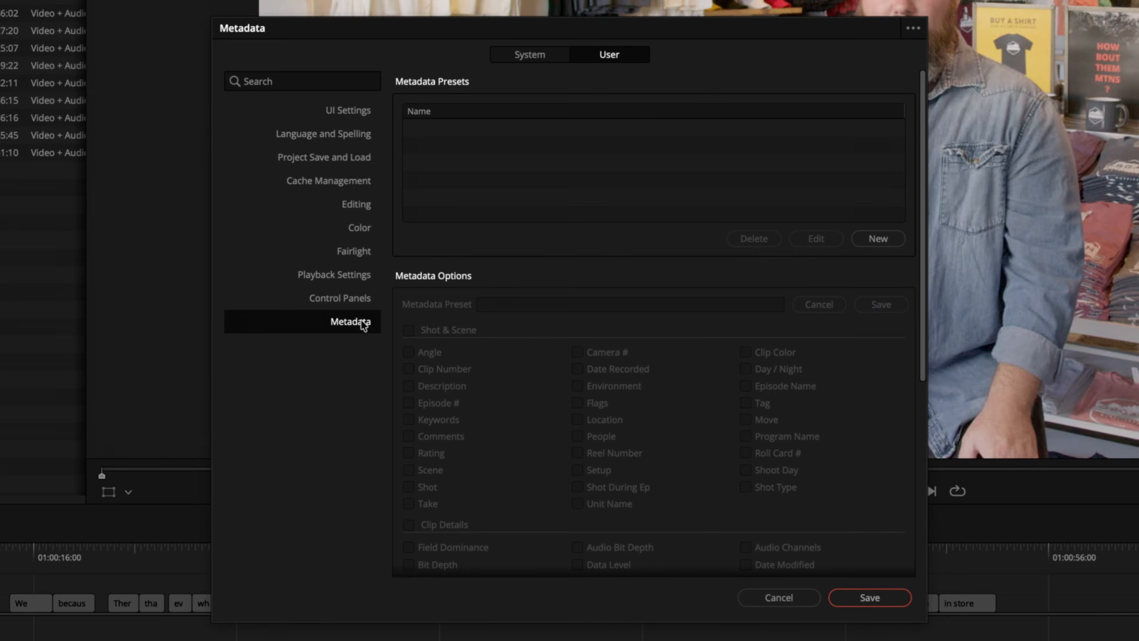
left_click(880, 240)
key("End")
key("BackSpace")
type("Thom")
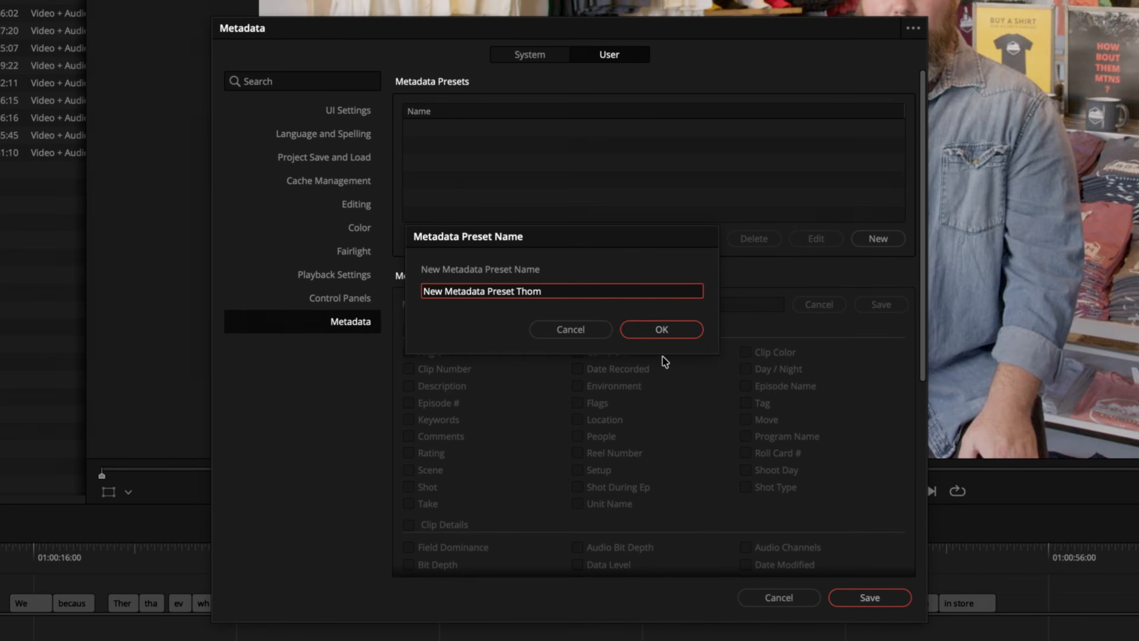
left_click(666, 327)
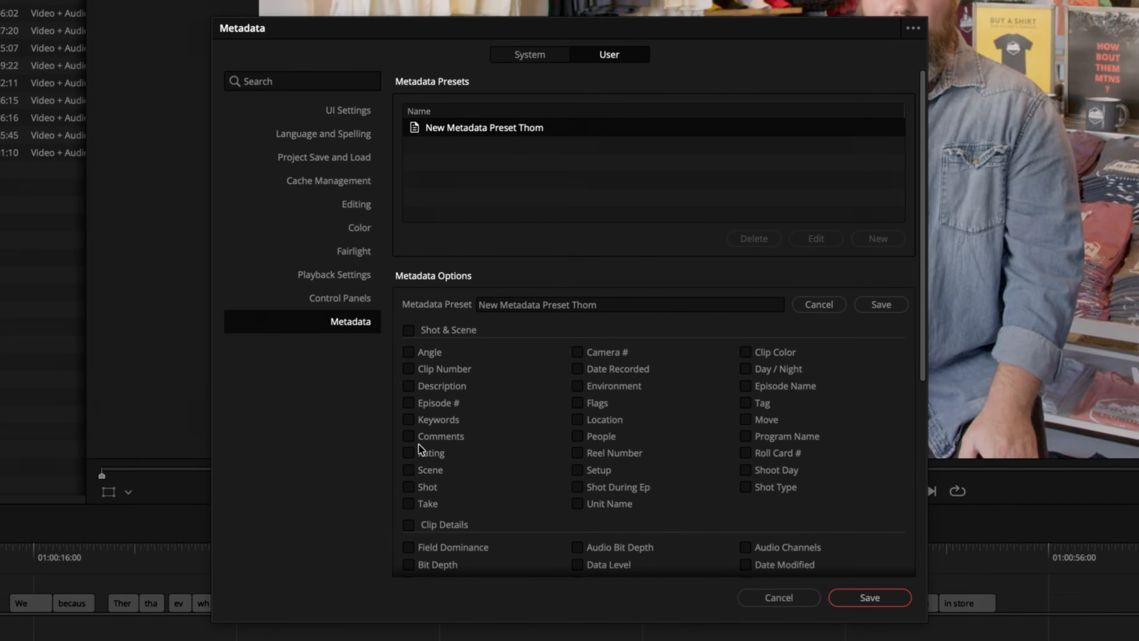
Enable the Comments, Rating, People and Reel Number fields in the new metadata preset.
left_click(410, 437)
left_click(408, 453)
left_click(578, 436)
left_click(579, 453)
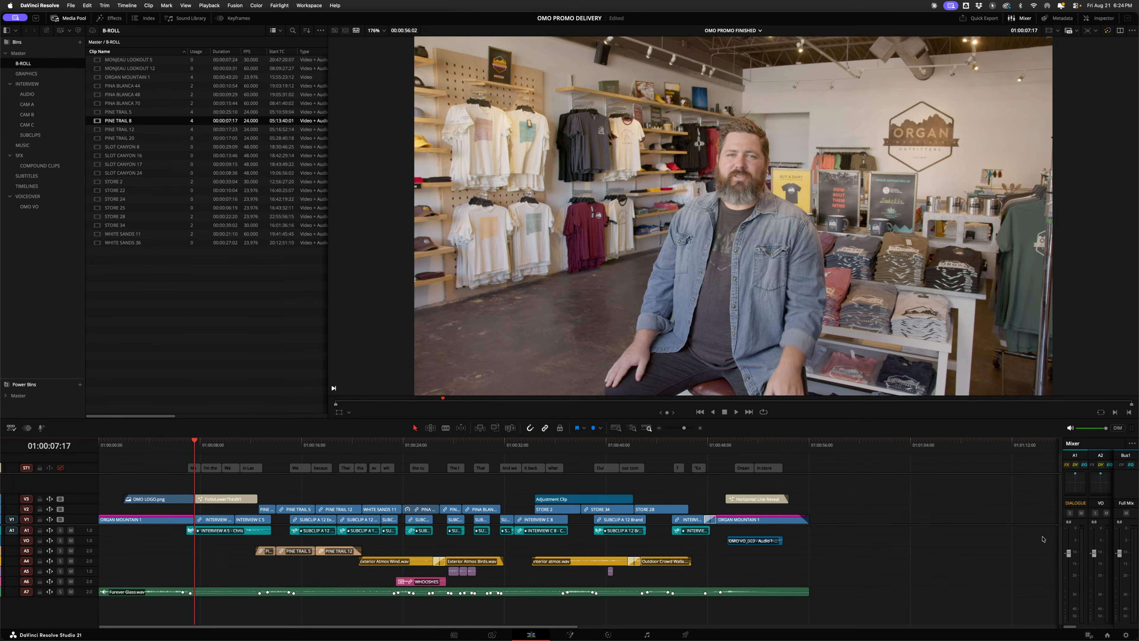
Open the project settings and browse the available timeline resolutions in Master Settings.
left_click(1126, 634)
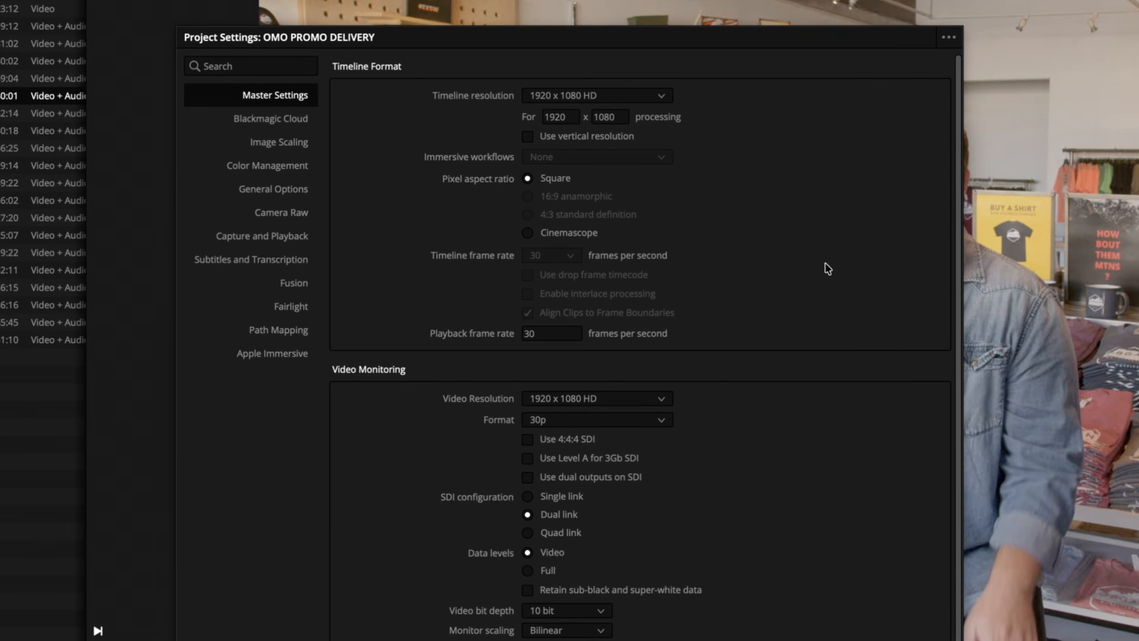
left_click(662, 92)
mouse_move(670, 143)
left_mouse_down()
mouse_move(673, 219)
mouse_move(678, 134)
left_mouse_up()
left_click(721, 135)
Set the timeline resolution to 3840 x 2160 Ultra HD and back to 1920 x 1080 HD.
left_click(663, 96)
left_click_drag(670, 143, 672, 165)
left_click(637, 199)
left_click(666, 98)
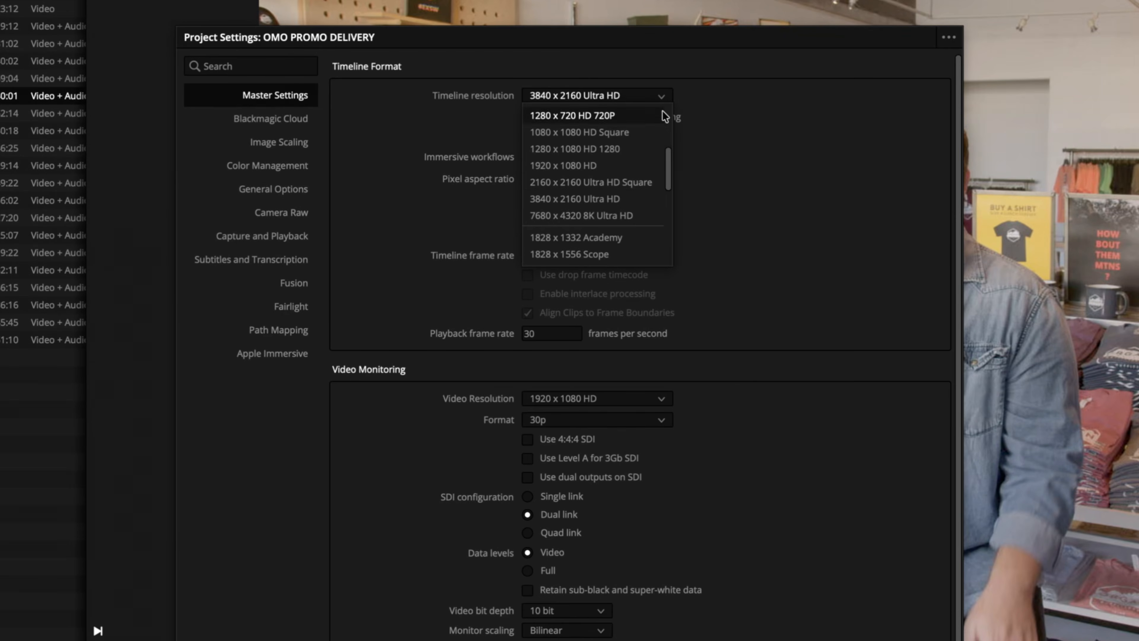
left_click(639, 162)
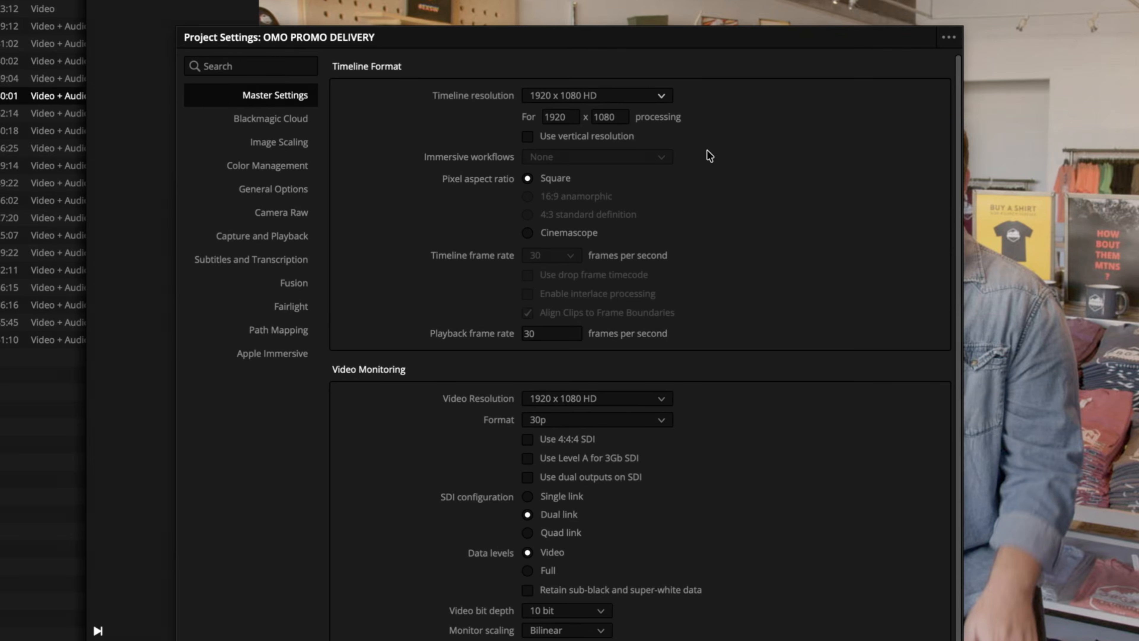
Turn on vertical resolution for the project's timeline format and turn it back off.
left_click(528, 136)
left_click(528, 137)
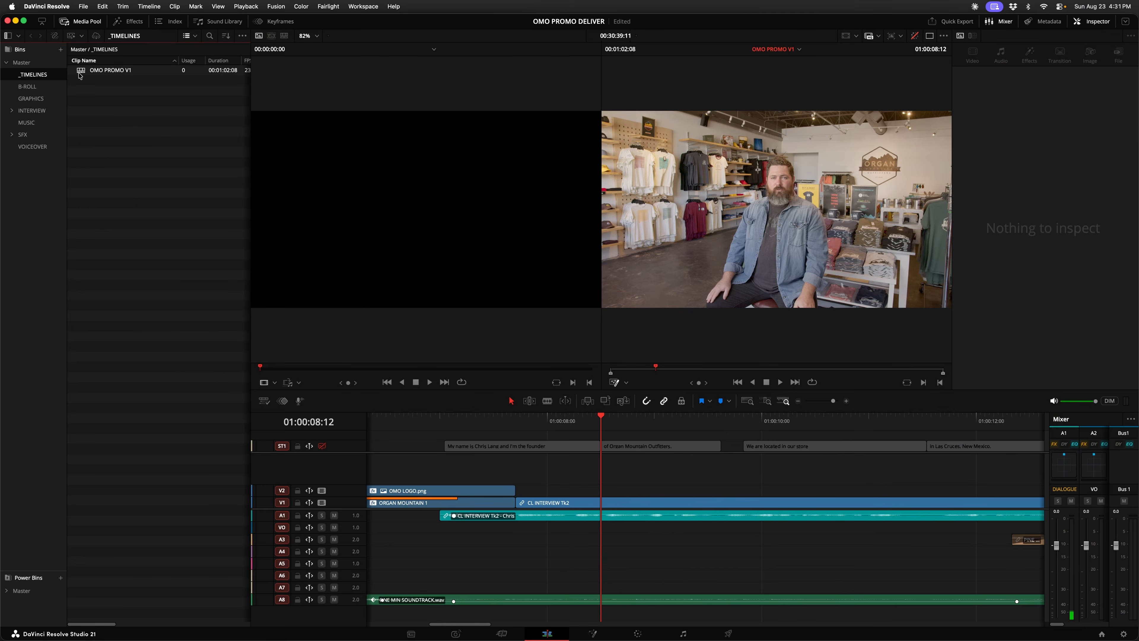
Open the timeline settings of OMO PROMO V1 and examine its Use project settings option.
right_click(81, 71)
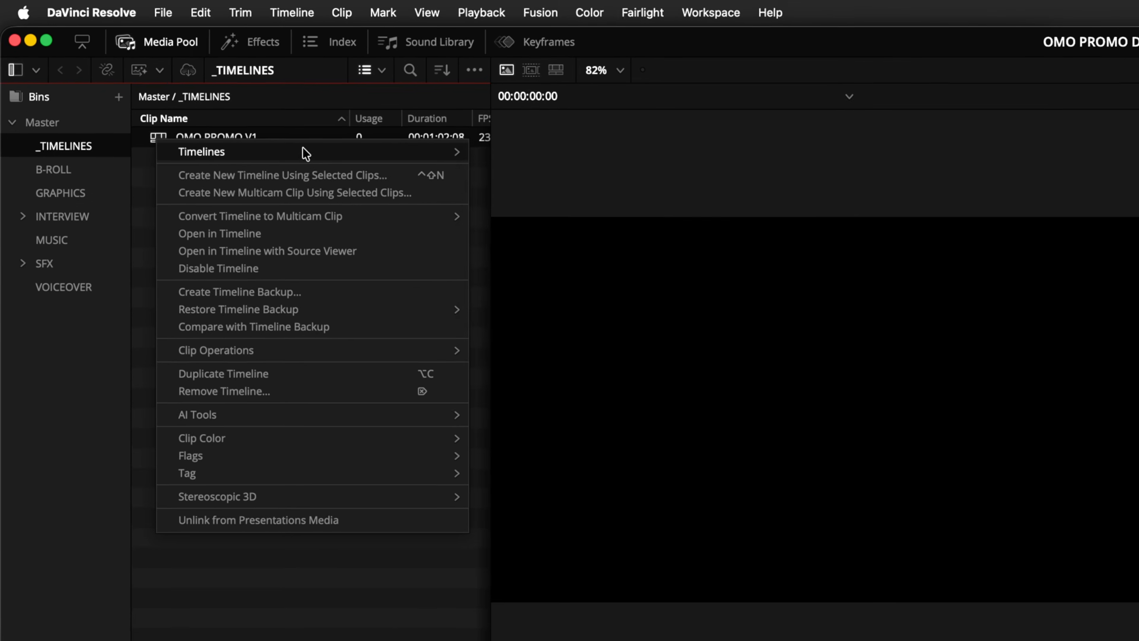
mouse_move(305, 154)
left_click(525, 153)
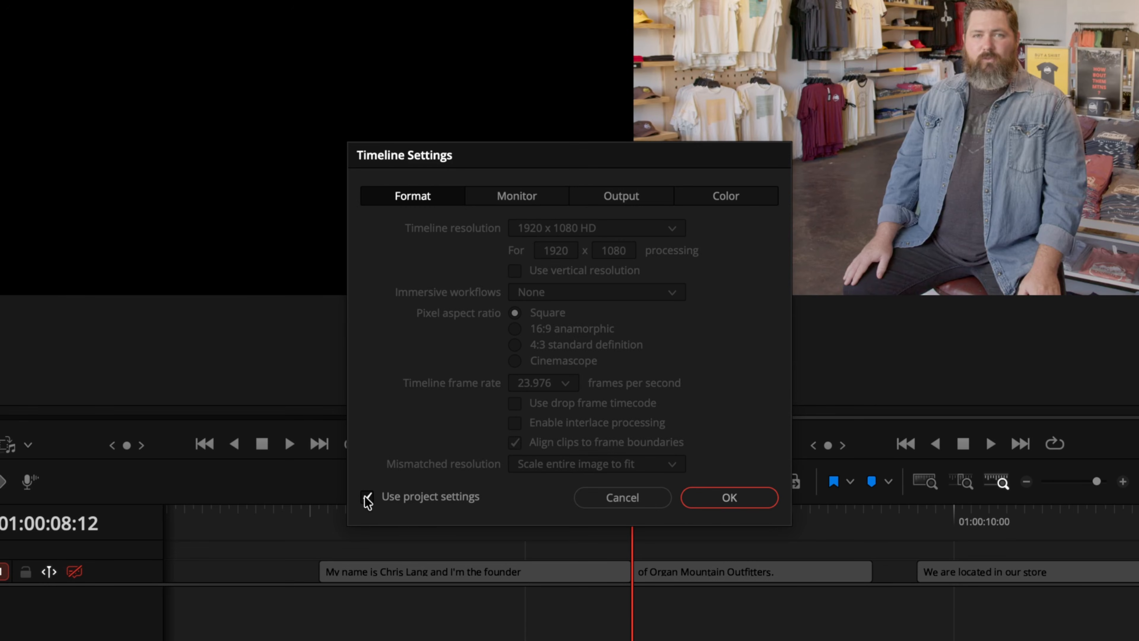
left_click(456, 546)
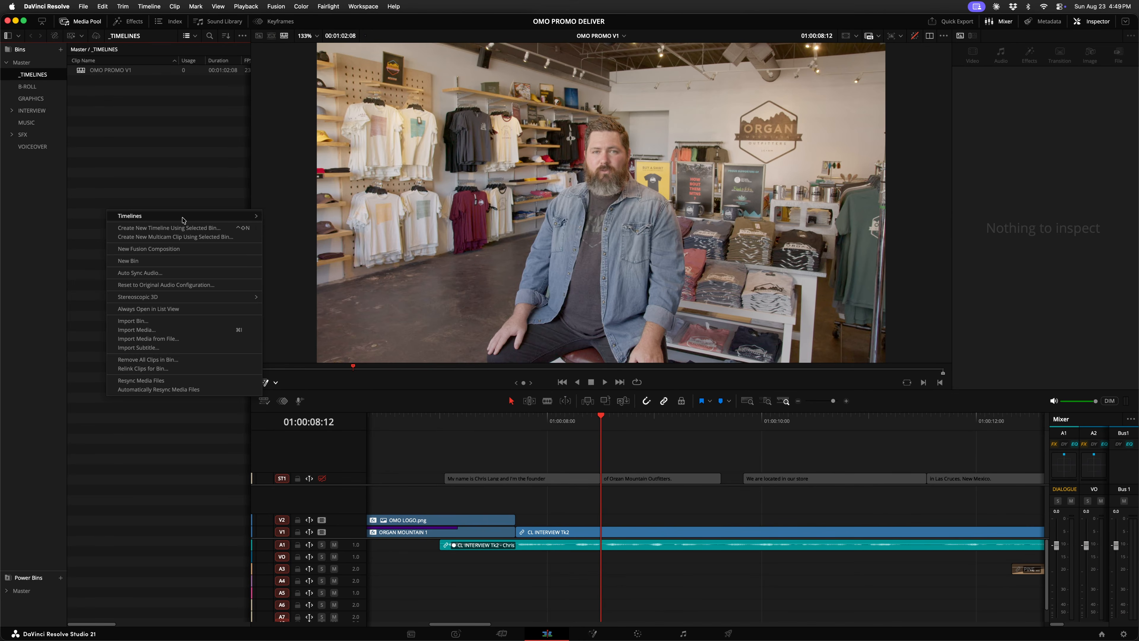
Start a new timeline in the _TIMELINES bin and browse the frame rates available in its format settings.
mouse_move(184, 217)
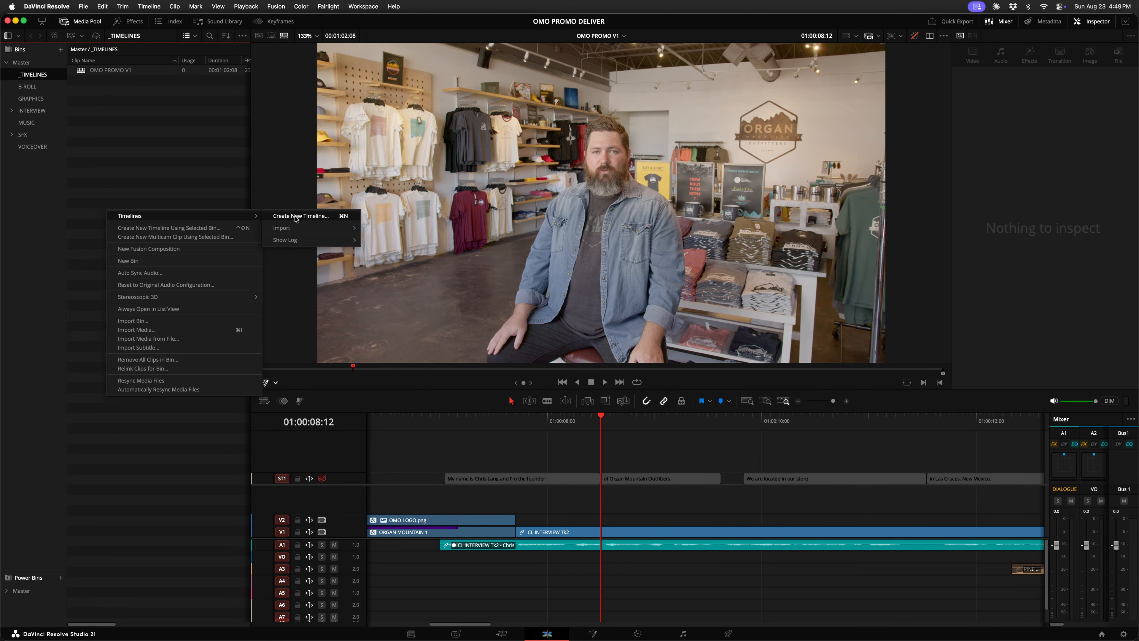
left_click(296, 217)
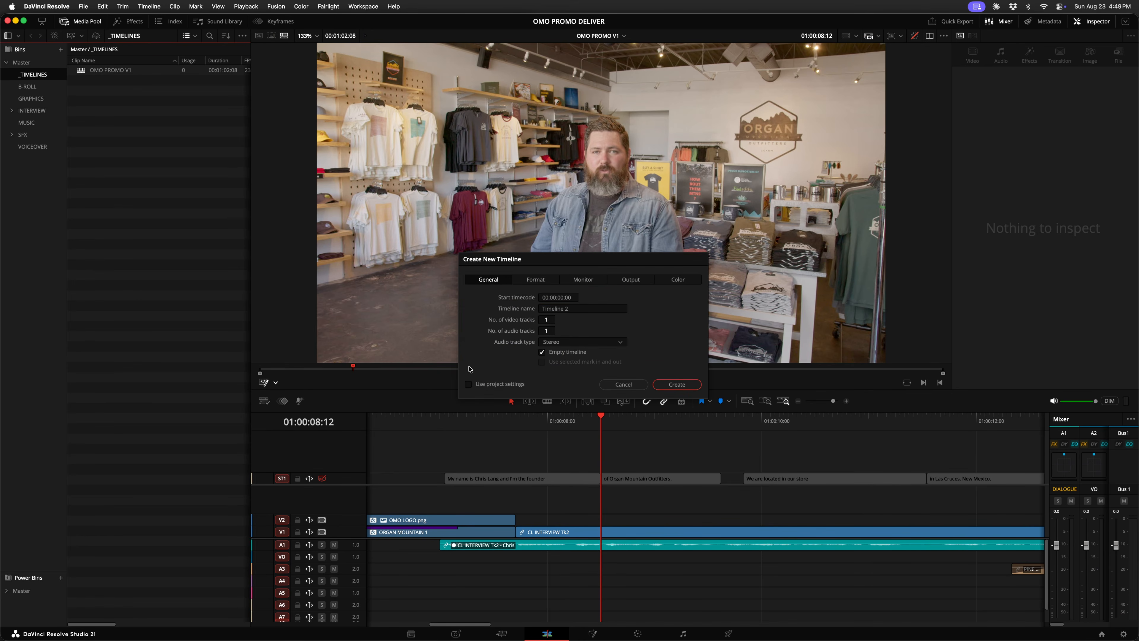
left_click(536, 279)
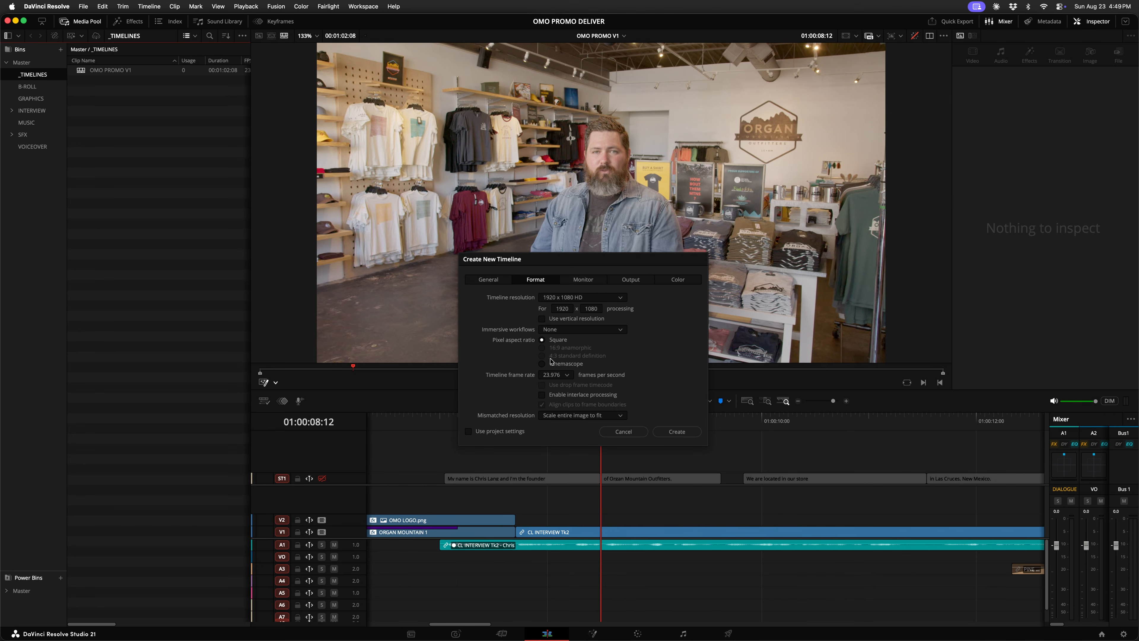
left_click(568, 376)
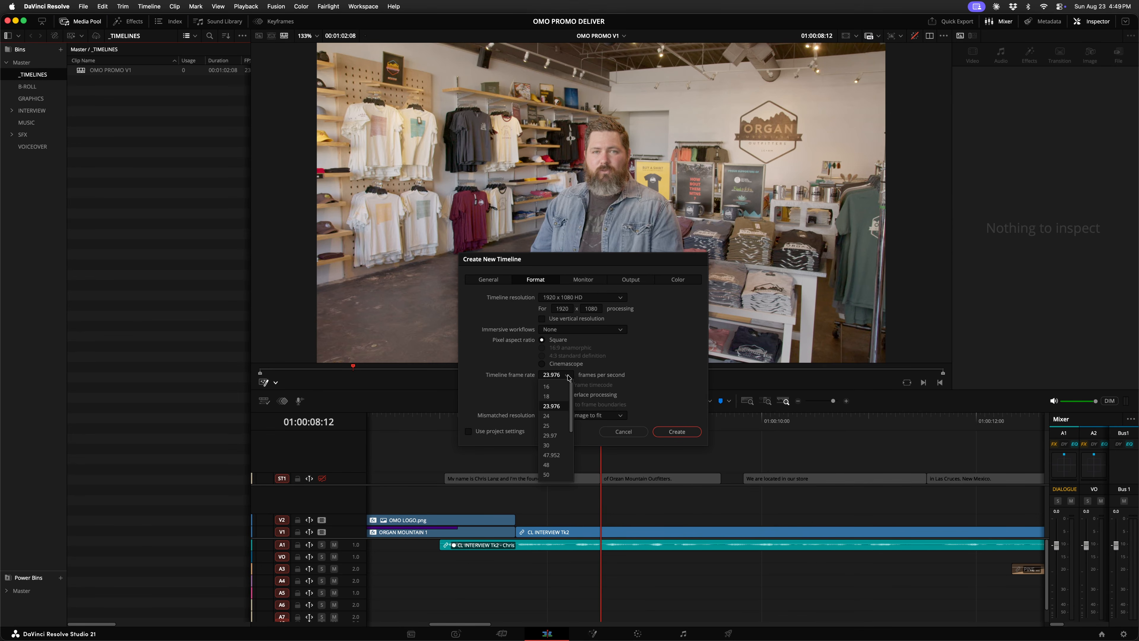
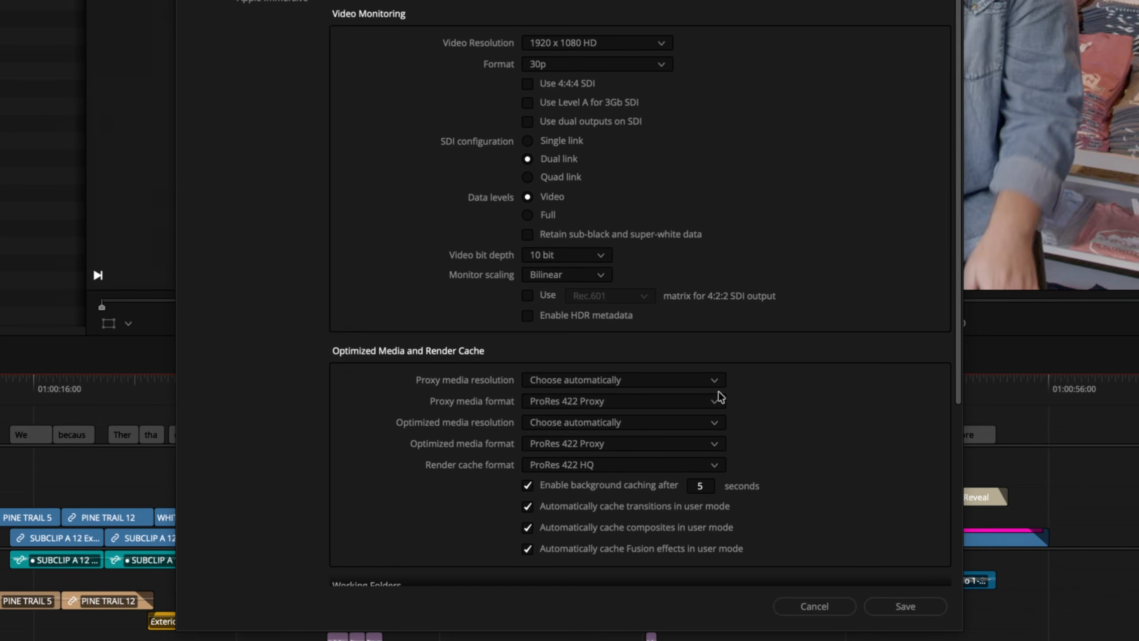
Browse the proxy media resolution and proxy media format options in the project's Master Settings.
left_click(712, 380)
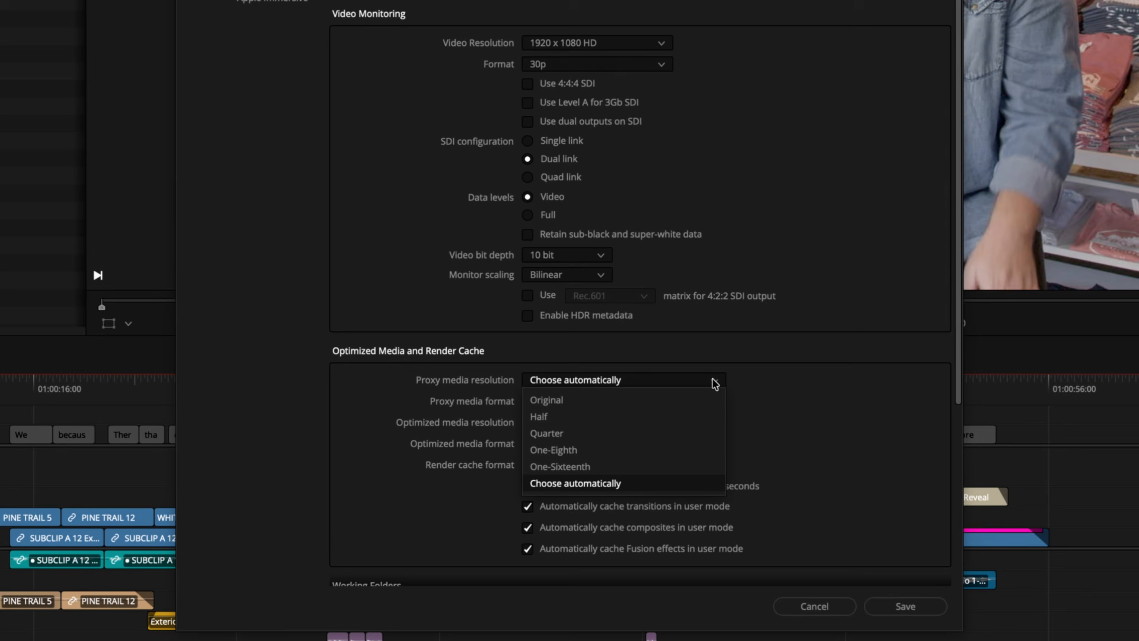
left_click(761, 389)
left_click(715, 402)
left_click_drag(721, 436, 705, 415)
left_click(752, 398)
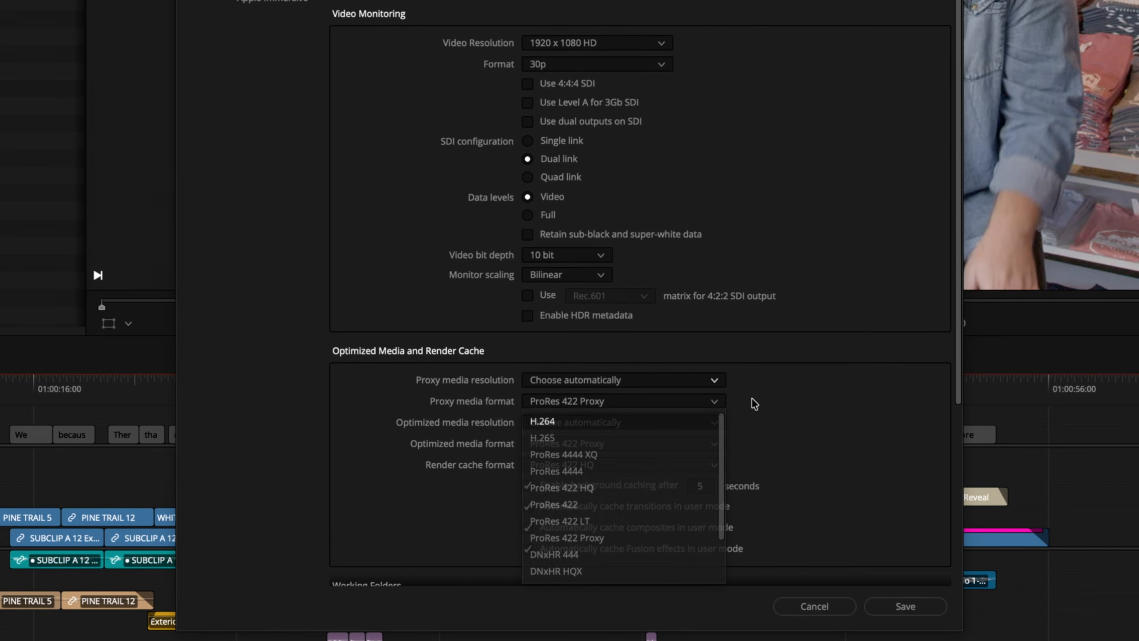
Browse the optimized media resolution and optimized media format options.
left_click(717, 425)
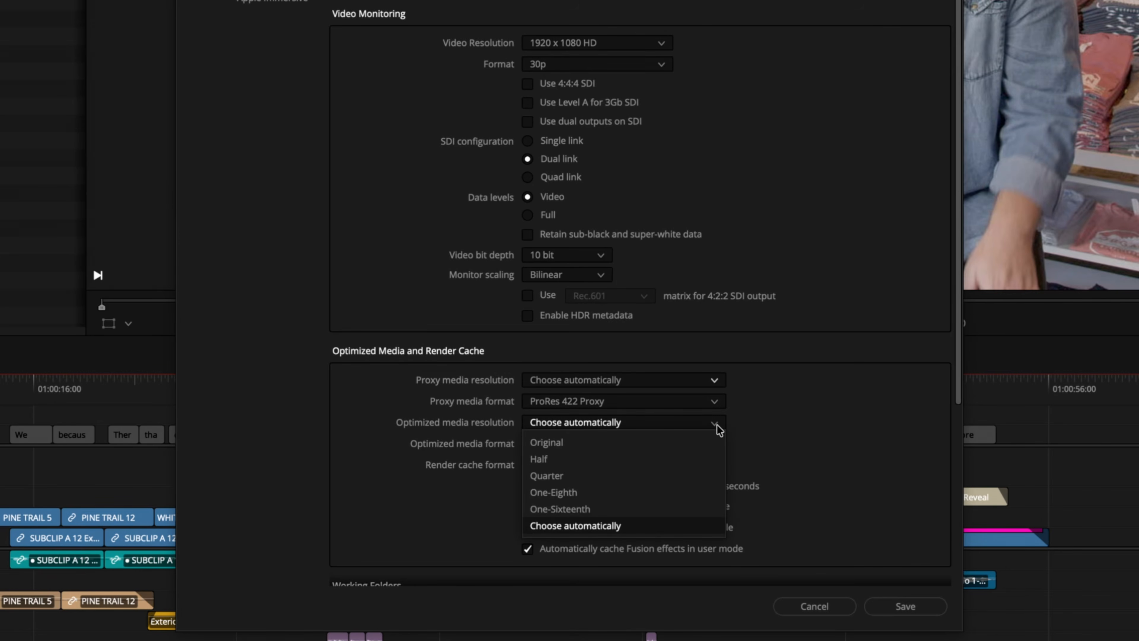
left_click(770, 429)
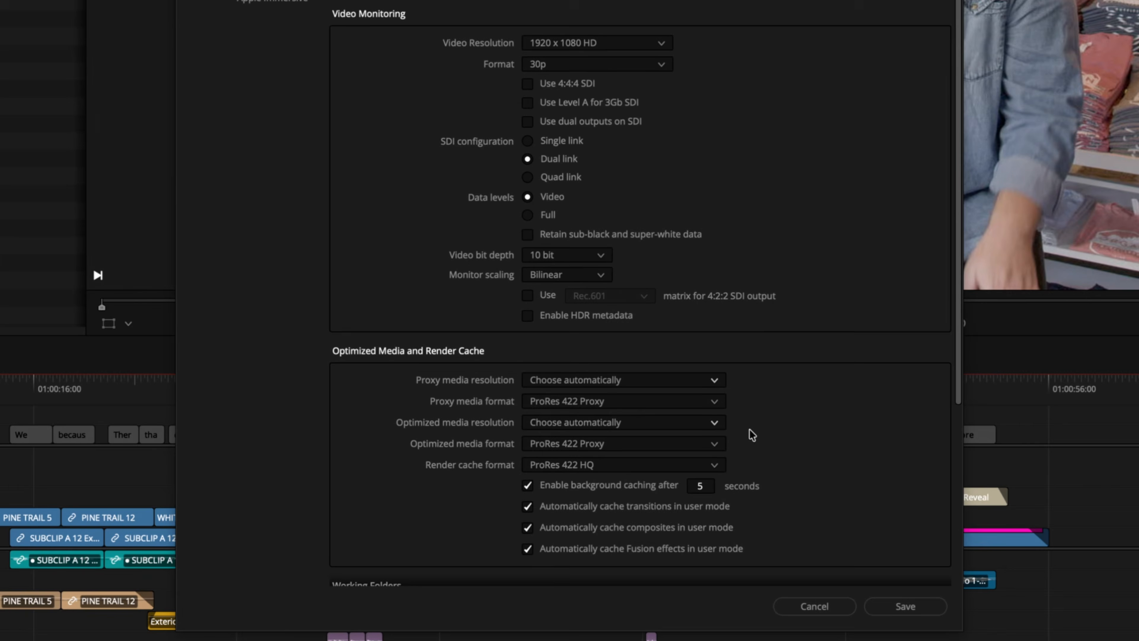
left_click(712, 445)
left_click_drag(723, 472, 725, 445)
left_click(758, 442)
Browse the codecs available for the render cache format.
left_click(720, 465)
mouse_move(723, 477)
left_mouse_down()
mouse_move(716, 578)
mouse_move(718, 466)
left_mouse_up()
left_click(757, 451)
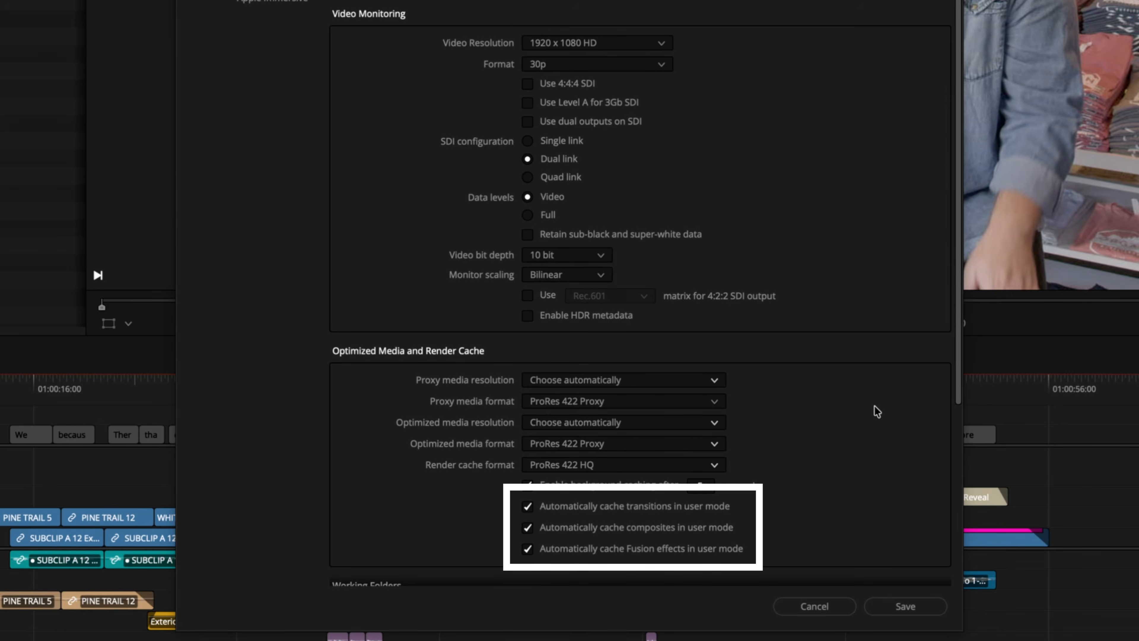
Examine the frame interpolation options for retime process, motion estimation mode and motion range.
left_click_drag(960, 372, 949, 605)
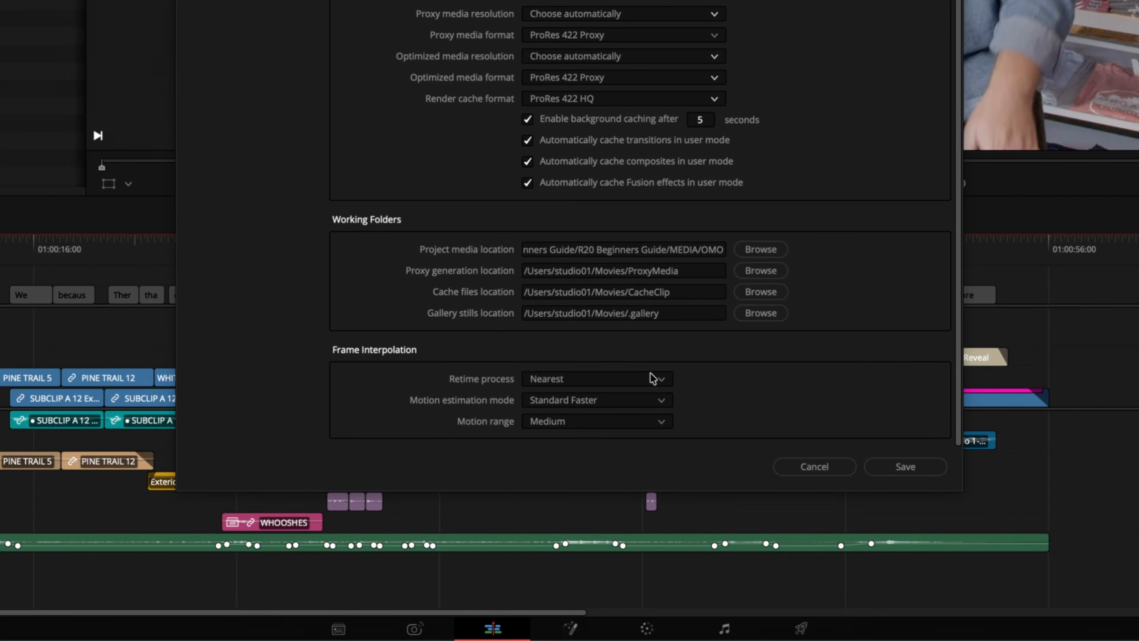
left_click(652, 382)
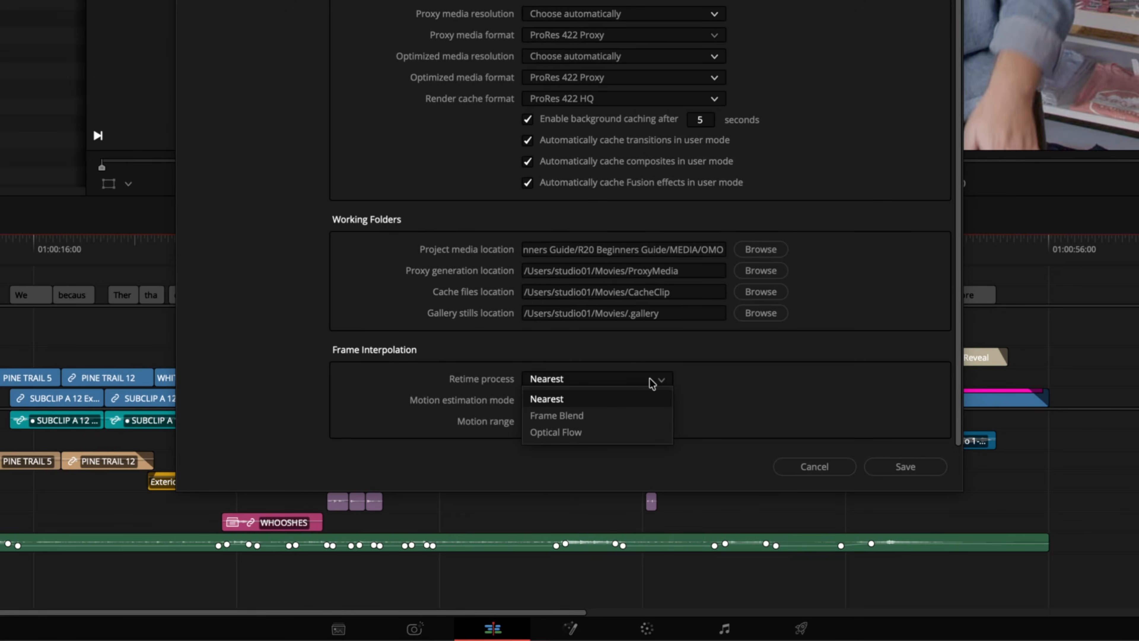
left_click(684, 379)
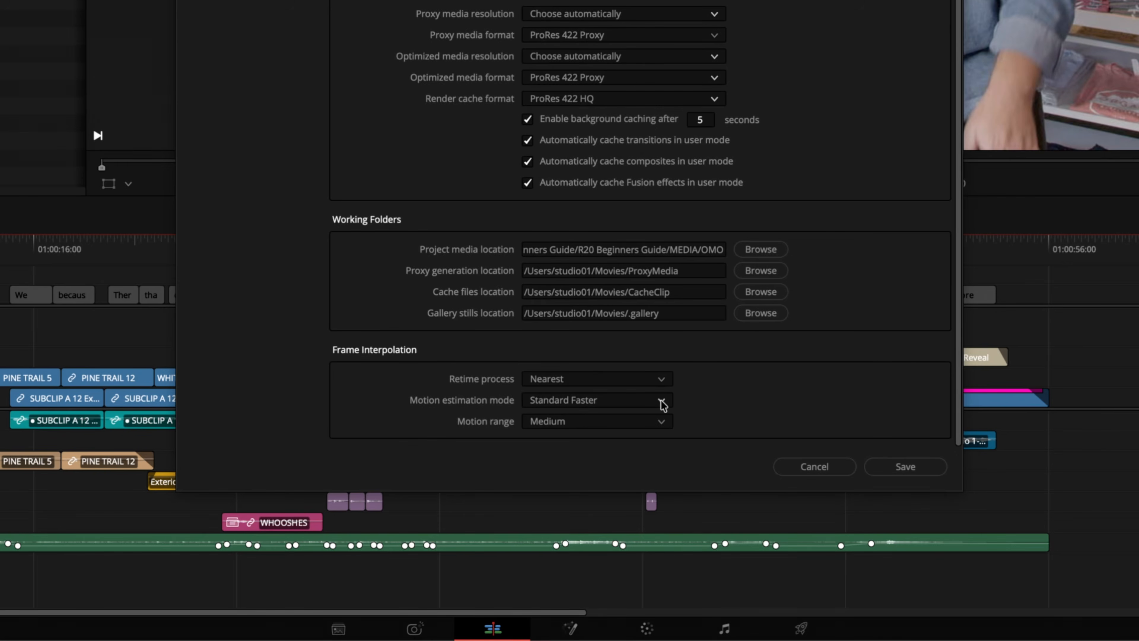
left_click(662, 401)
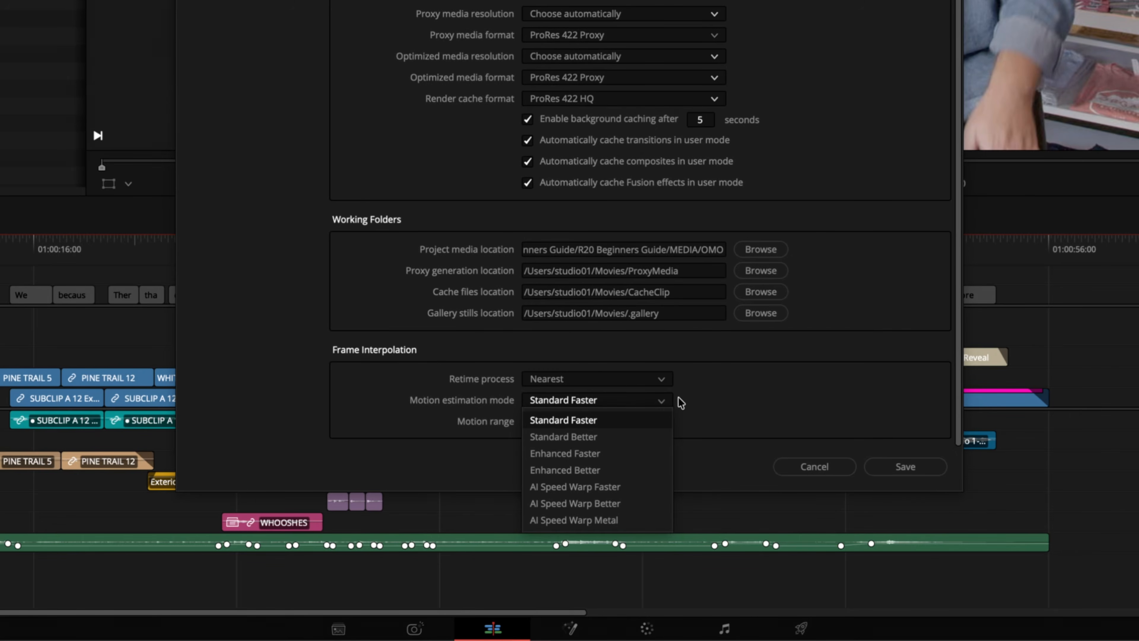
left_click(698, 402)
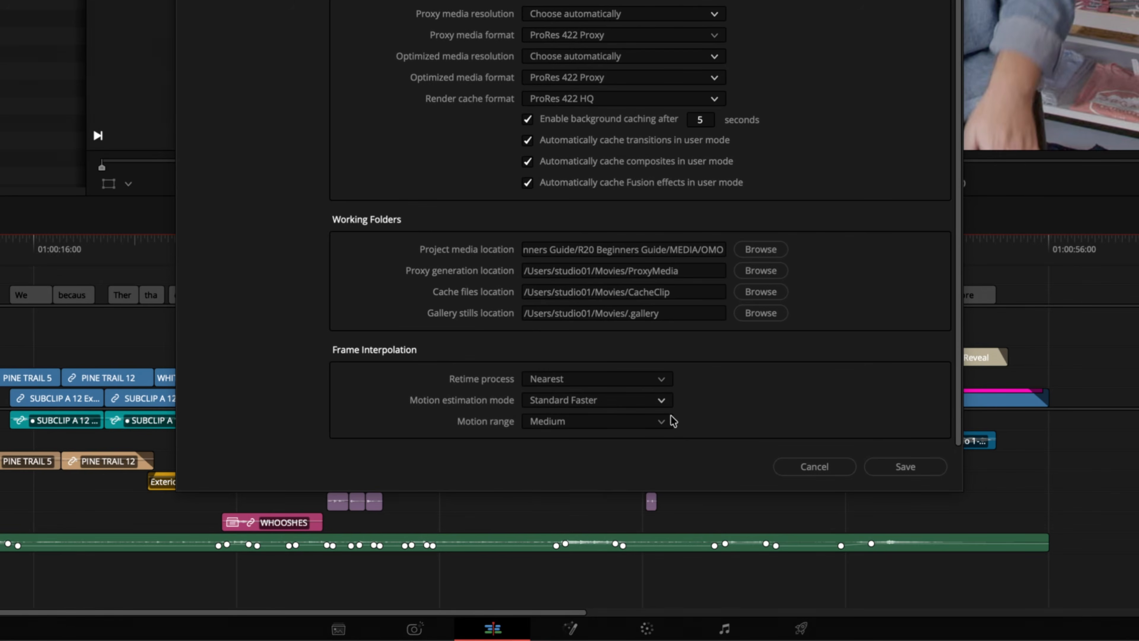
left_click(662, 424)
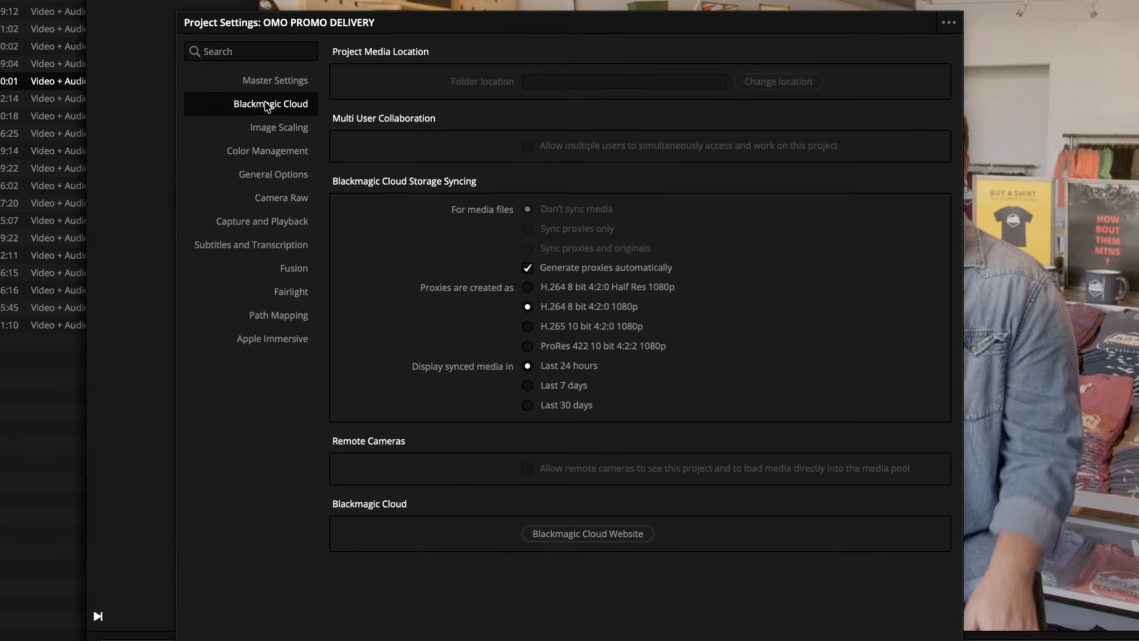
In the Image Scaling settings, set the resize filter to Custom, browse its methods, and set the filter back to Sharper.
left_click(268, 129)
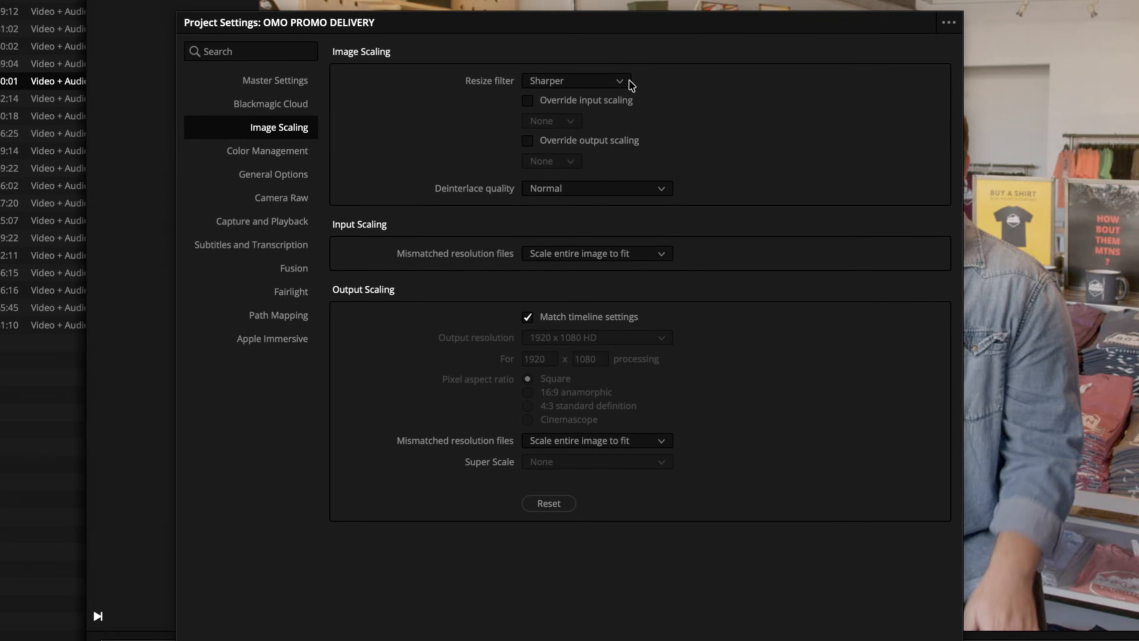
left_click(622, 82)
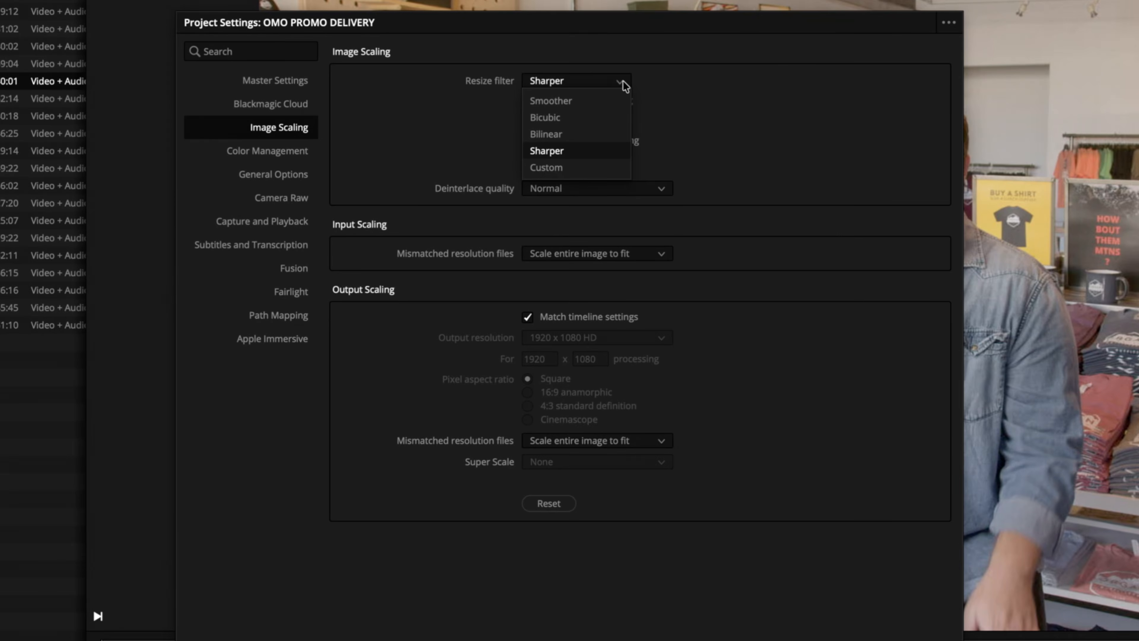
left_click(599, 169)
left_click(610, 104)
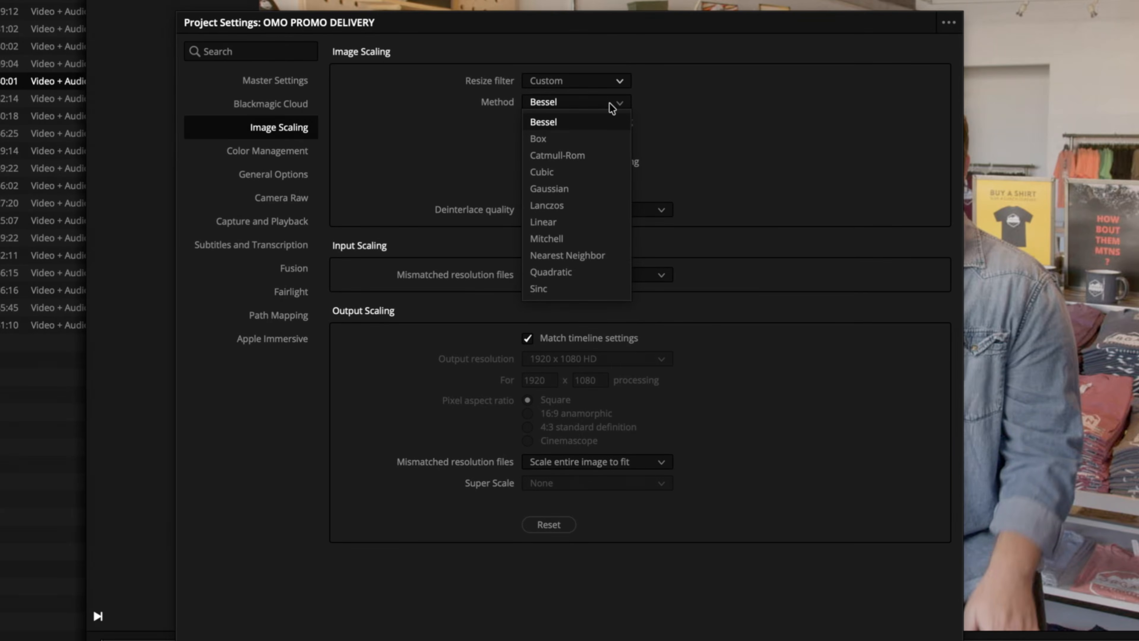
left_click(617, 83)
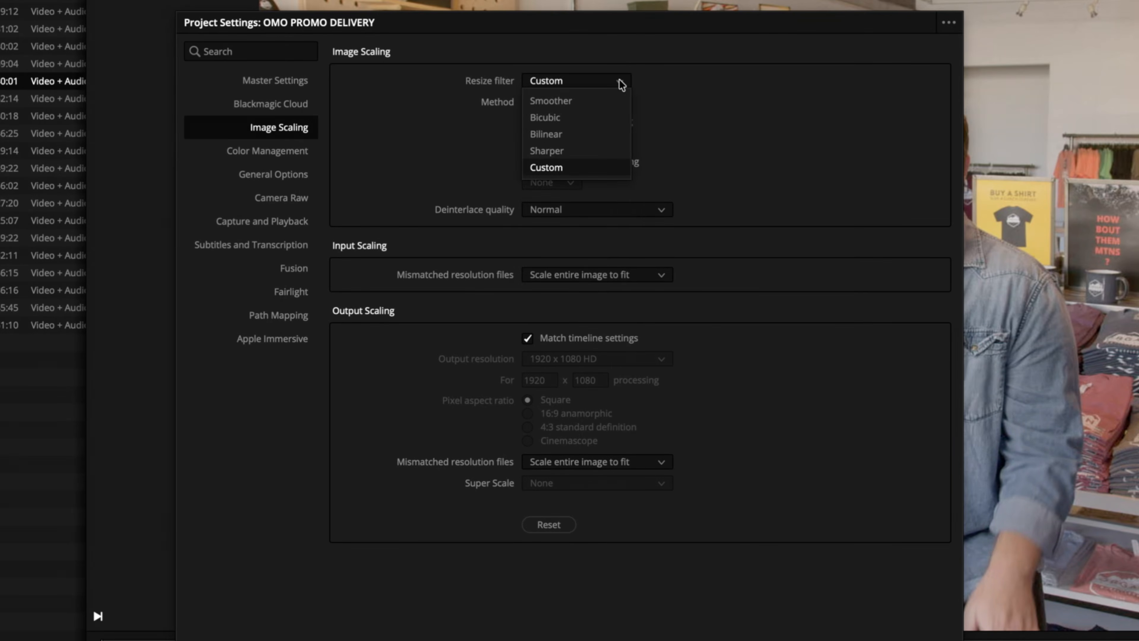
left_click(598, 154)
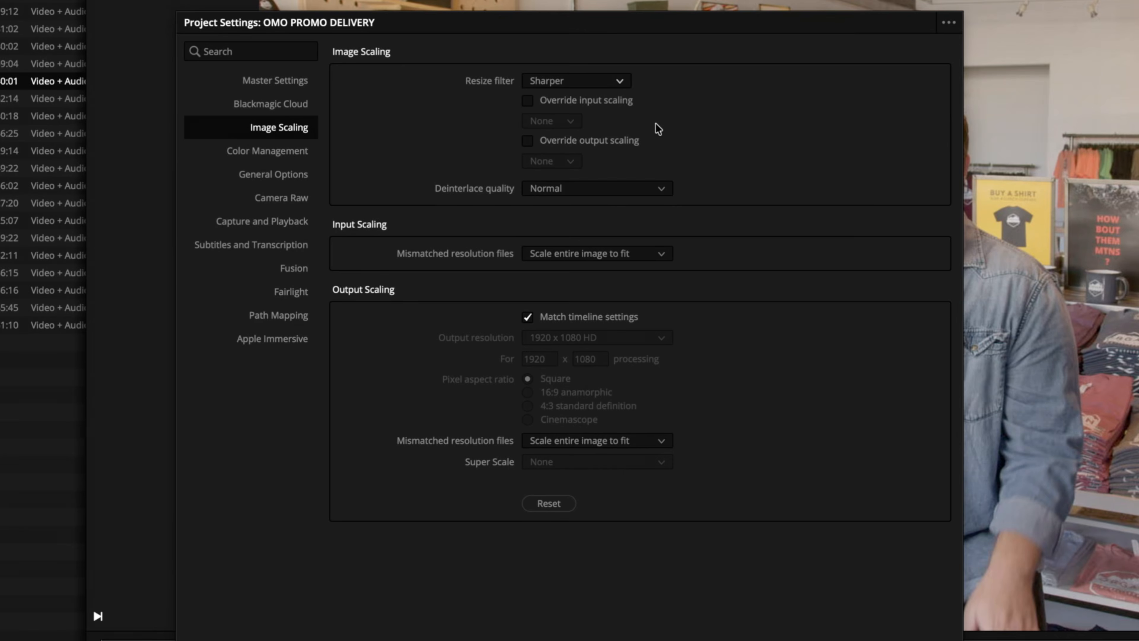
Browse the deinterlace quality options and the input scaling options for mismatched resolution files.
left_click(661, 193)
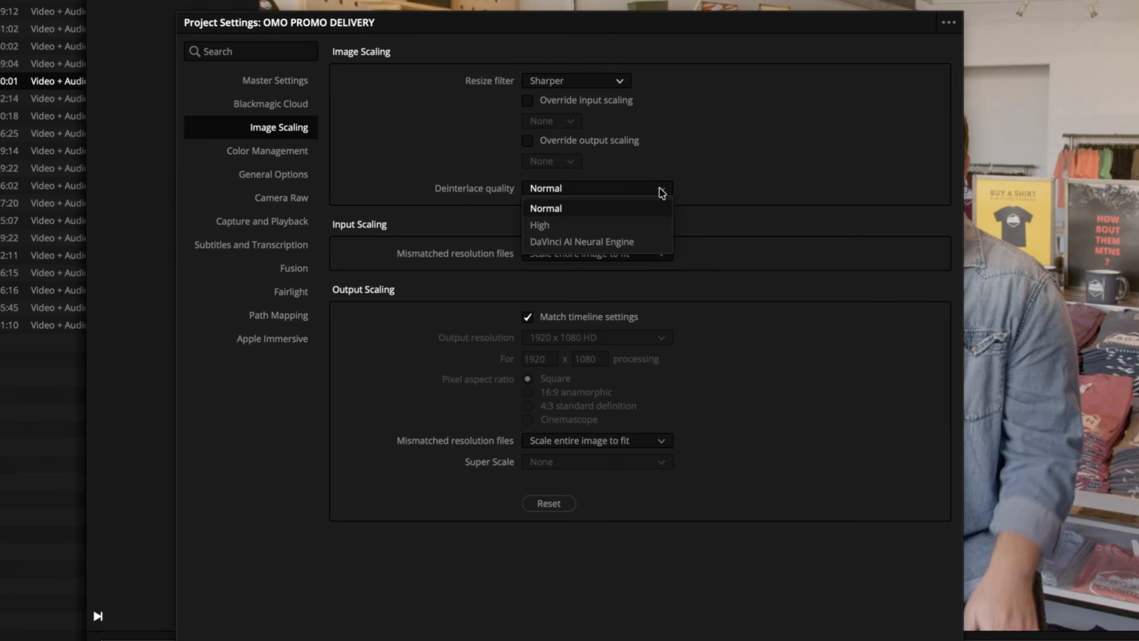
left_click(690, 190)
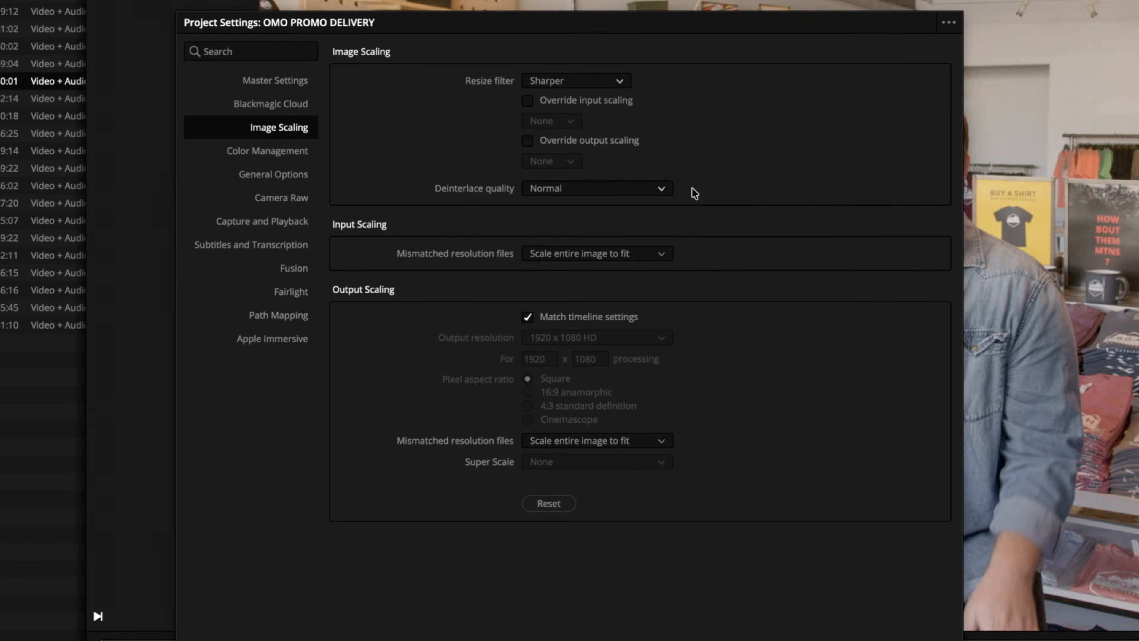
left_click(661, 255)
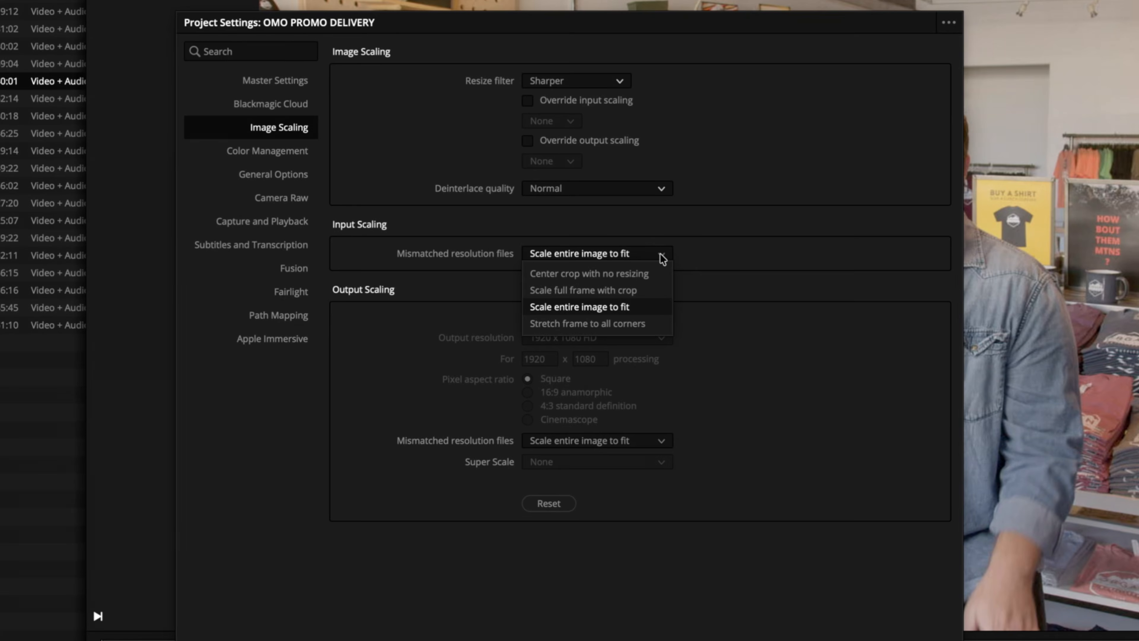
left_click(712, 252)
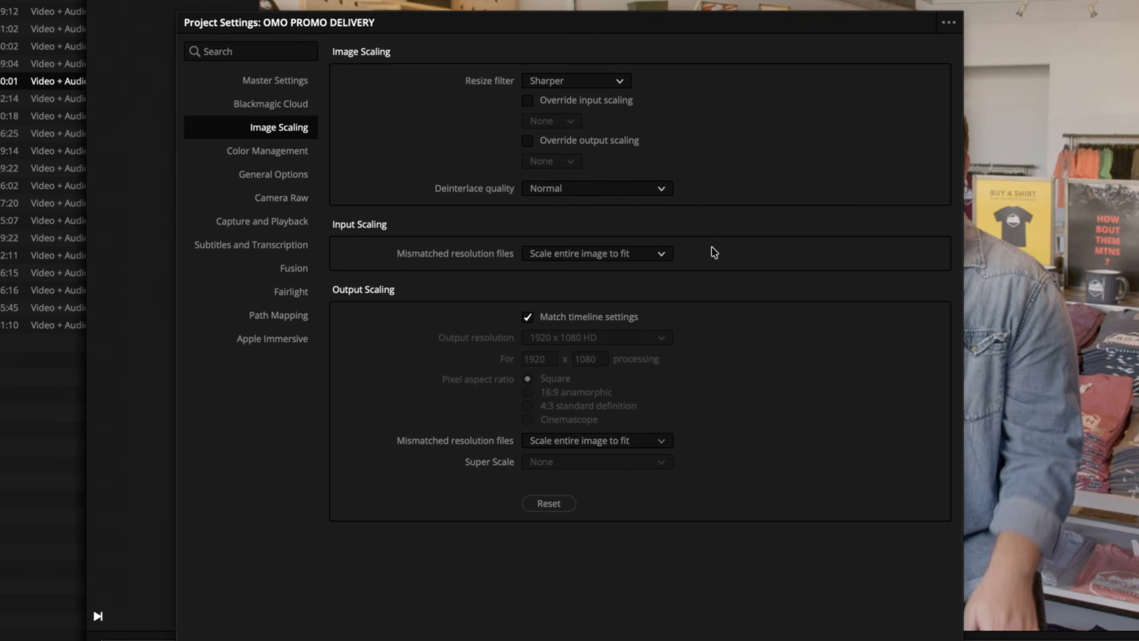
Turn off Match timeline settings for output scaling and browse the available output resolutions.
left_click(530, 317)
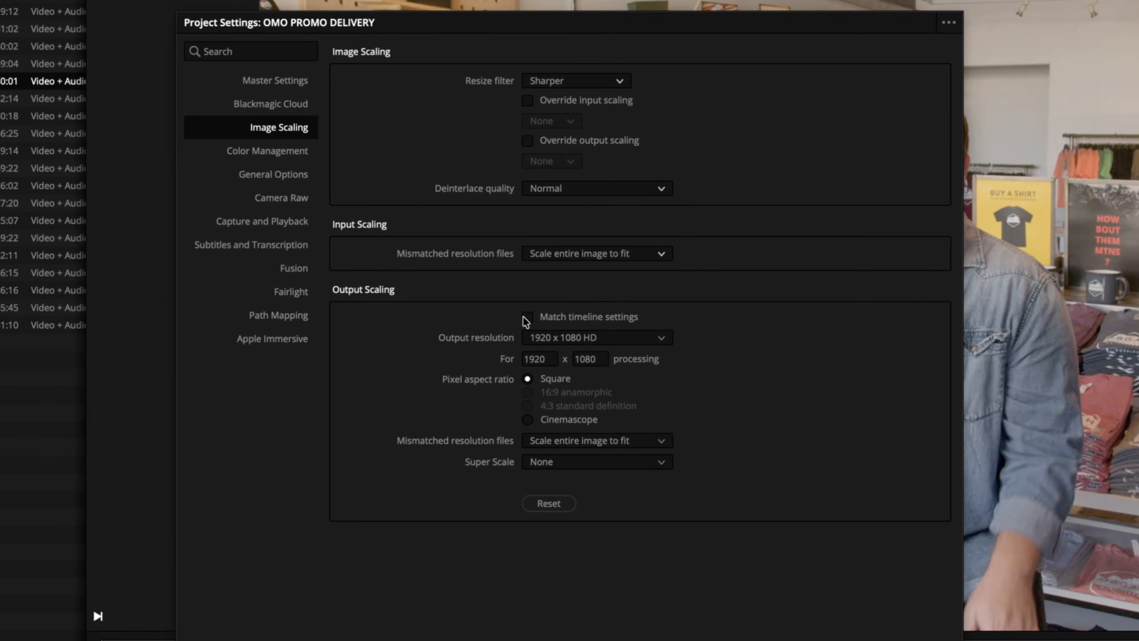
left_click(659, 340)
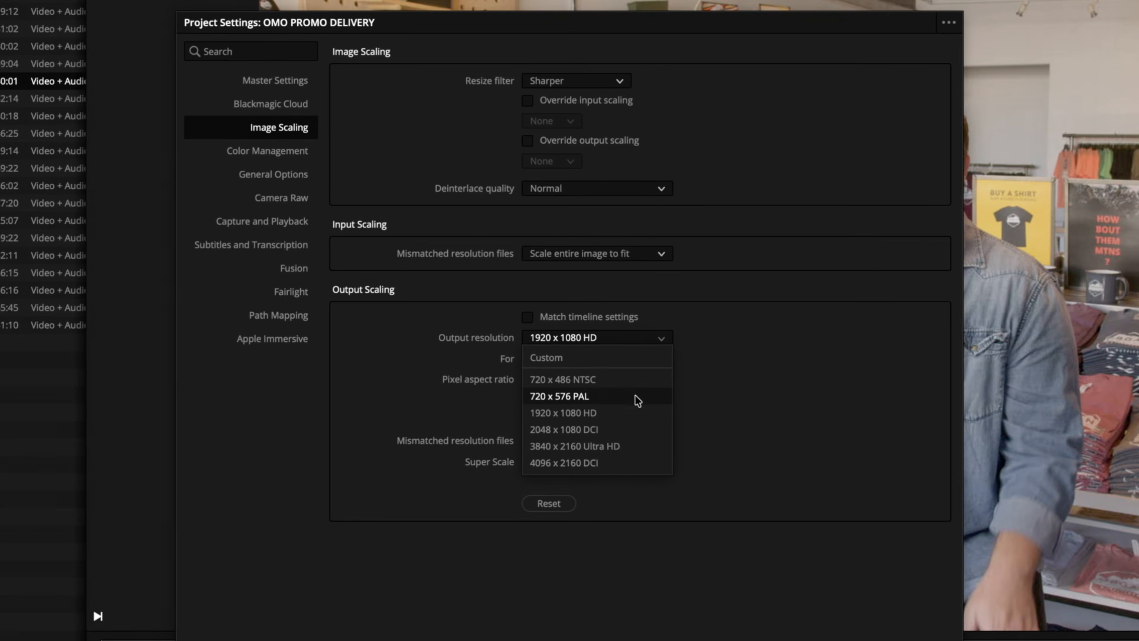
left_click(695, 372)
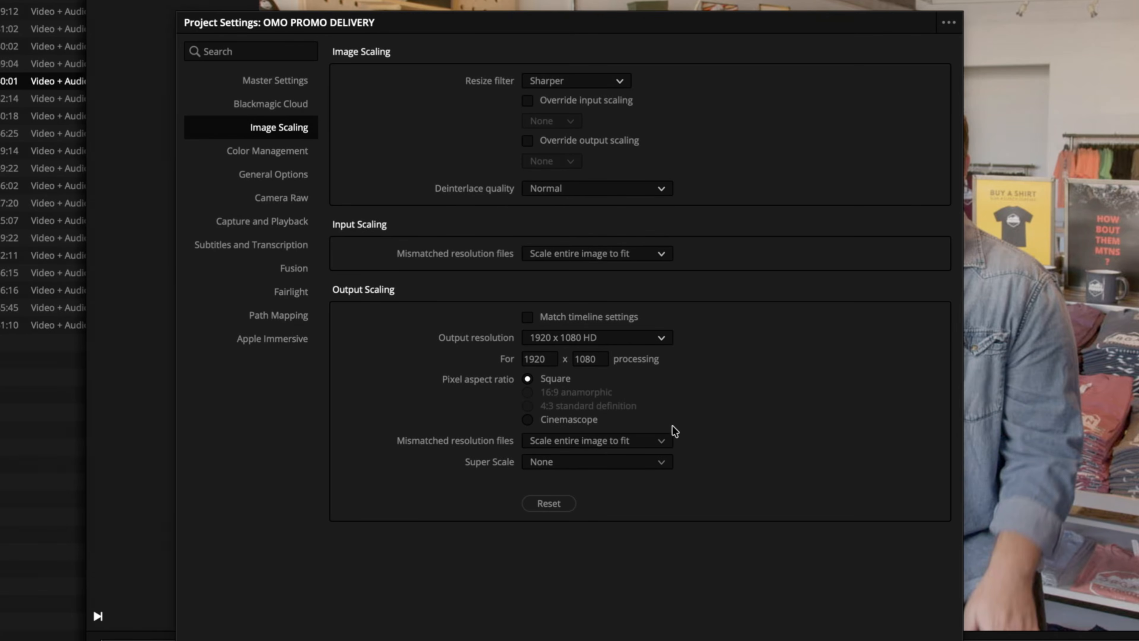
Browse the output scaling options for mismatched resolution files and Super Scale, and turn Match timeline settings back on.
left_click(663, 441)
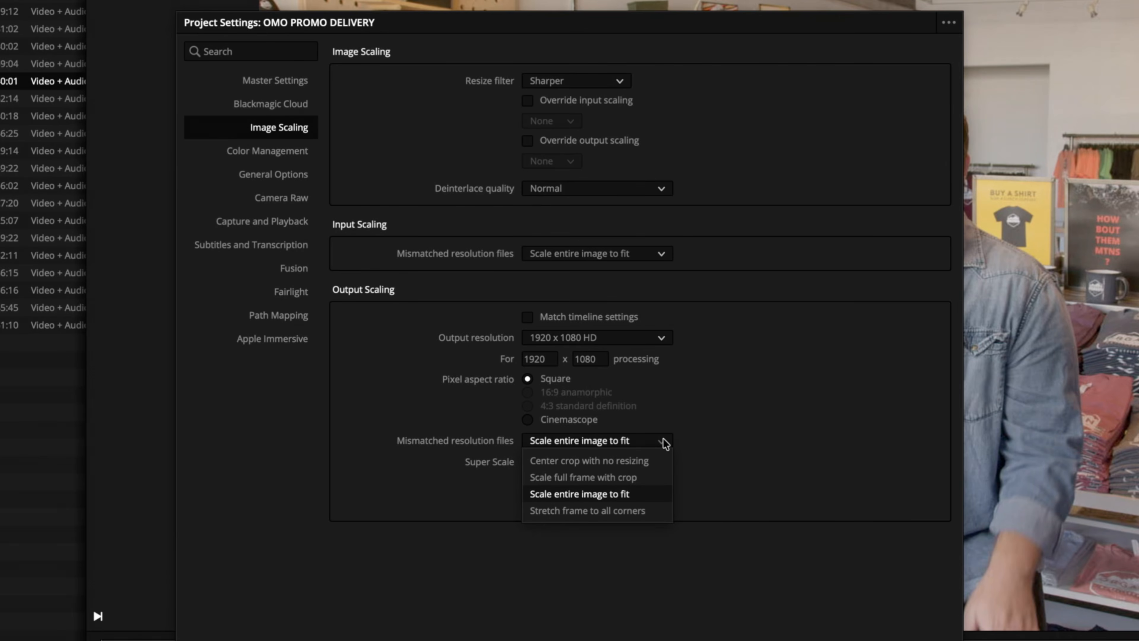
left_click(663, 442)
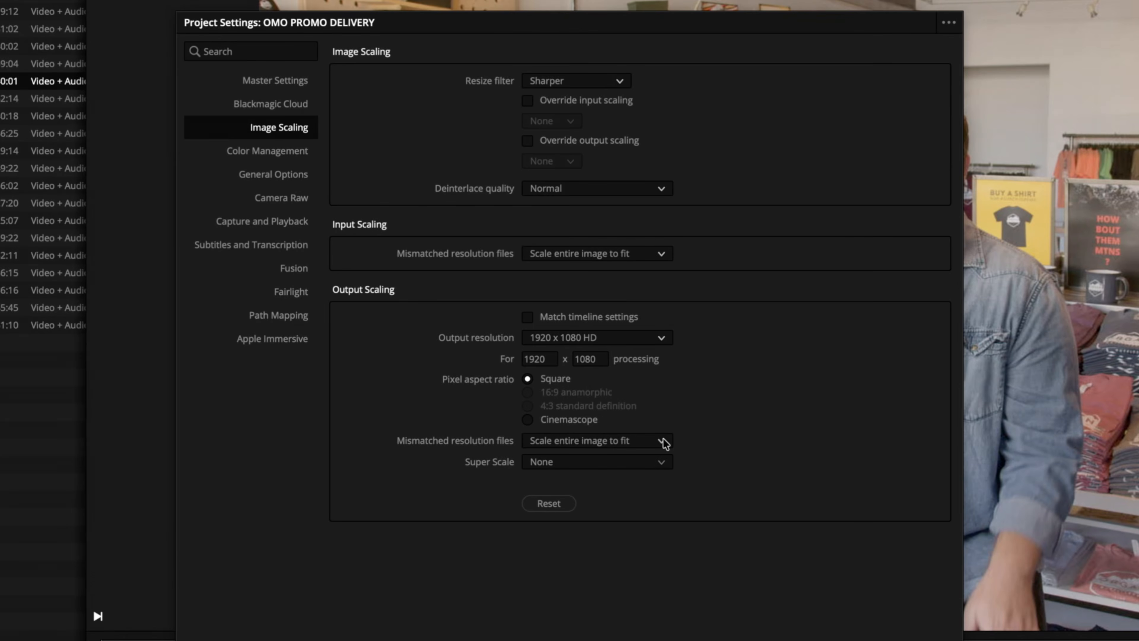
left_click(663, 461)
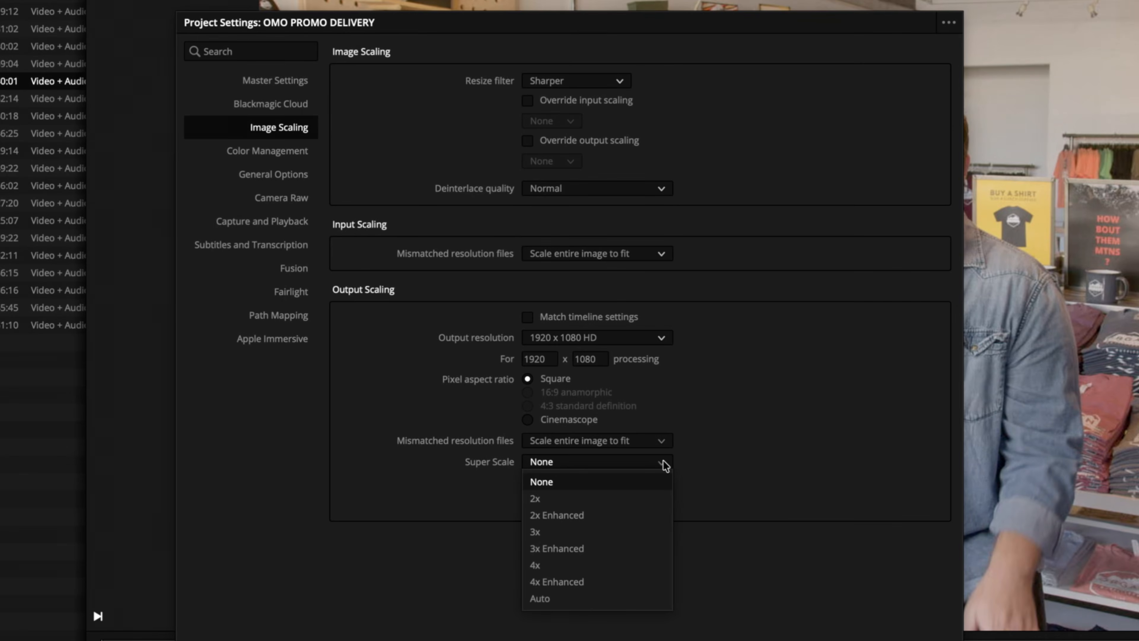
left_click(737, 448)
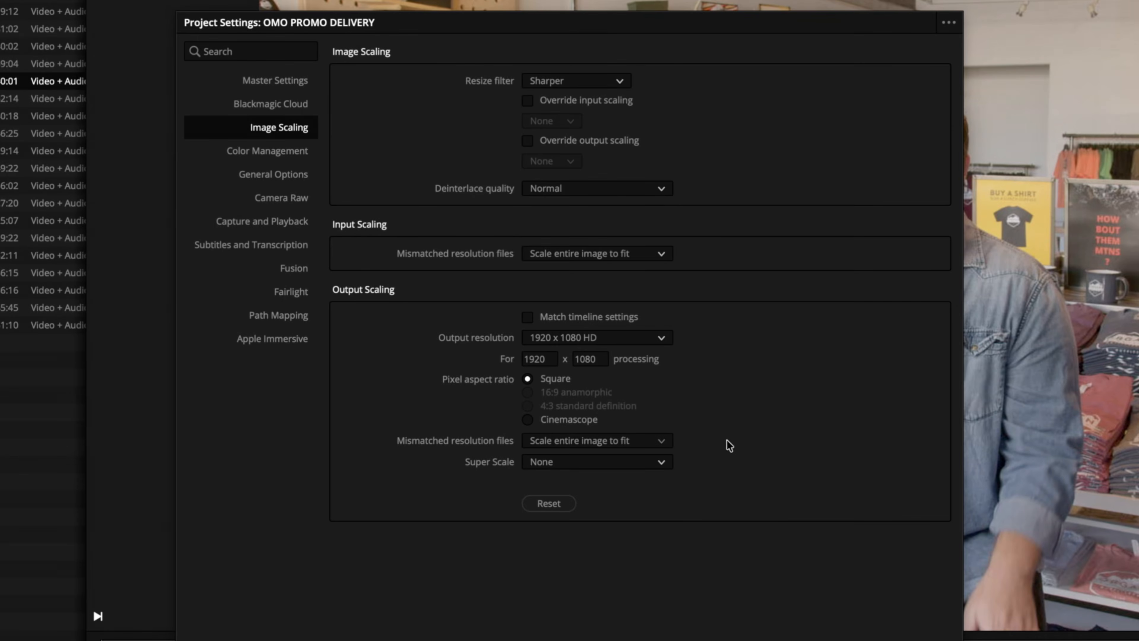
left_click(527, 320)
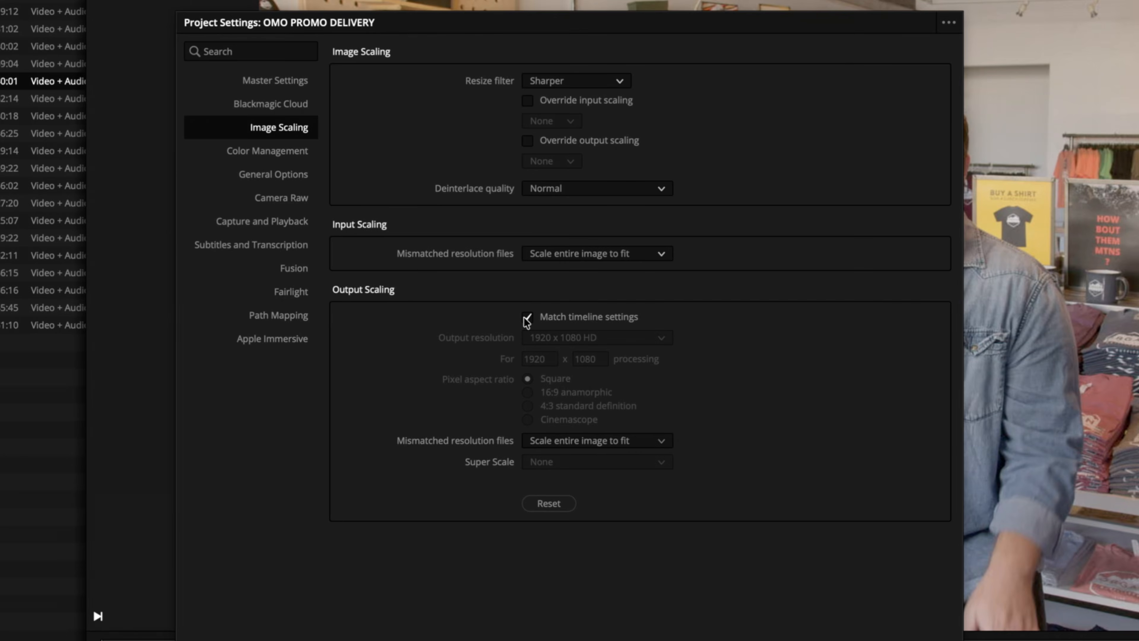
In the Color Management settings, browse the color science options, 3D lookup table interpolation and broadcast safe IRE levels.
left_click(265, 152)
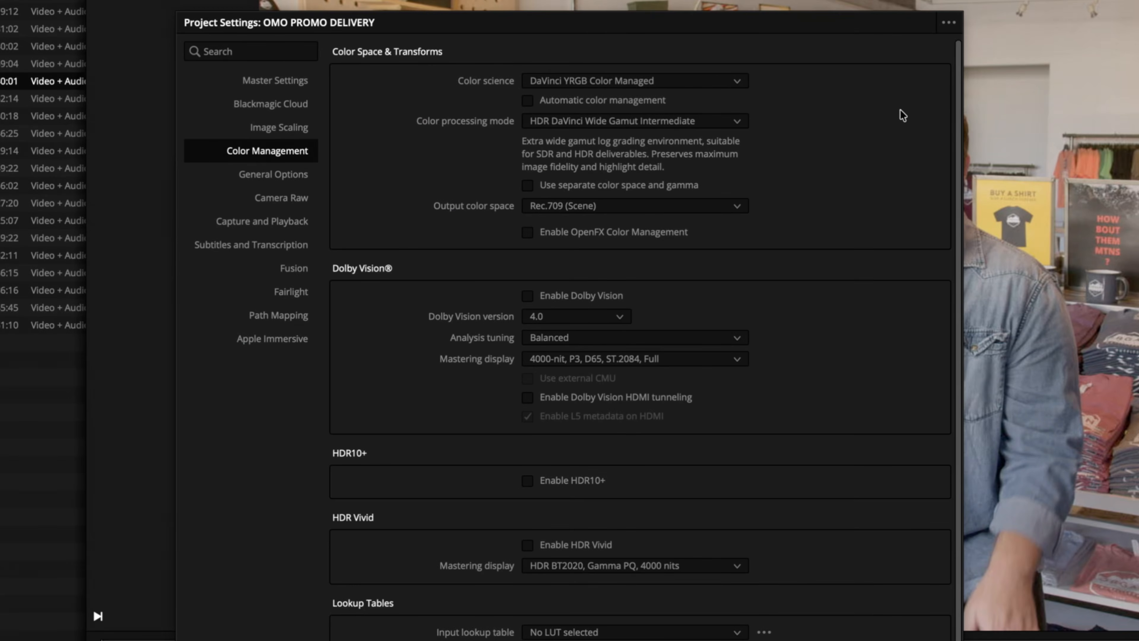
left_click(736, 83)
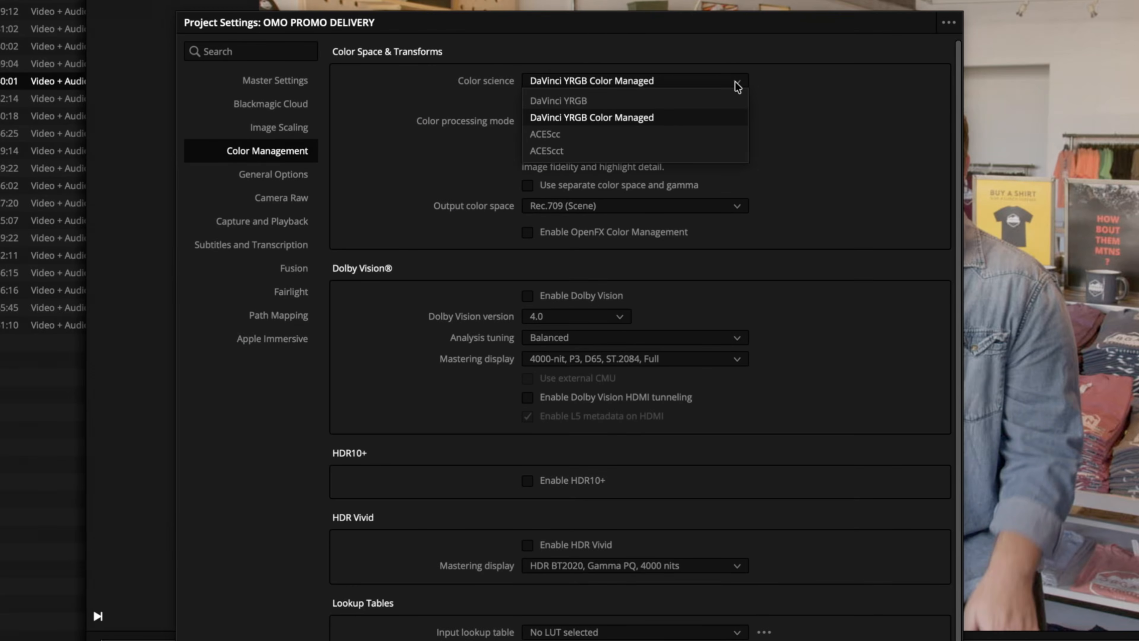
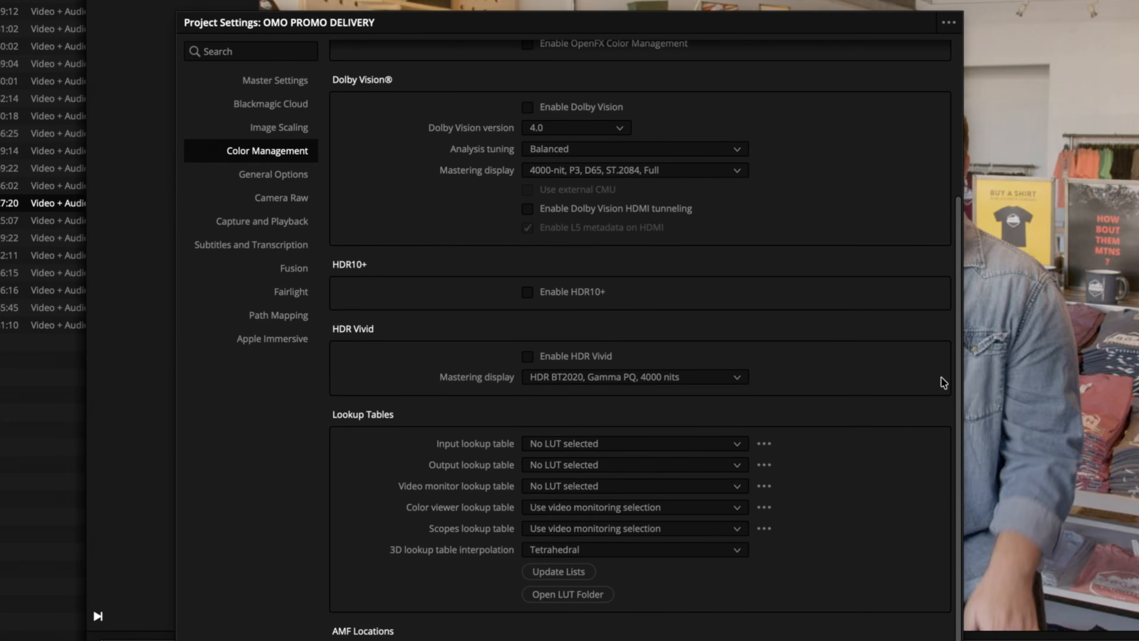
left_click(737, 551)
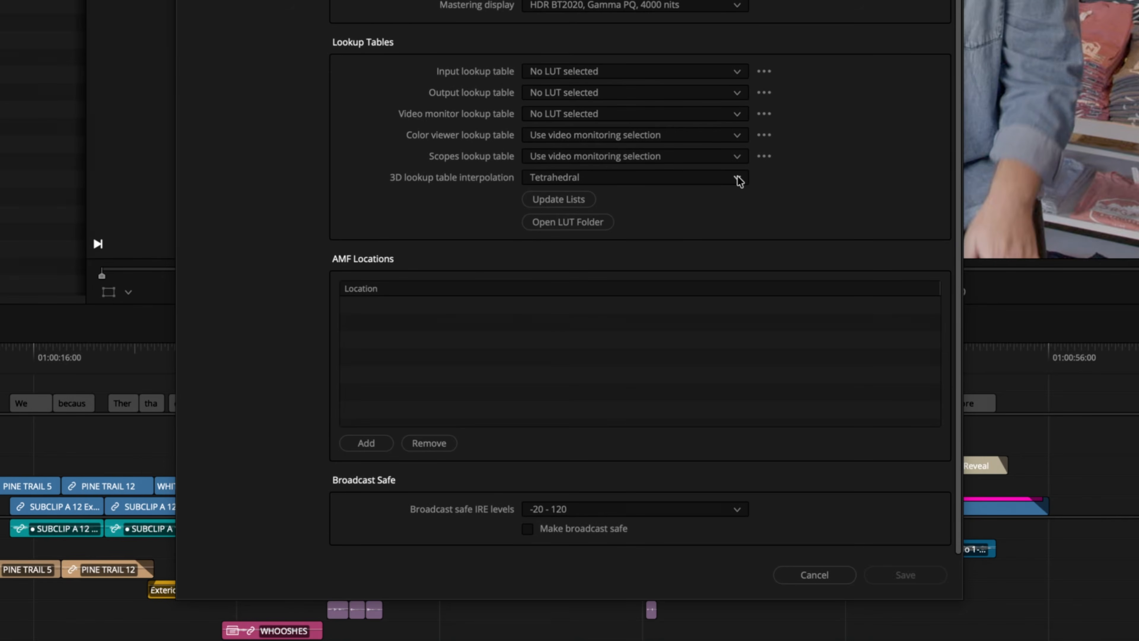
left_click(738, 511)
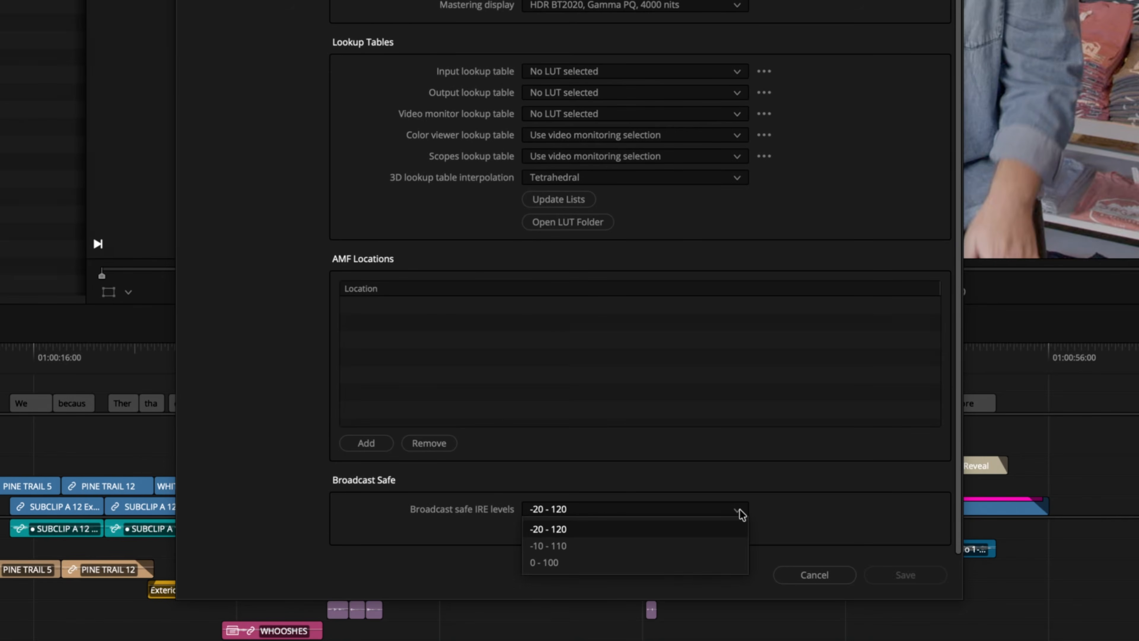
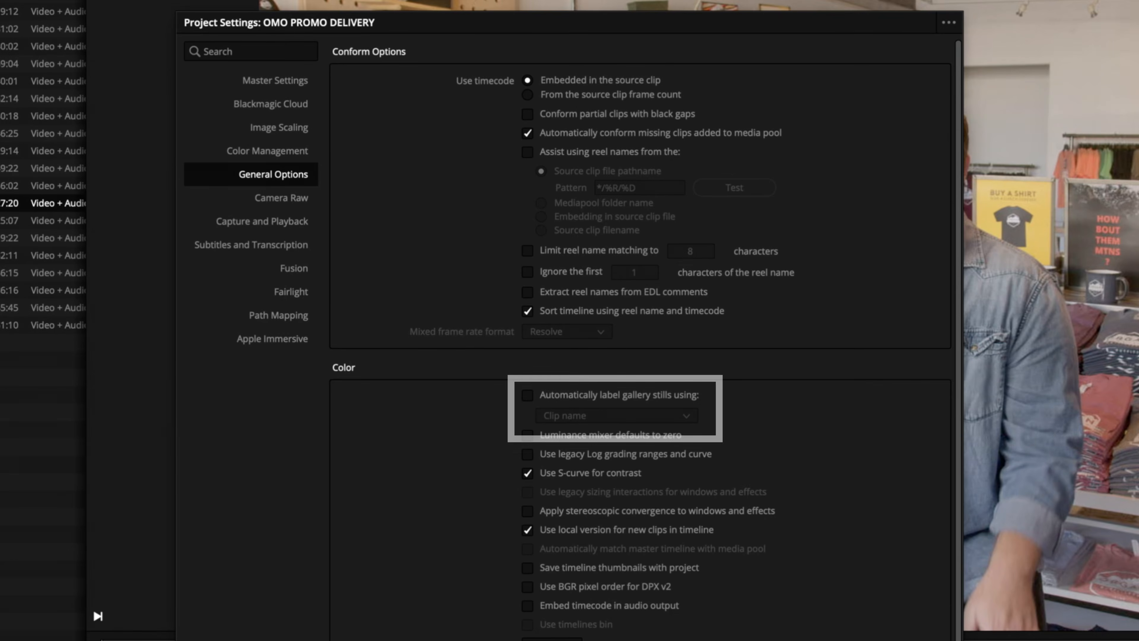
In the General Options, turn on automatic labeling of gallery stills and browse the available label types.
left_click(527, 395)
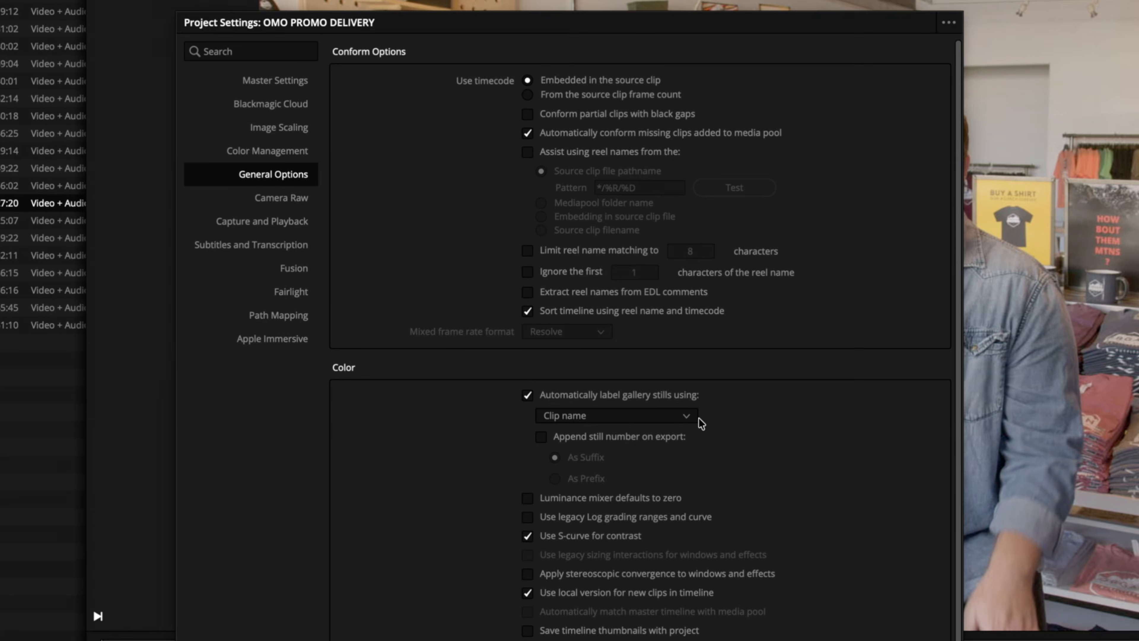
left_click(688, 417)
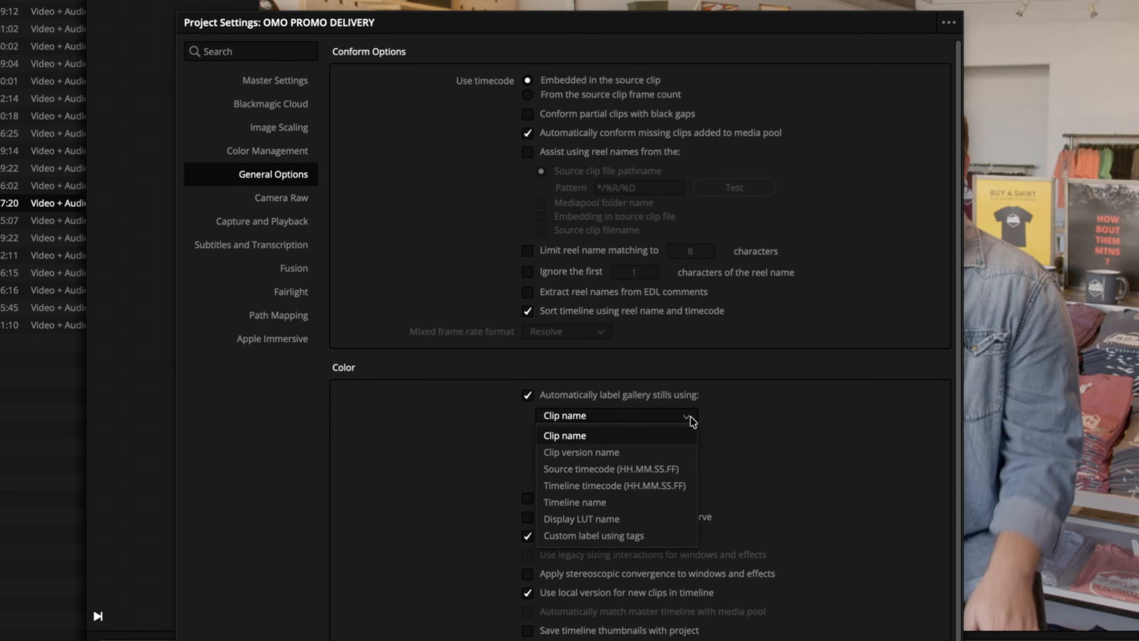
left_click(715, 424)
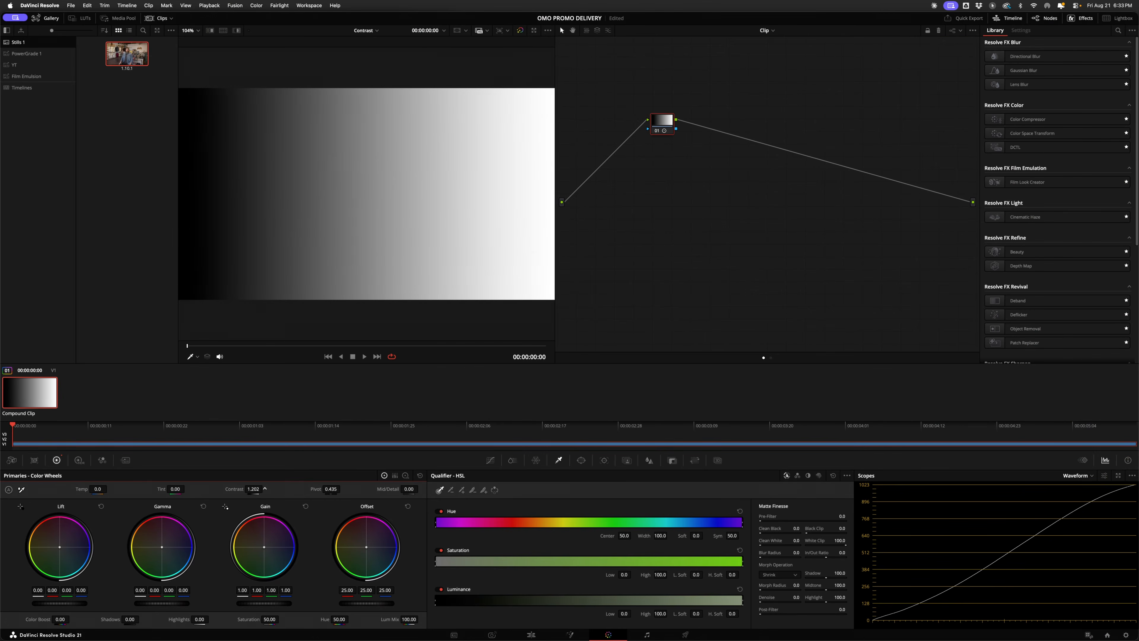
Raise the gradient clip's contrast to 1.558 and save the project settings with Use S-curve for contrast turned off.
left_click_drag(254, 489, 269, 489)
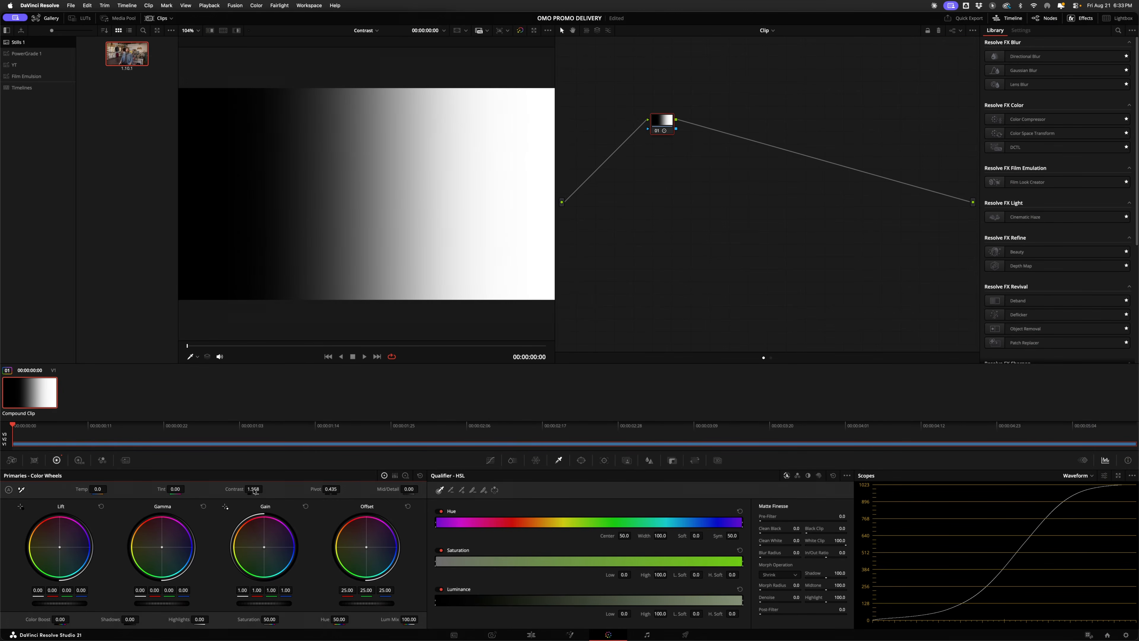
key("shift+9")
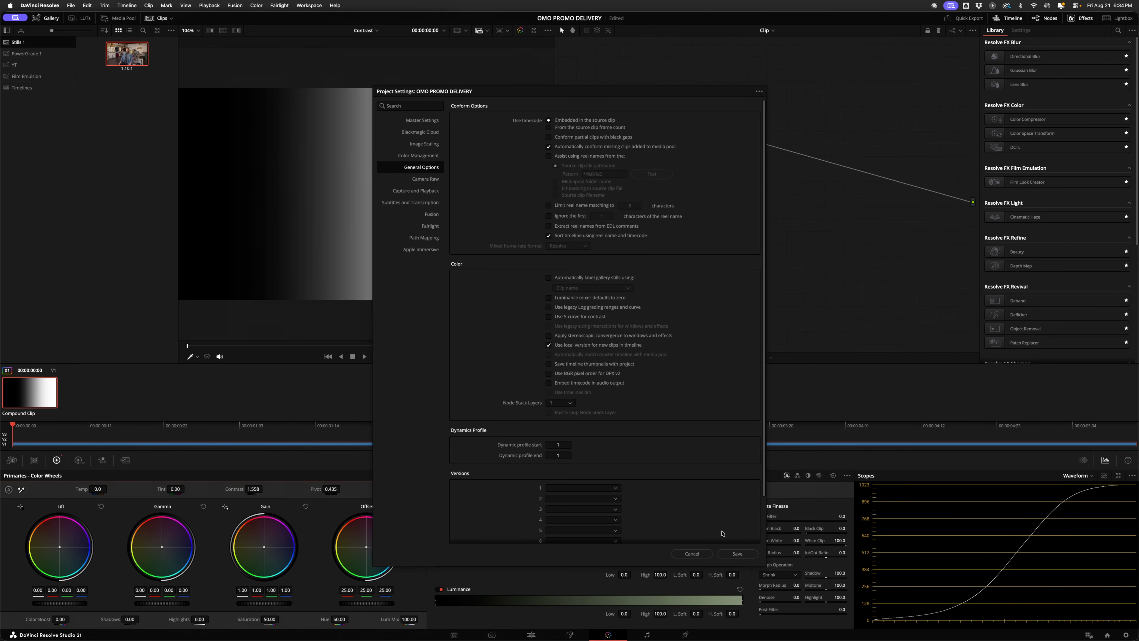
left_click(736, 554)
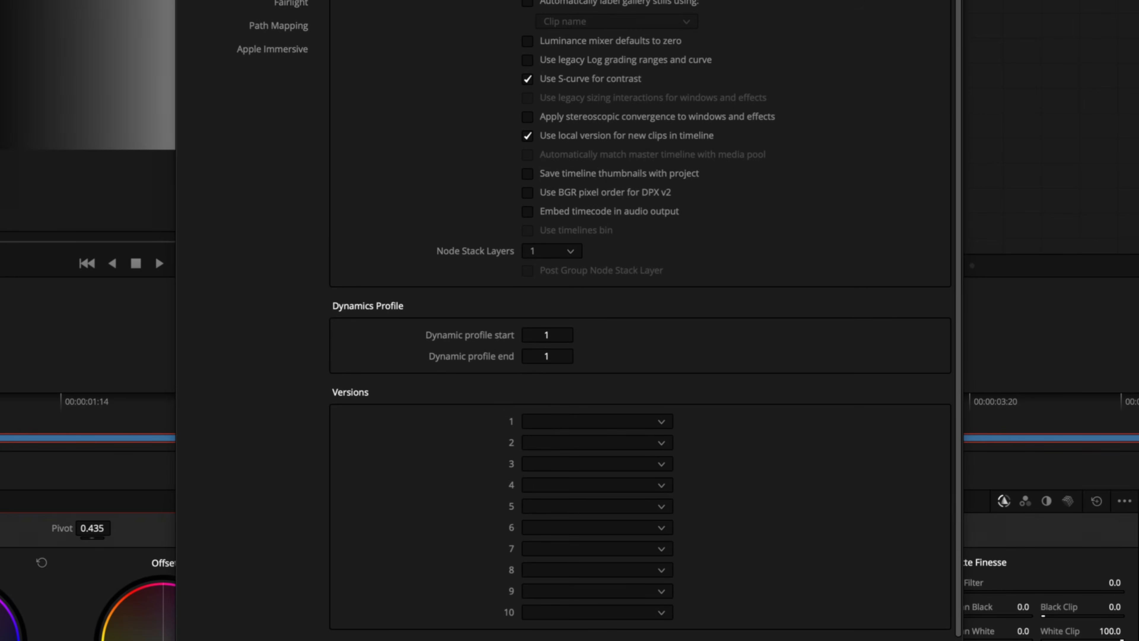
Browse the Node Stack Layers choices and the preset names offered for version 1 in the General Options.
left_click(571, 250)
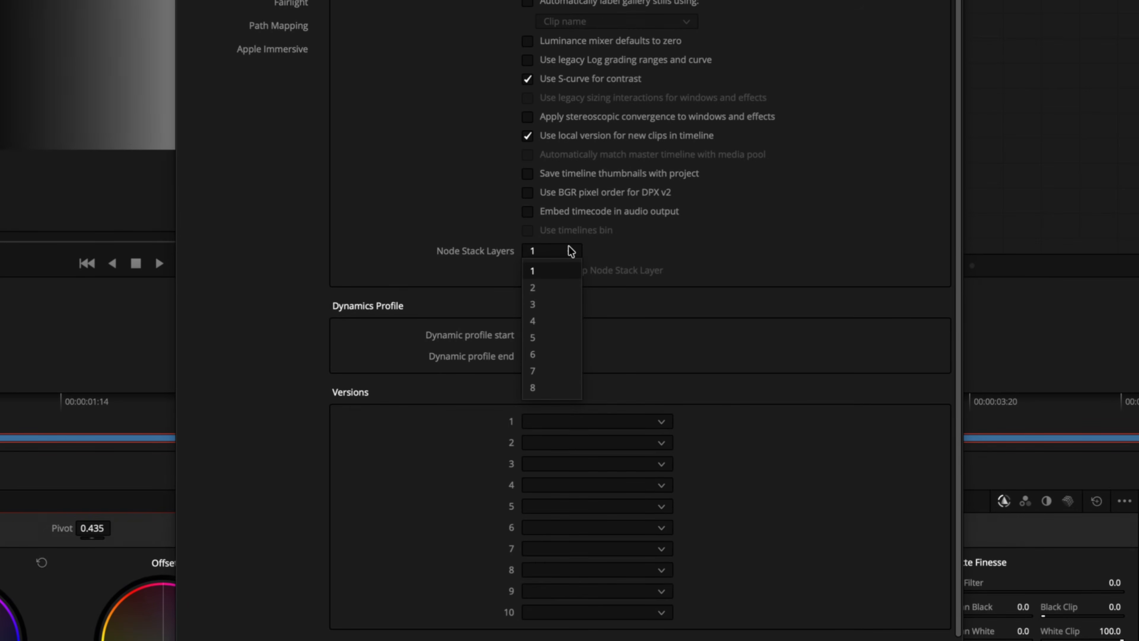
left_click(571, 250)
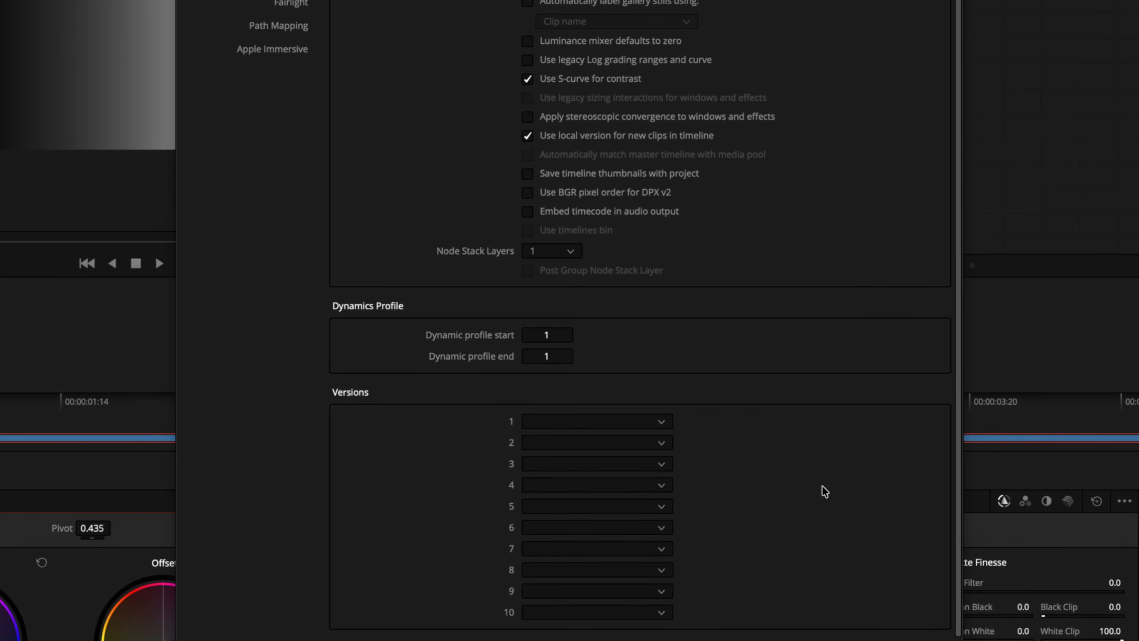
left_click(662, 421)
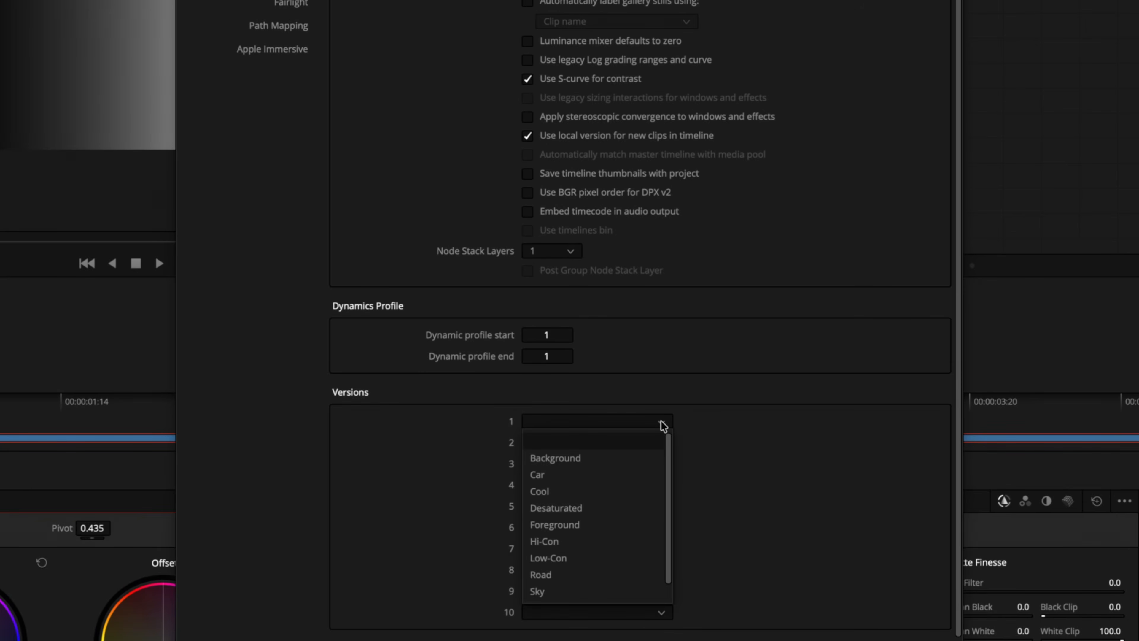
left_click_drag(667, 451, 667, 487)
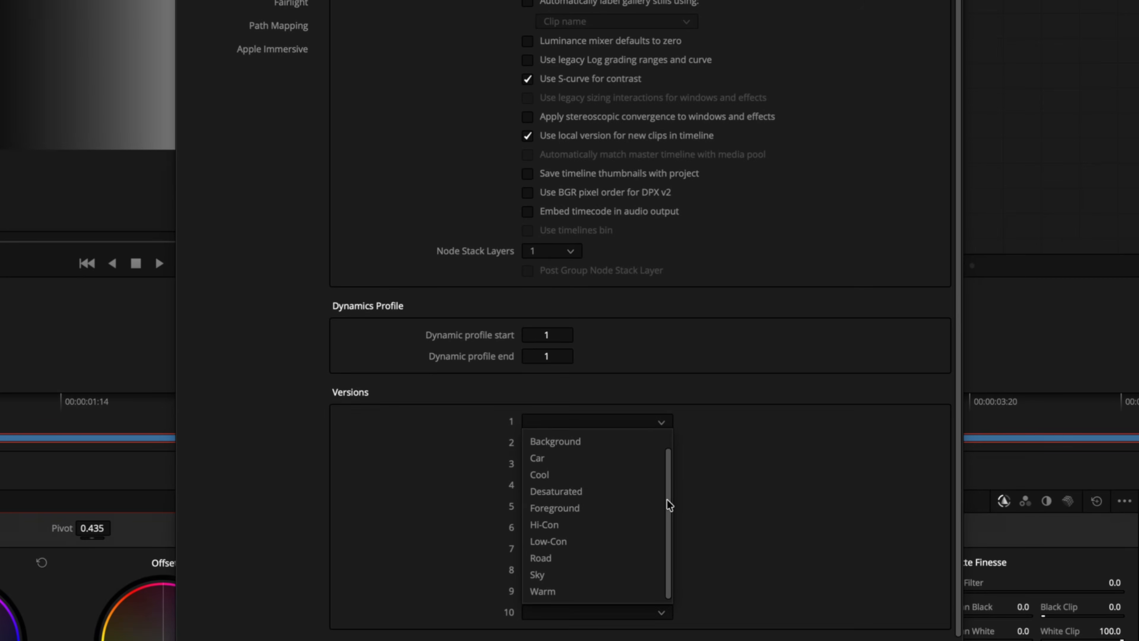
scroll(662, 453, "up", 1)
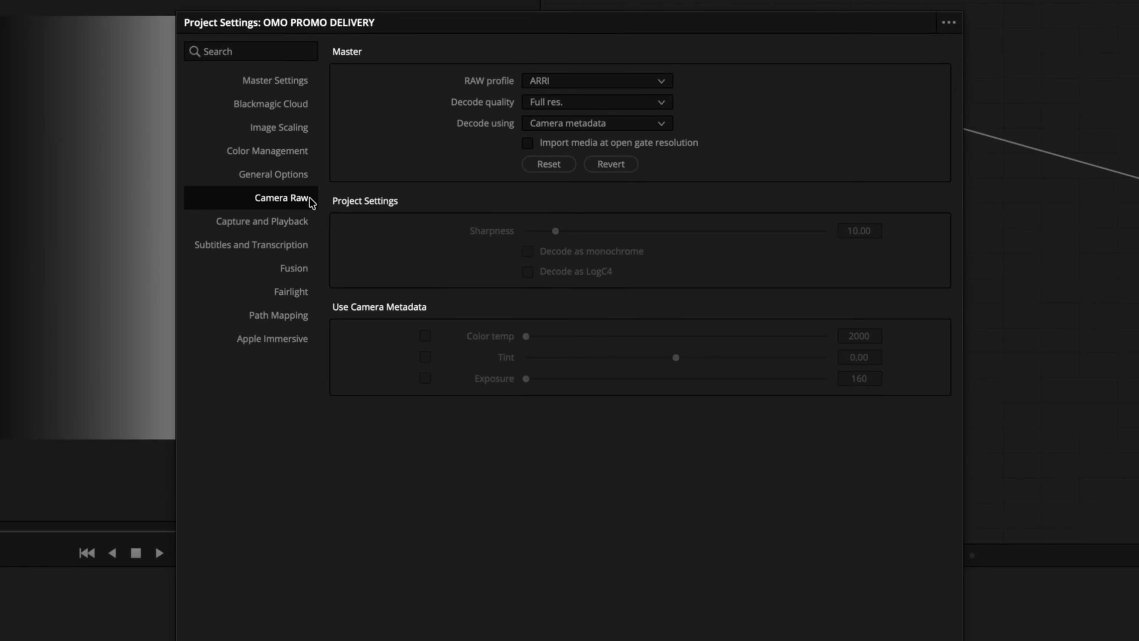
In the Camera Raw settings, try the Blackmagic RAW and Nikon RAW profiles, and set the RAW profile to RED.
left_click(660, 84)
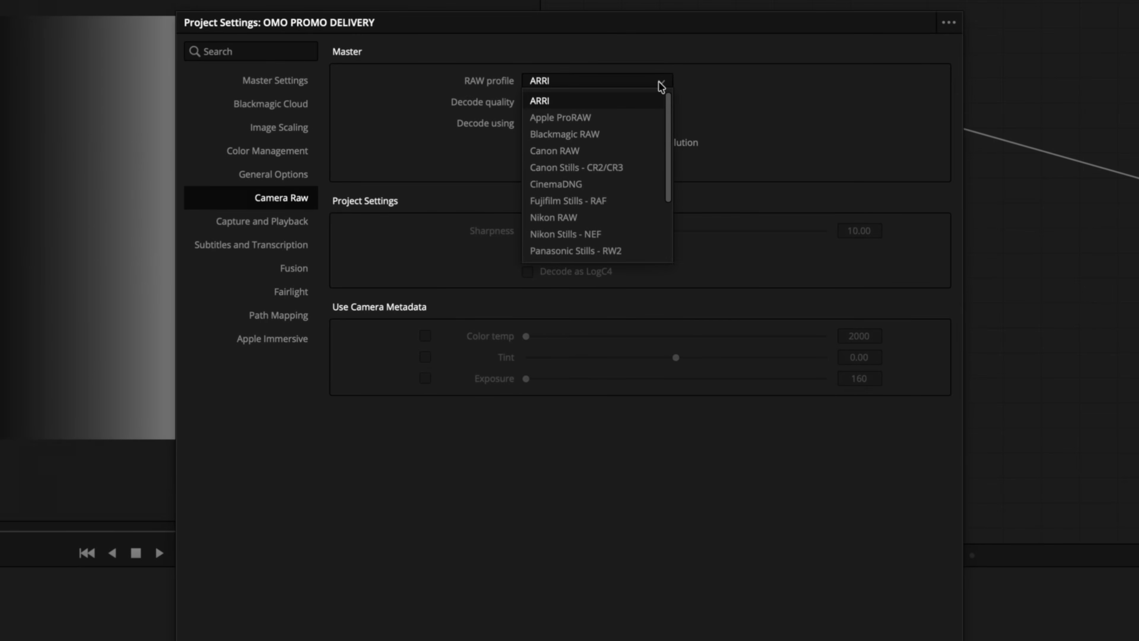
left_click(654, 133)
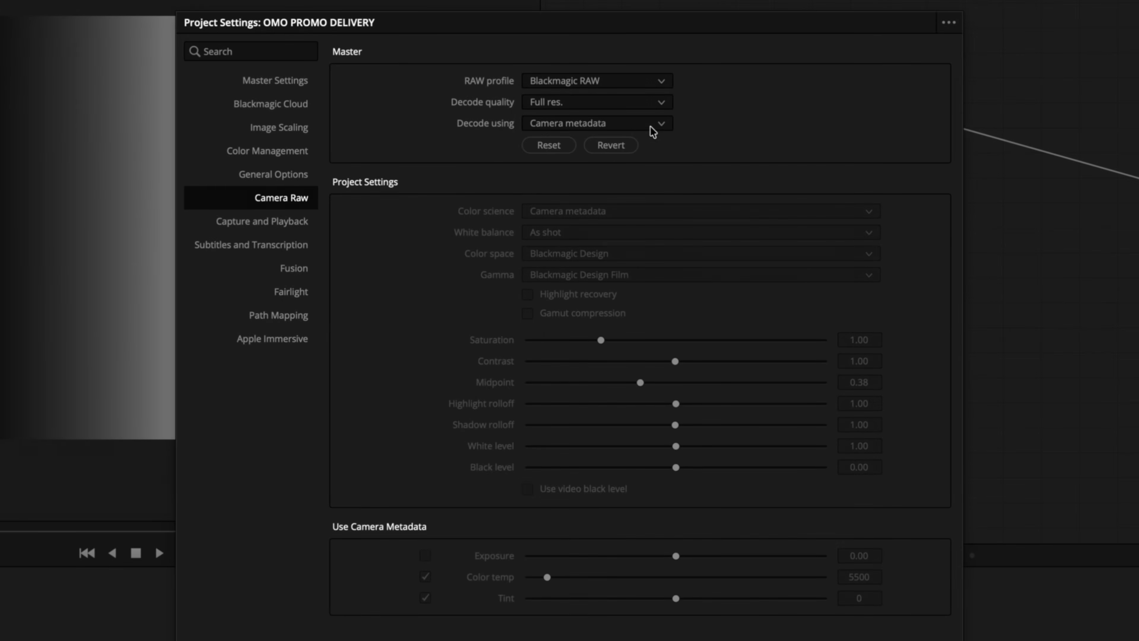
left_click(661, 83)
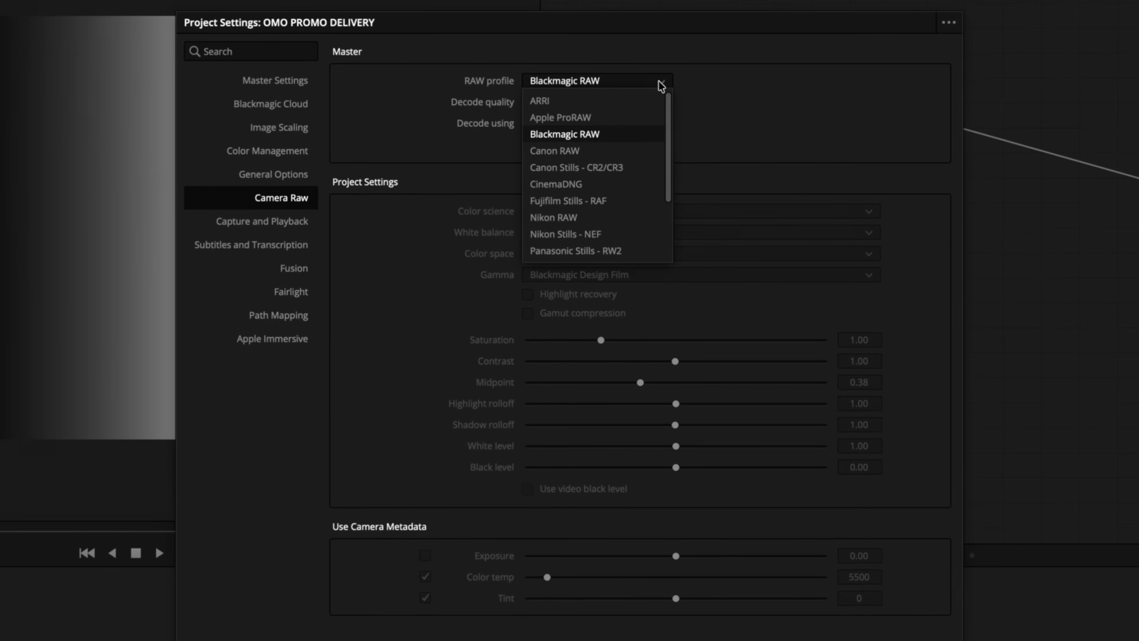
left_click(640, 219)
left_click(643, 81)
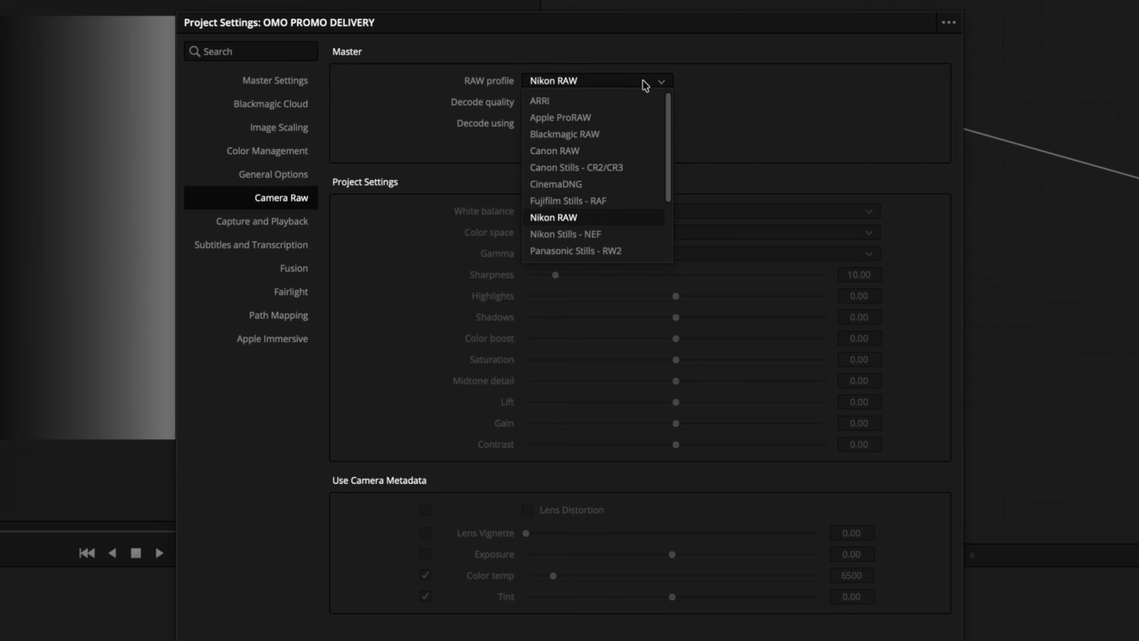
scroll(646, 231, "down", 3)
left_click(644, 225)
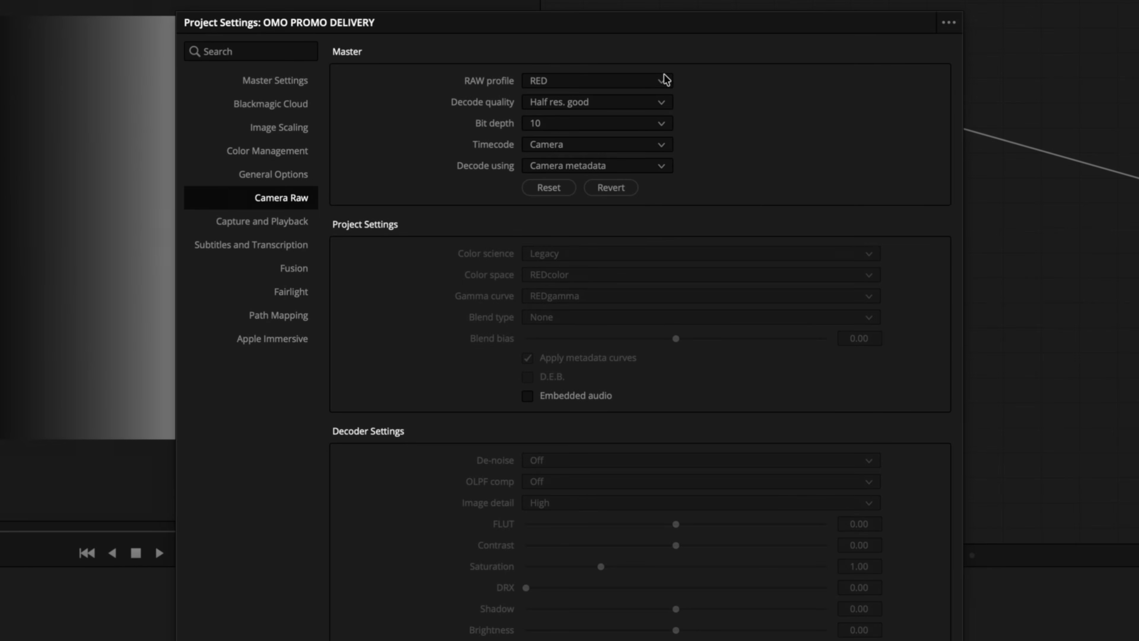
Set the RED profile to decode using Project, and open the Capture and Playback settings.
left_click(663, 166)
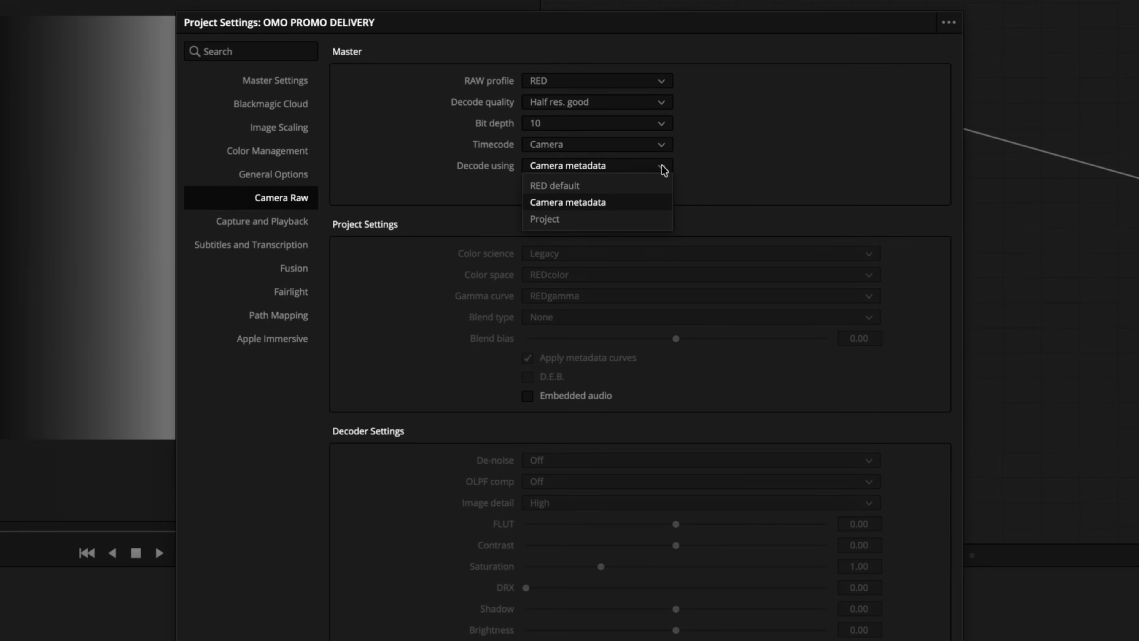
left_click(662, 218)
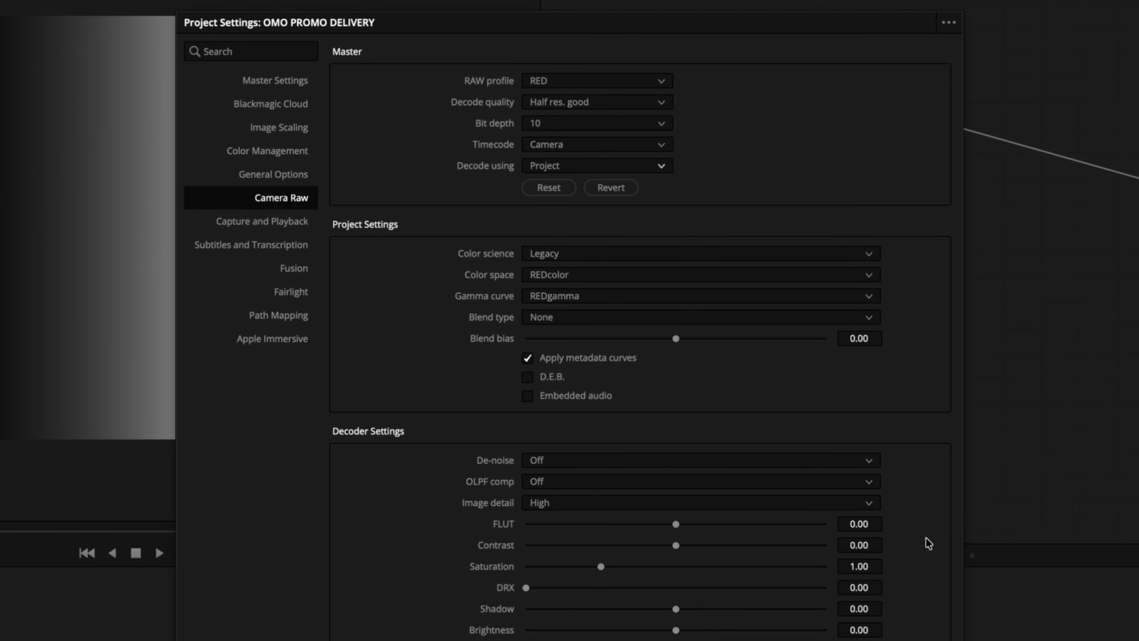
left_click(252, 222)
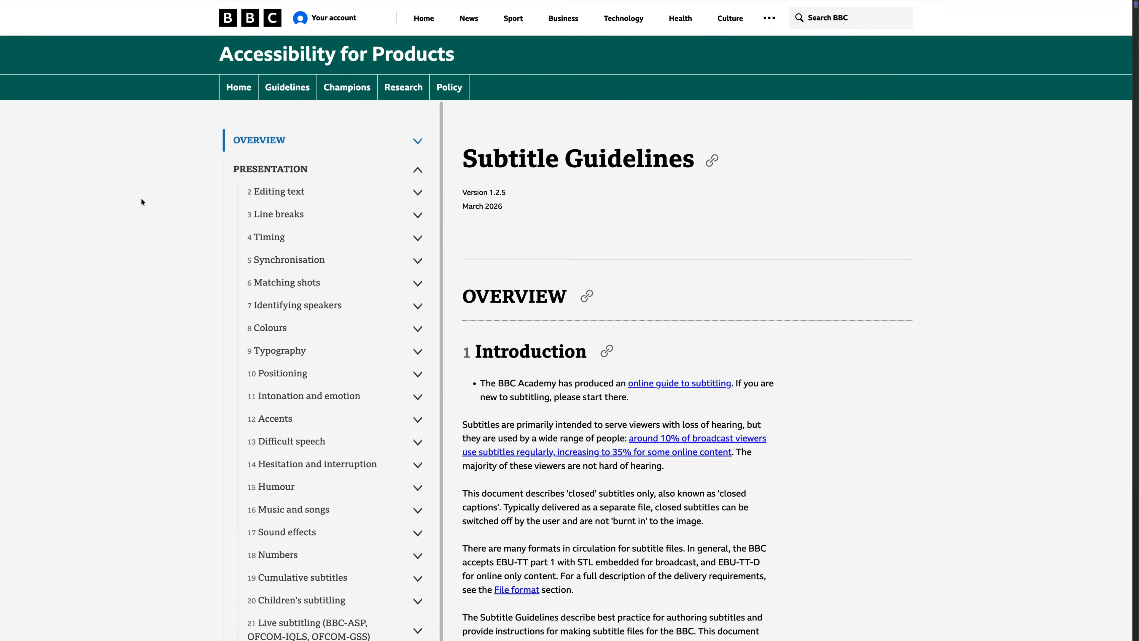
Open the Line breaks section of the BBC Subtitle Guidelines, and browse the transcription languages in Resolve's Subtitles and Transcription settings.
left_click(258, 216)
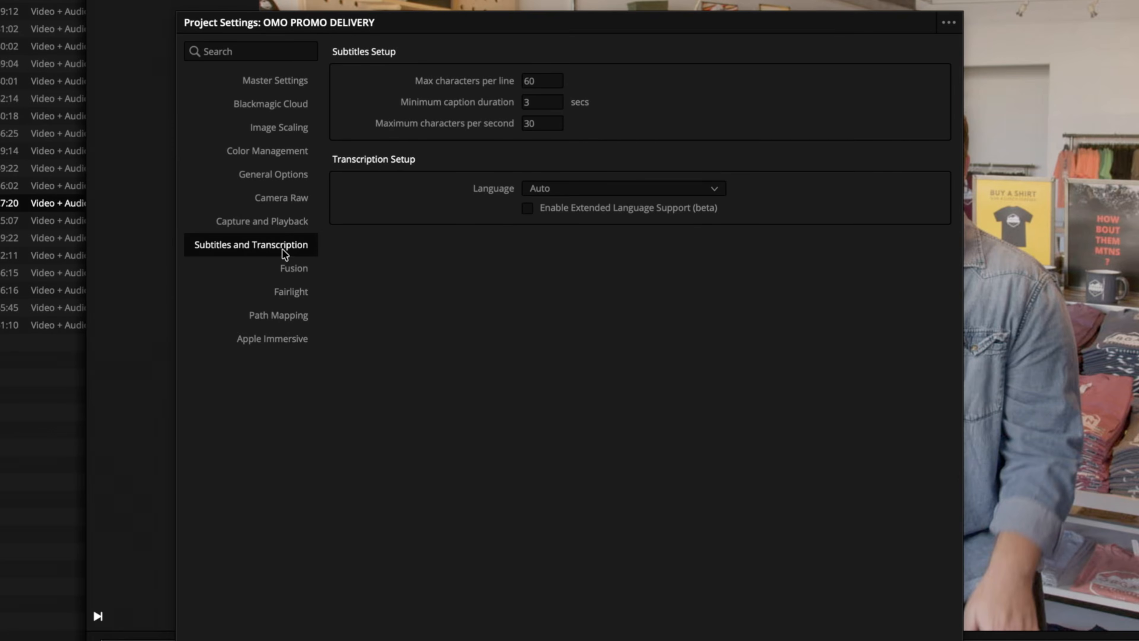
left_click(721, 193)
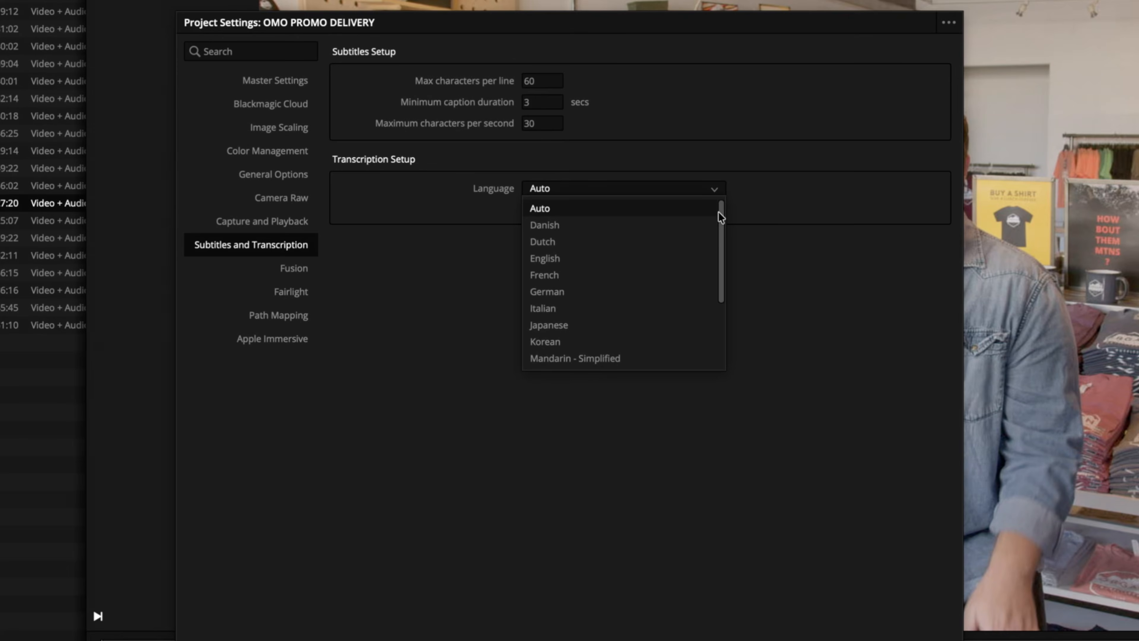
left_click_drag(720, 214, 722, 310)
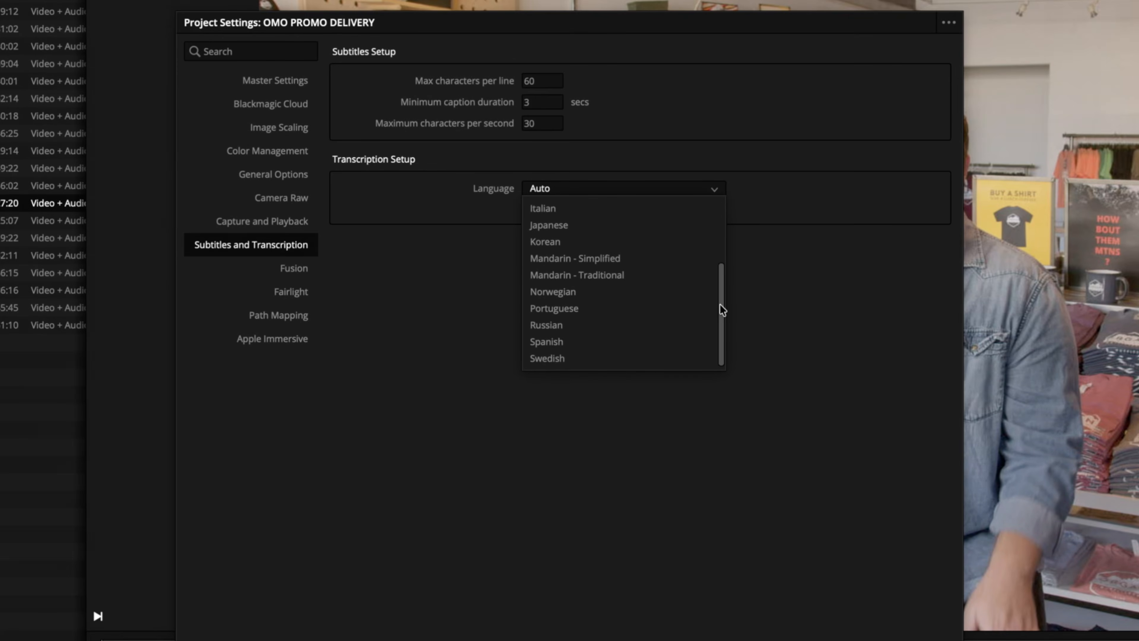
left_click_drag(723, 239, 725, 207)
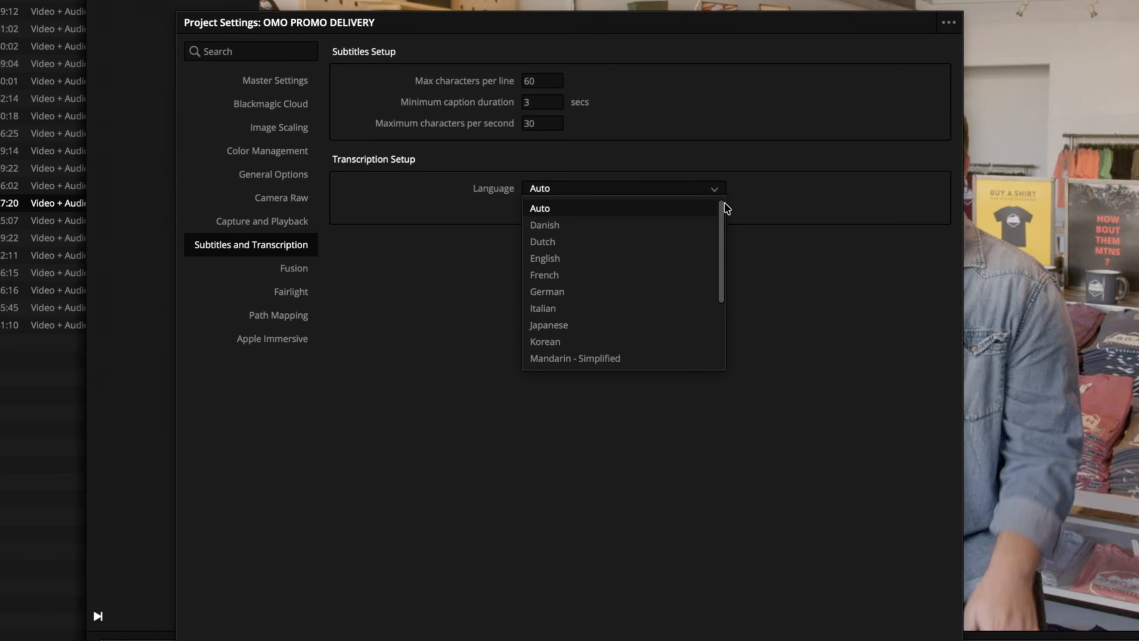
left_click(764, 254)
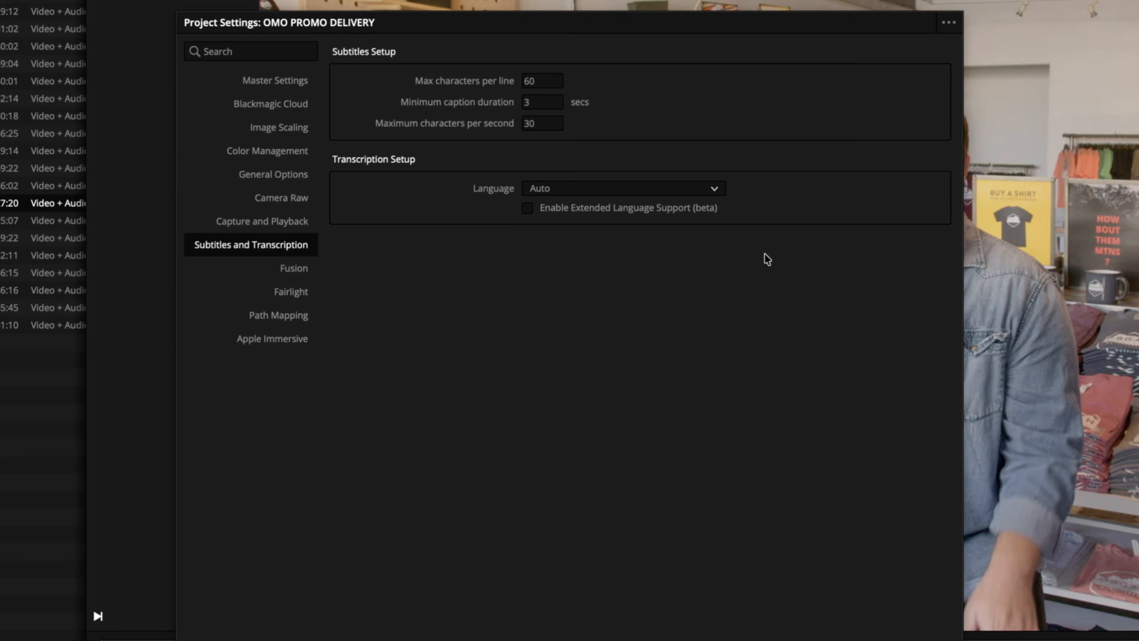
View the Fusion project settings, and set the audio meter type in the Fairlight settings to Custom.
left_click(292, 268)
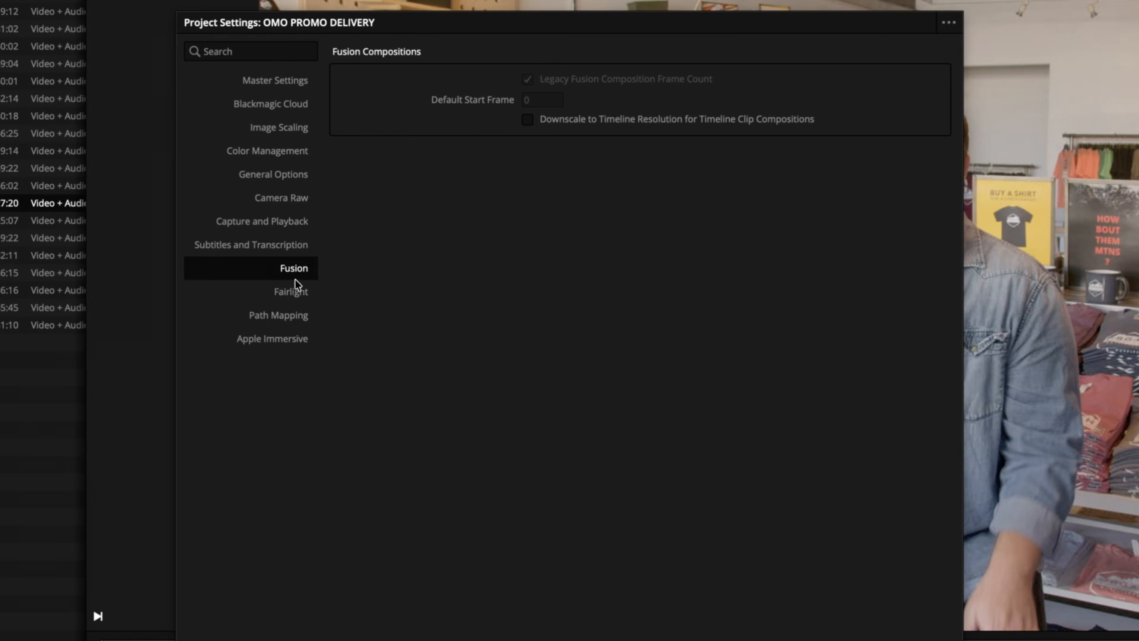
left_click(296, 294)
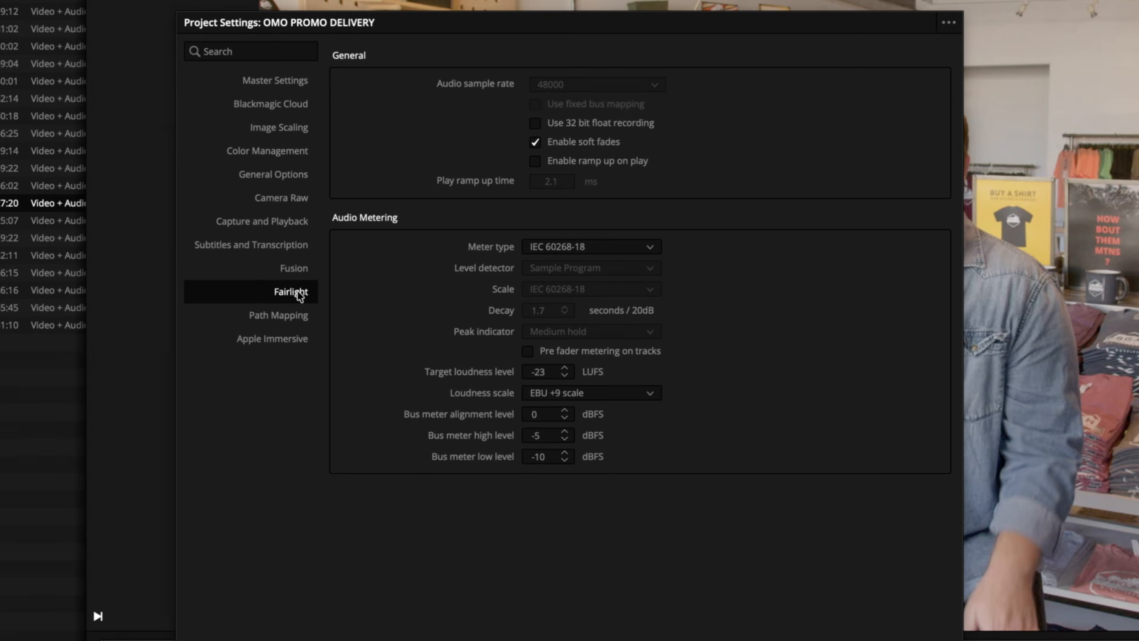
left_click(647, 250)
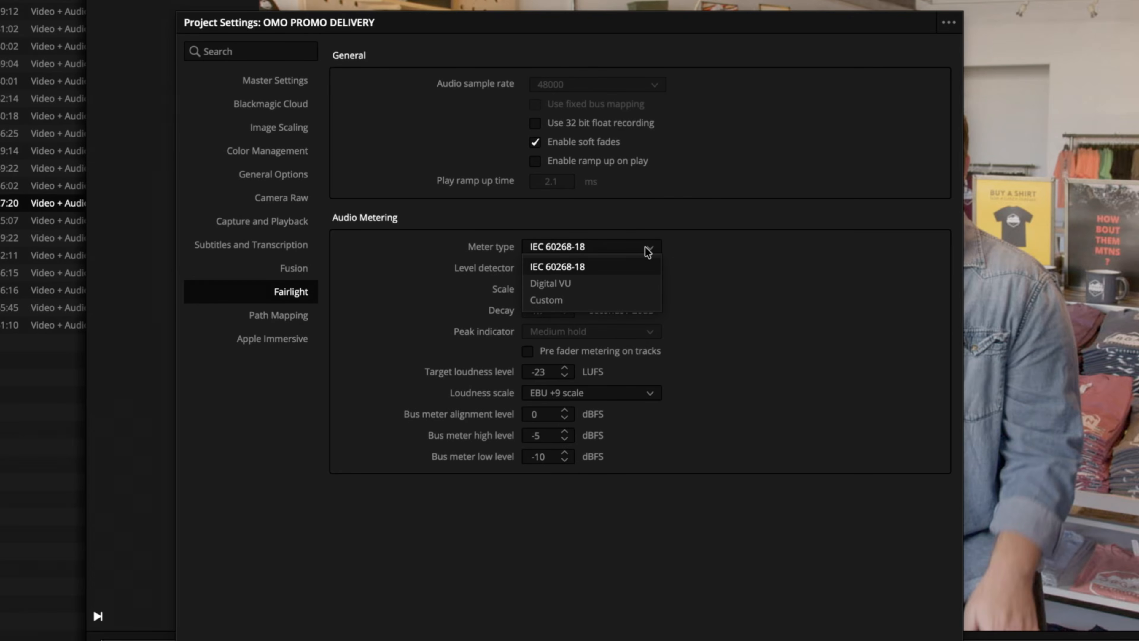
left_click(630, 301)
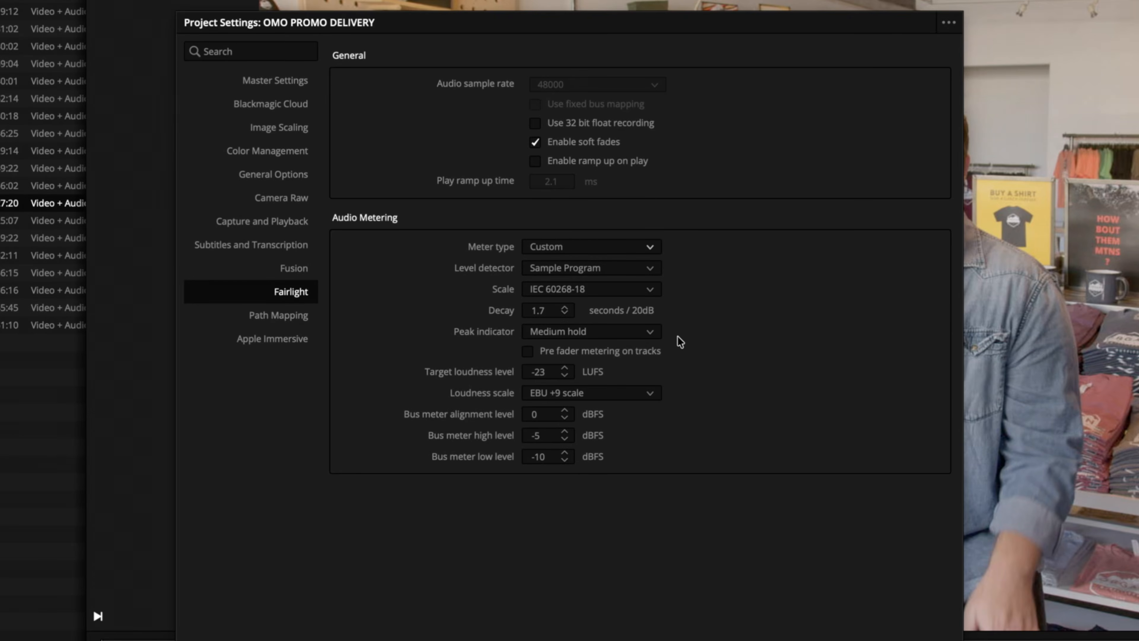
Browse the level detector, peak indicator and loudness scale choices for Fairlight audio metering, and open the Path Mapping settings.
left_click(651, 271)
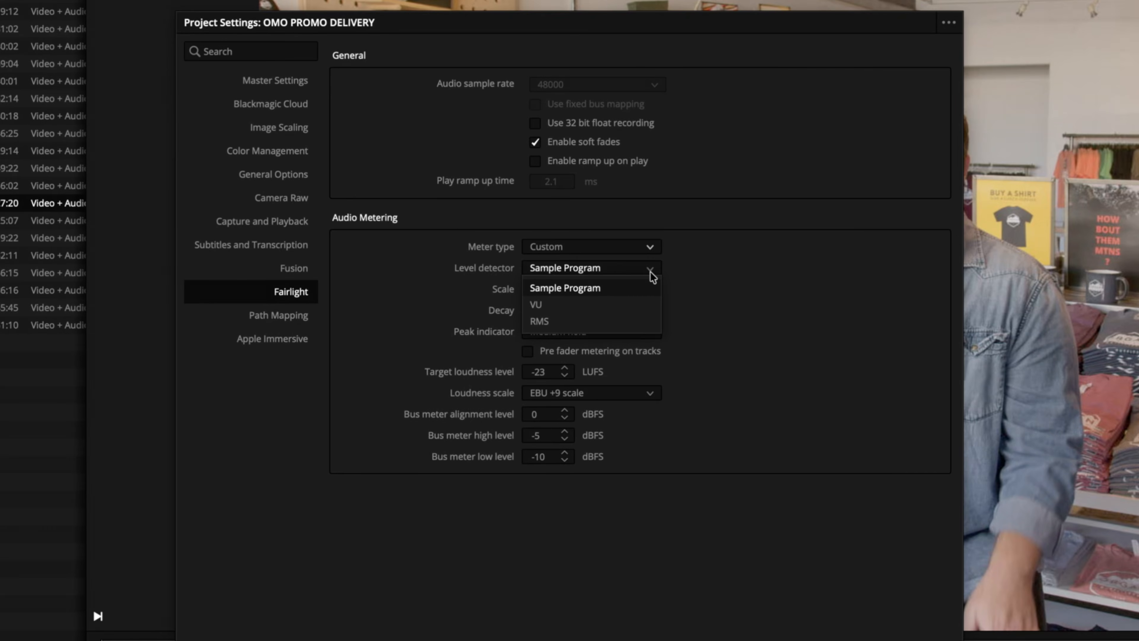
left_click(651, 272)
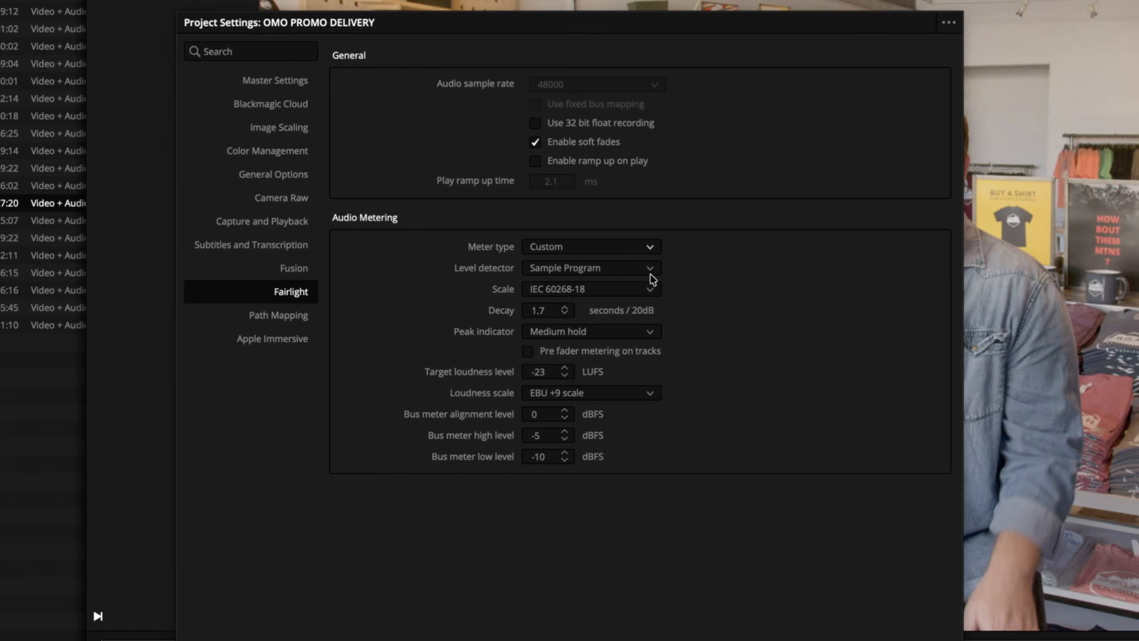
left_click(654, 333)
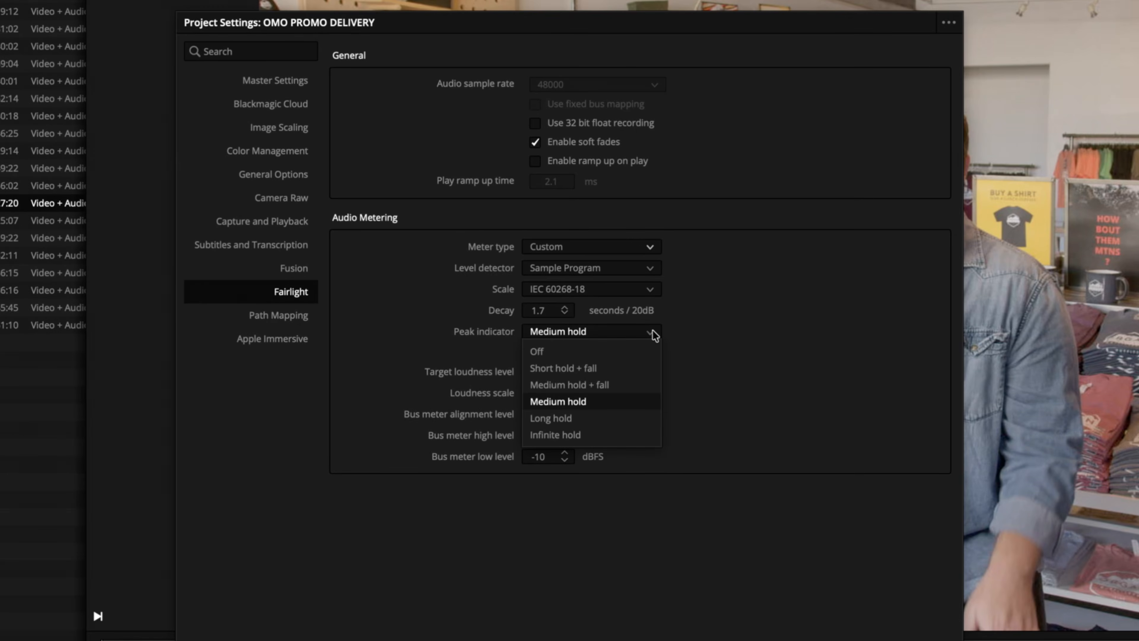
left_click(654, 332)
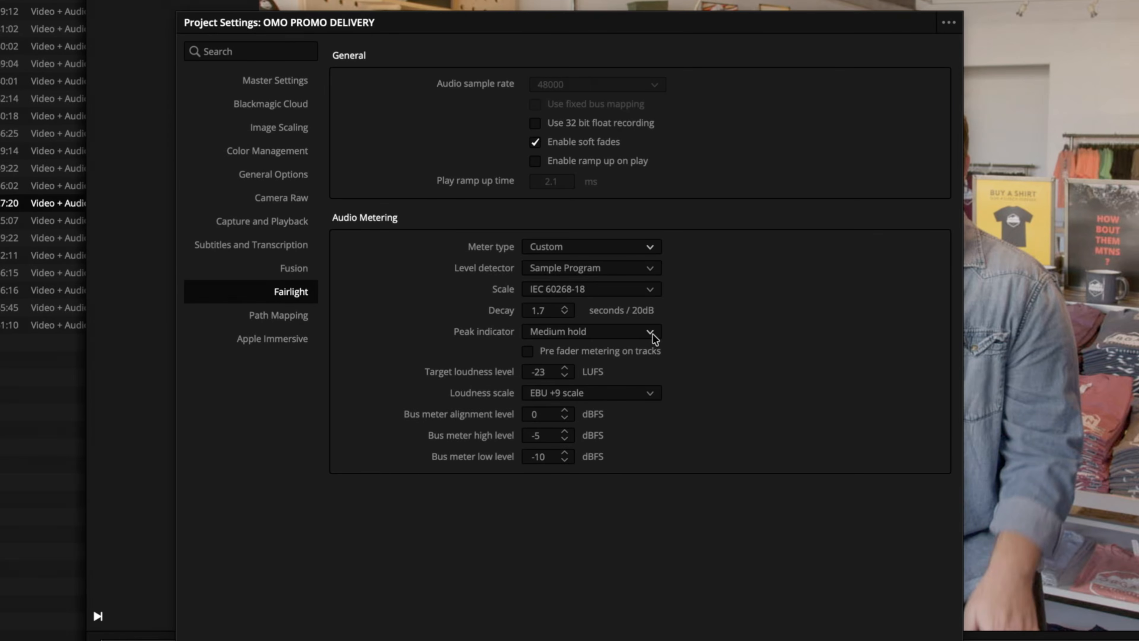
left_click(651, 393)
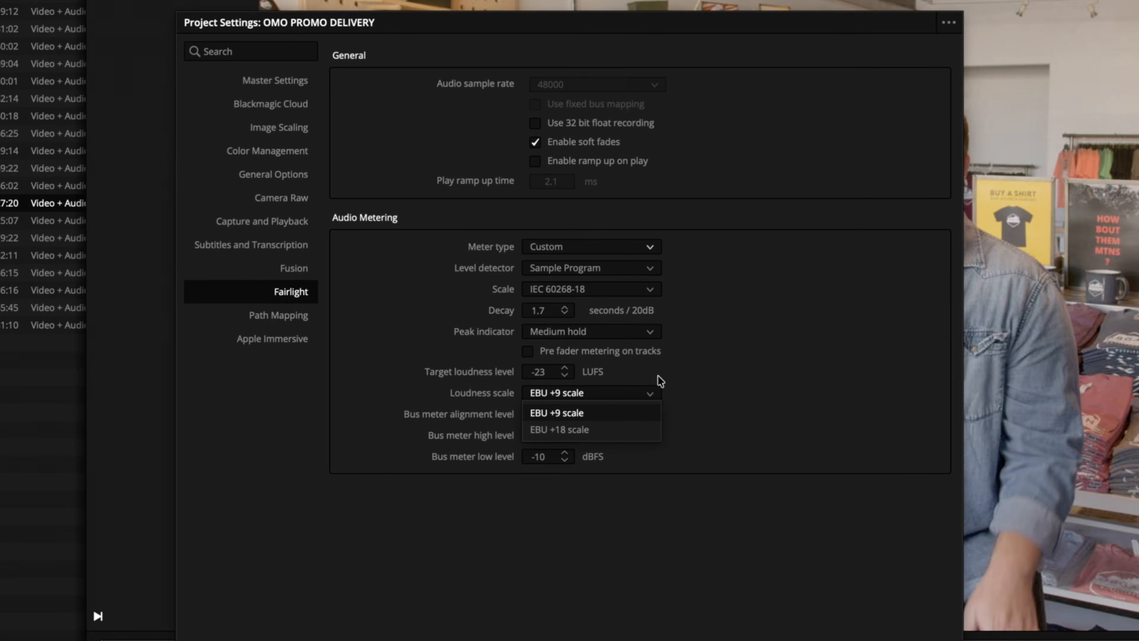
left_click(658, 376)
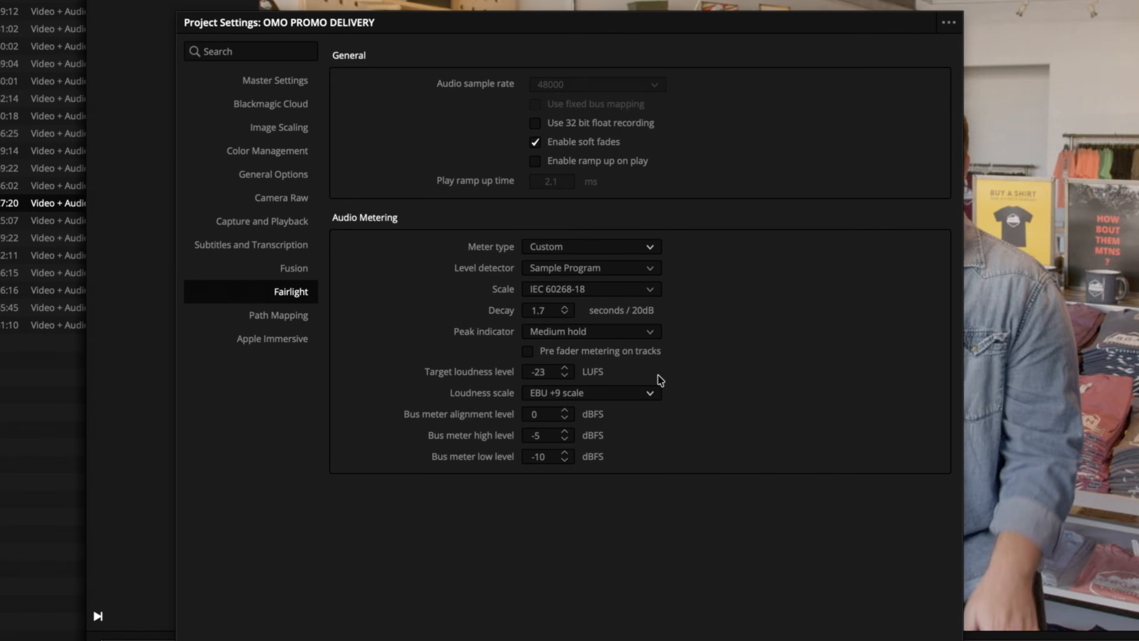
left_click(292, 316)
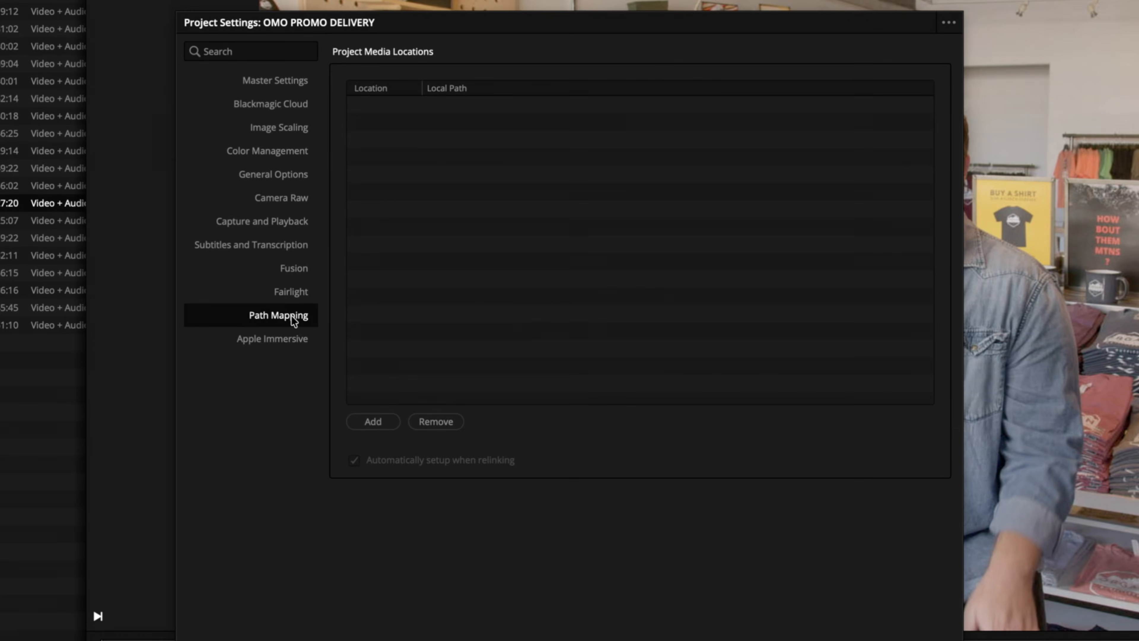